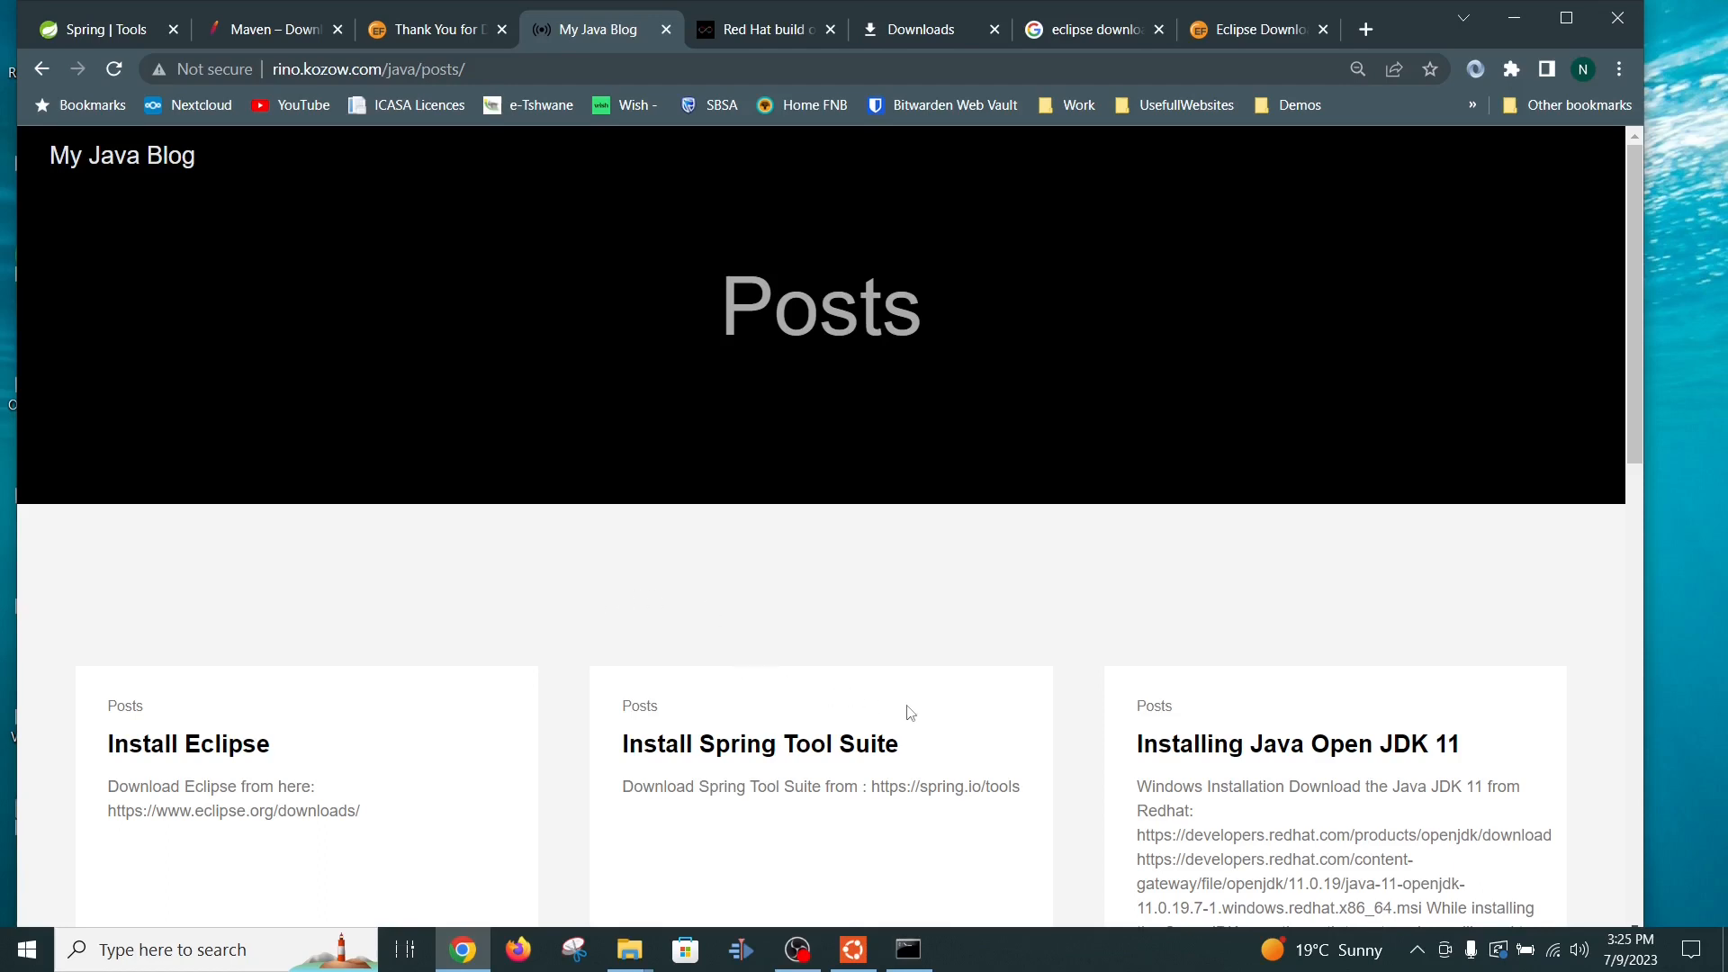
Step: Open the "Installing Java Open JDK 11" blog post and follow its Red Hat OpenJDK download link
{"action": "scroll", "coordinate": [1049, 721], "scroll_direction": "down", "scroll_amount": 3}
{"action": "scroll", "coordinate": [1060, 721], "scroll_direction": "up", "scroll_amount": 3}
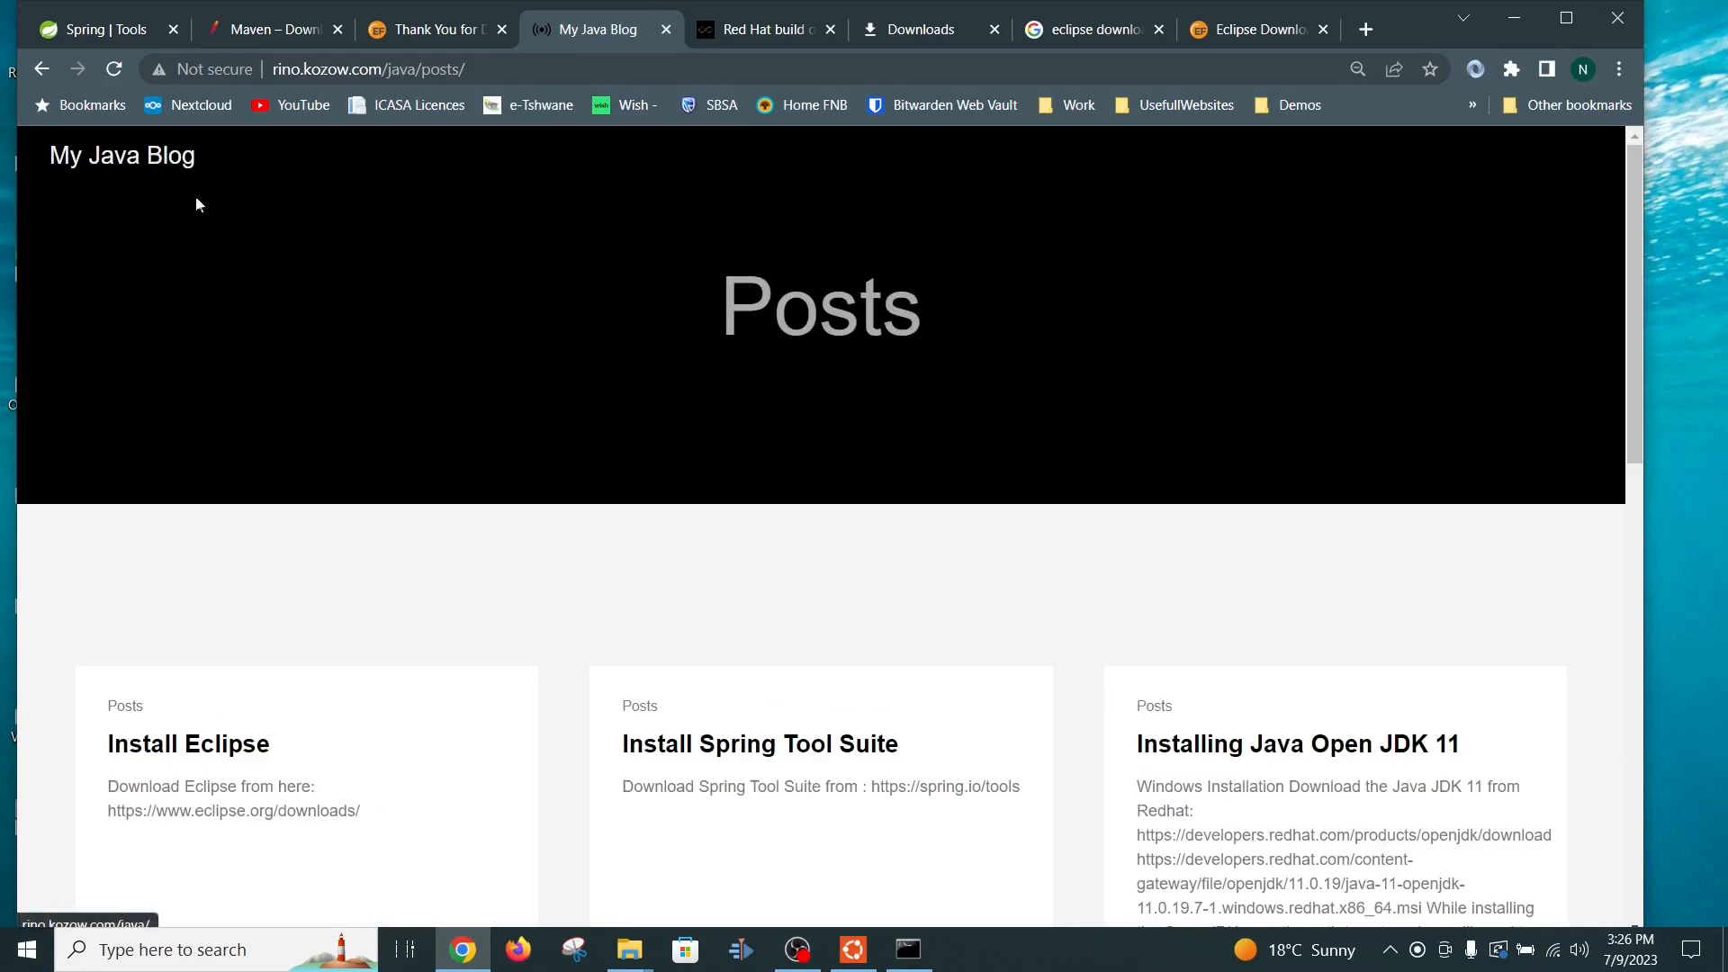
{"action": "left_click", "coordinate": [1188, 763]}
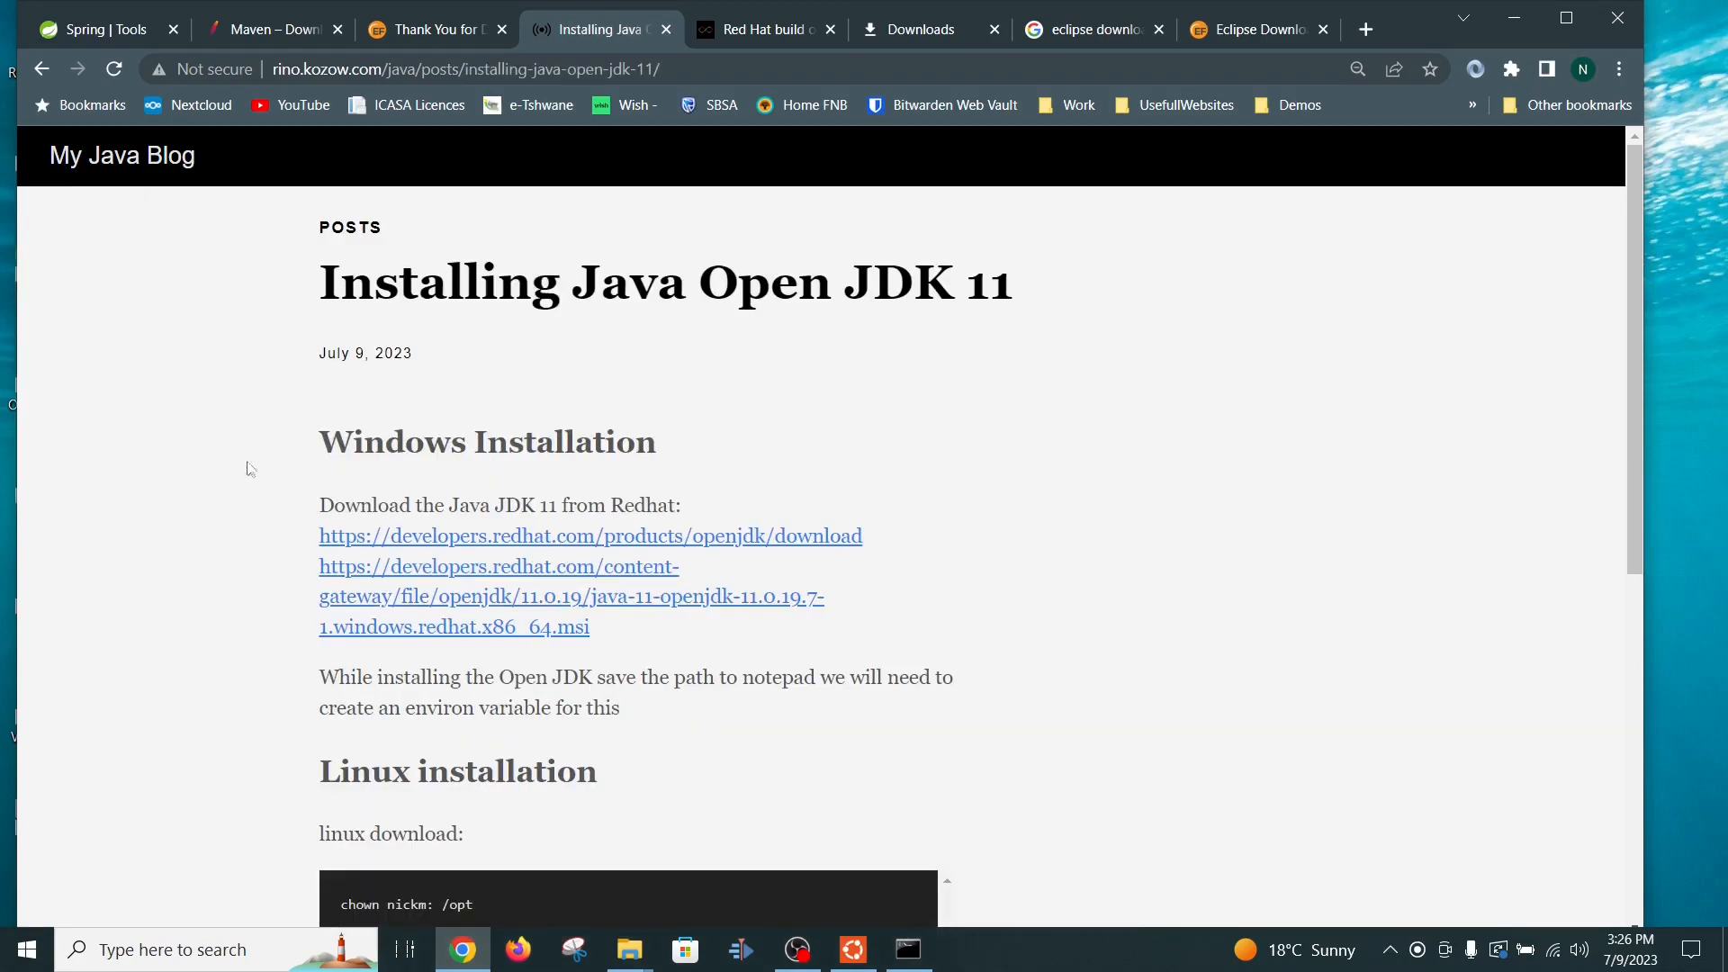
{"action": "left_click", "coordinate": [510, 545]}
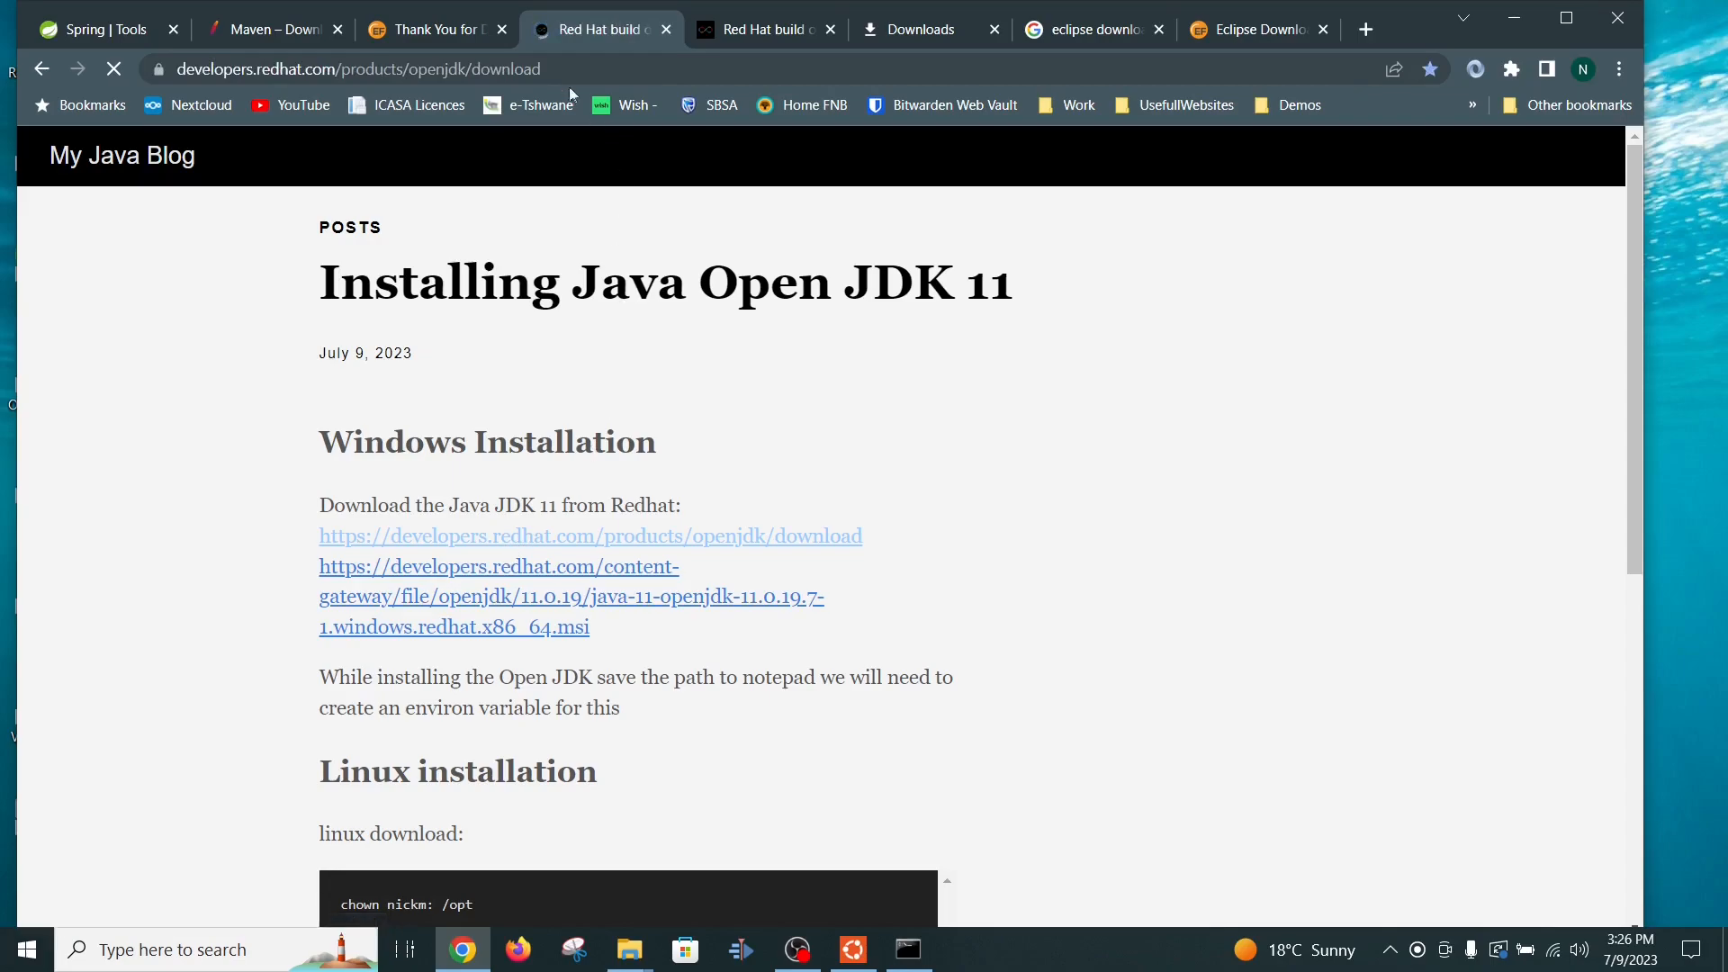
Step: Find the jdk-11.0.19-x64 MSI for Windows 64-bit on the already open Red Hat OpenJDK downloads page
{"action": "left_click", "coordinate": [751, 31]}
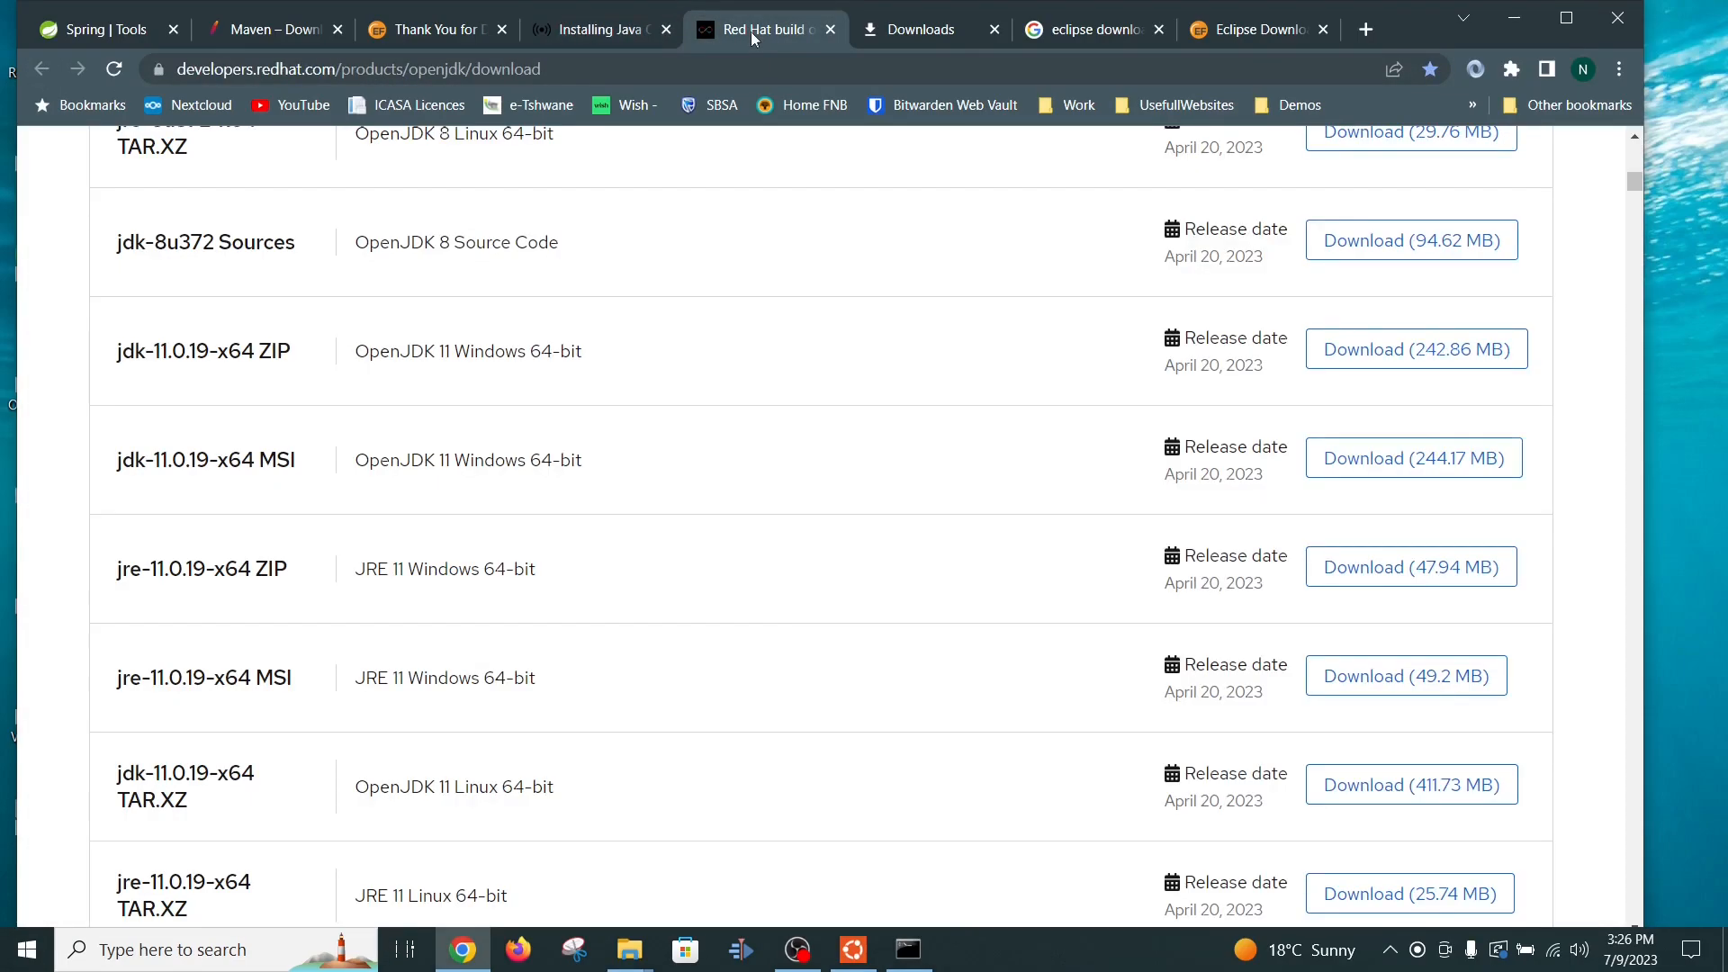
{"action": "scroll", "coordinate": [801, 315], "scroll_direction": "up", "scroll_amount": 15}
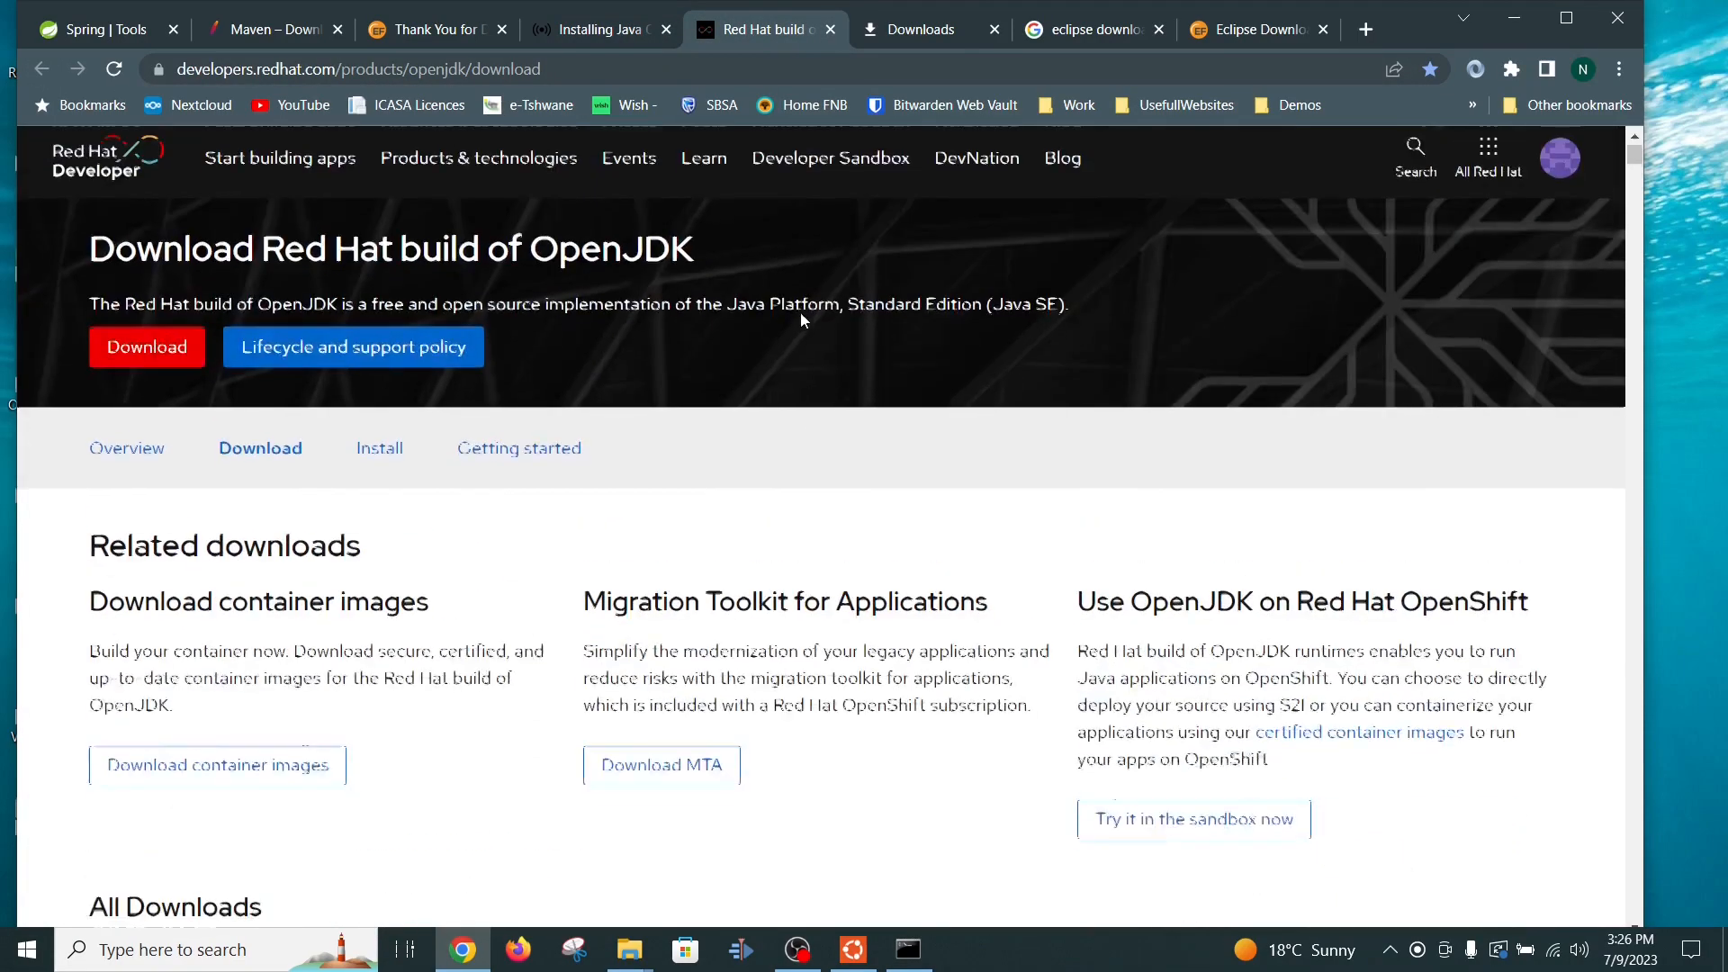
{"action": "scroll", "coordinate": [801, 320], "scroll_direction": "down", "scroll_amount": 17}
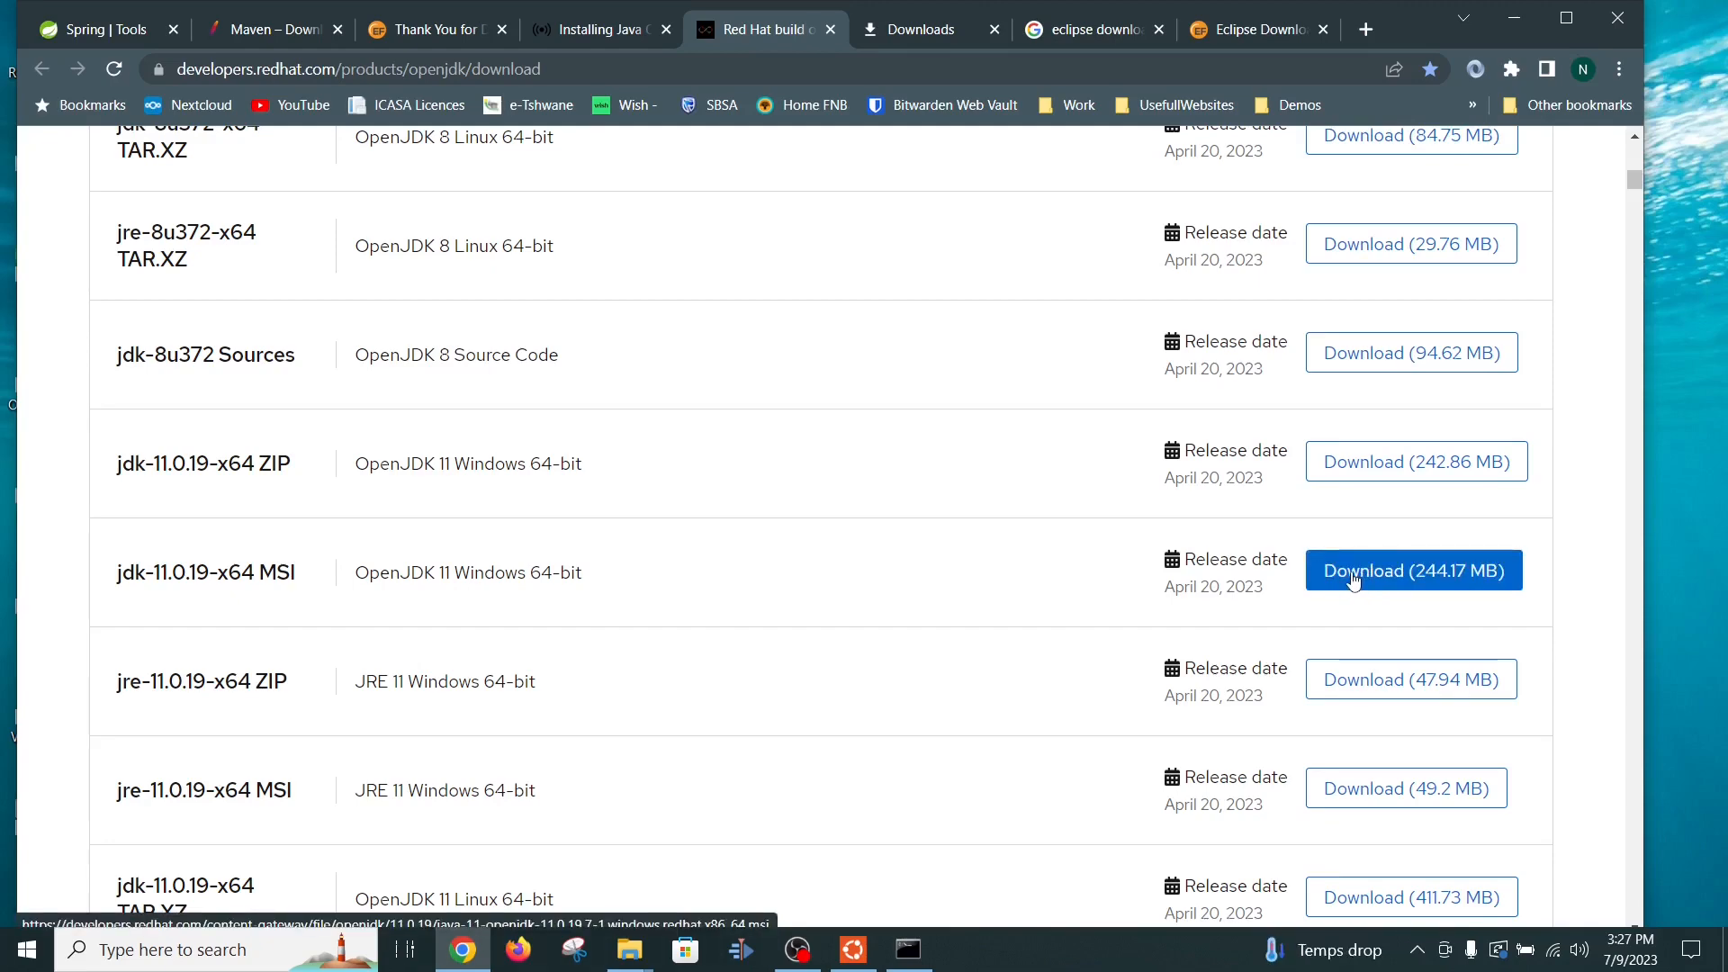
Step: Launch the downloaded java-11-openjdk-jre-11.0.19.7-1 MSI installer from its folder, and open a blank Notepad document
{"action": "left_click", "coordinate": [899, 38]}
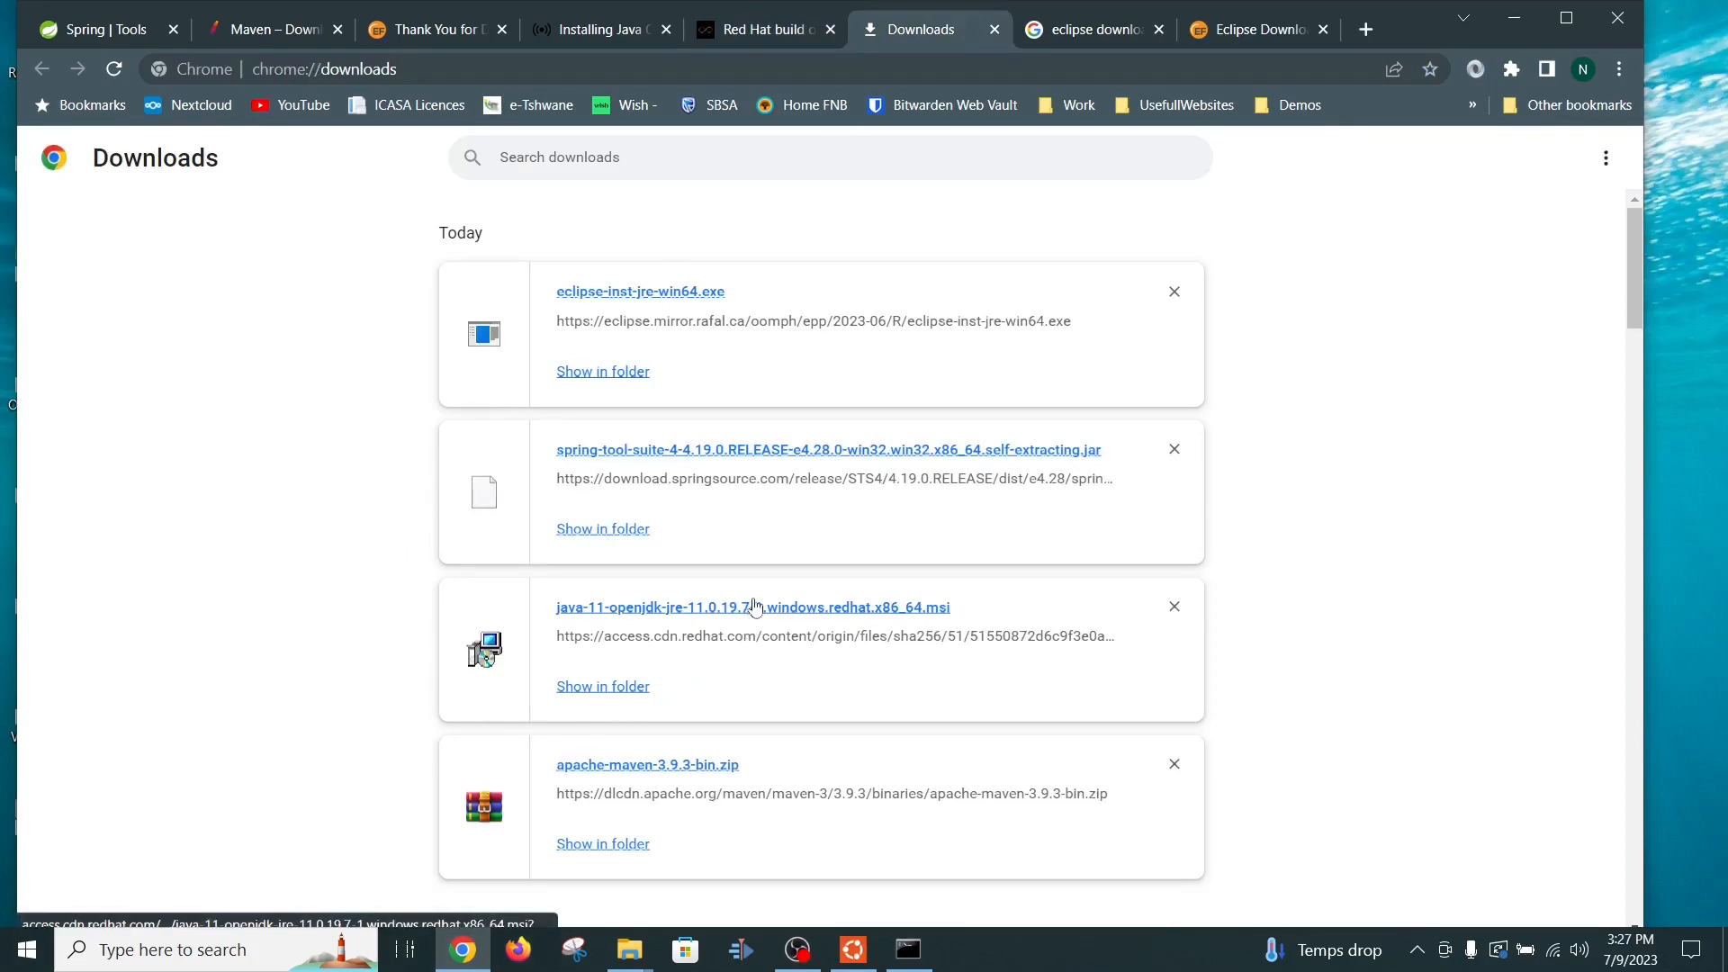
{"action": "left_click", "coordinate": [602, 687]}
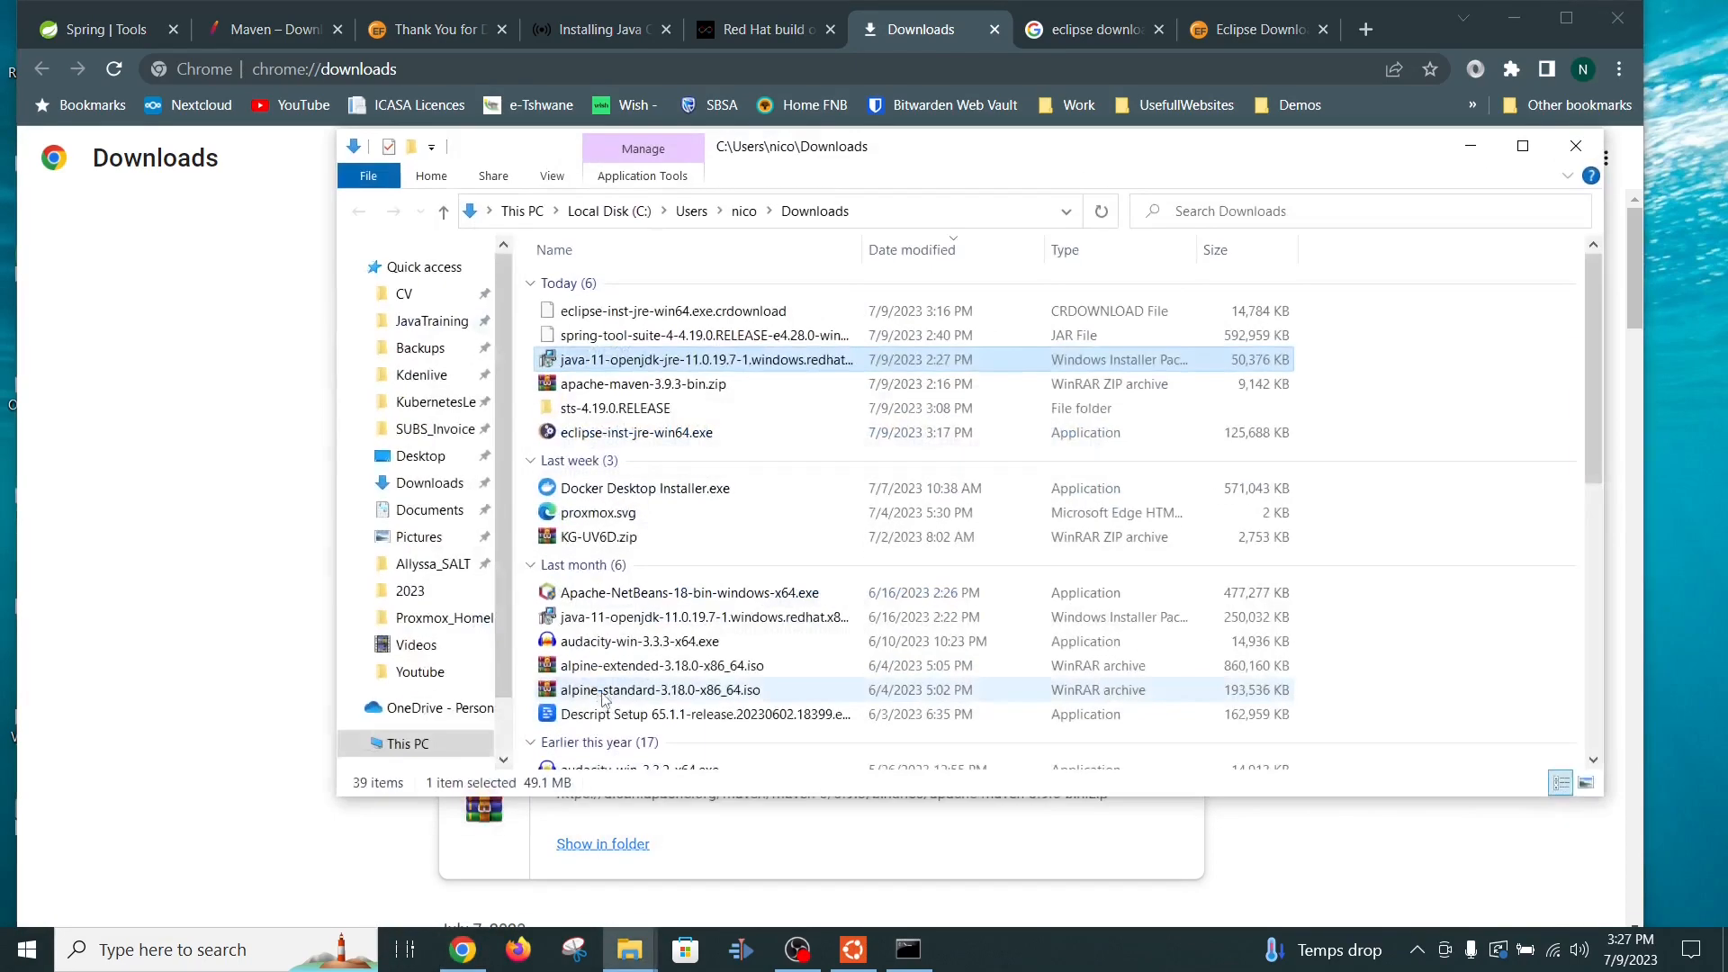
{"action": "double_click", "coordinate": [546, 360]}
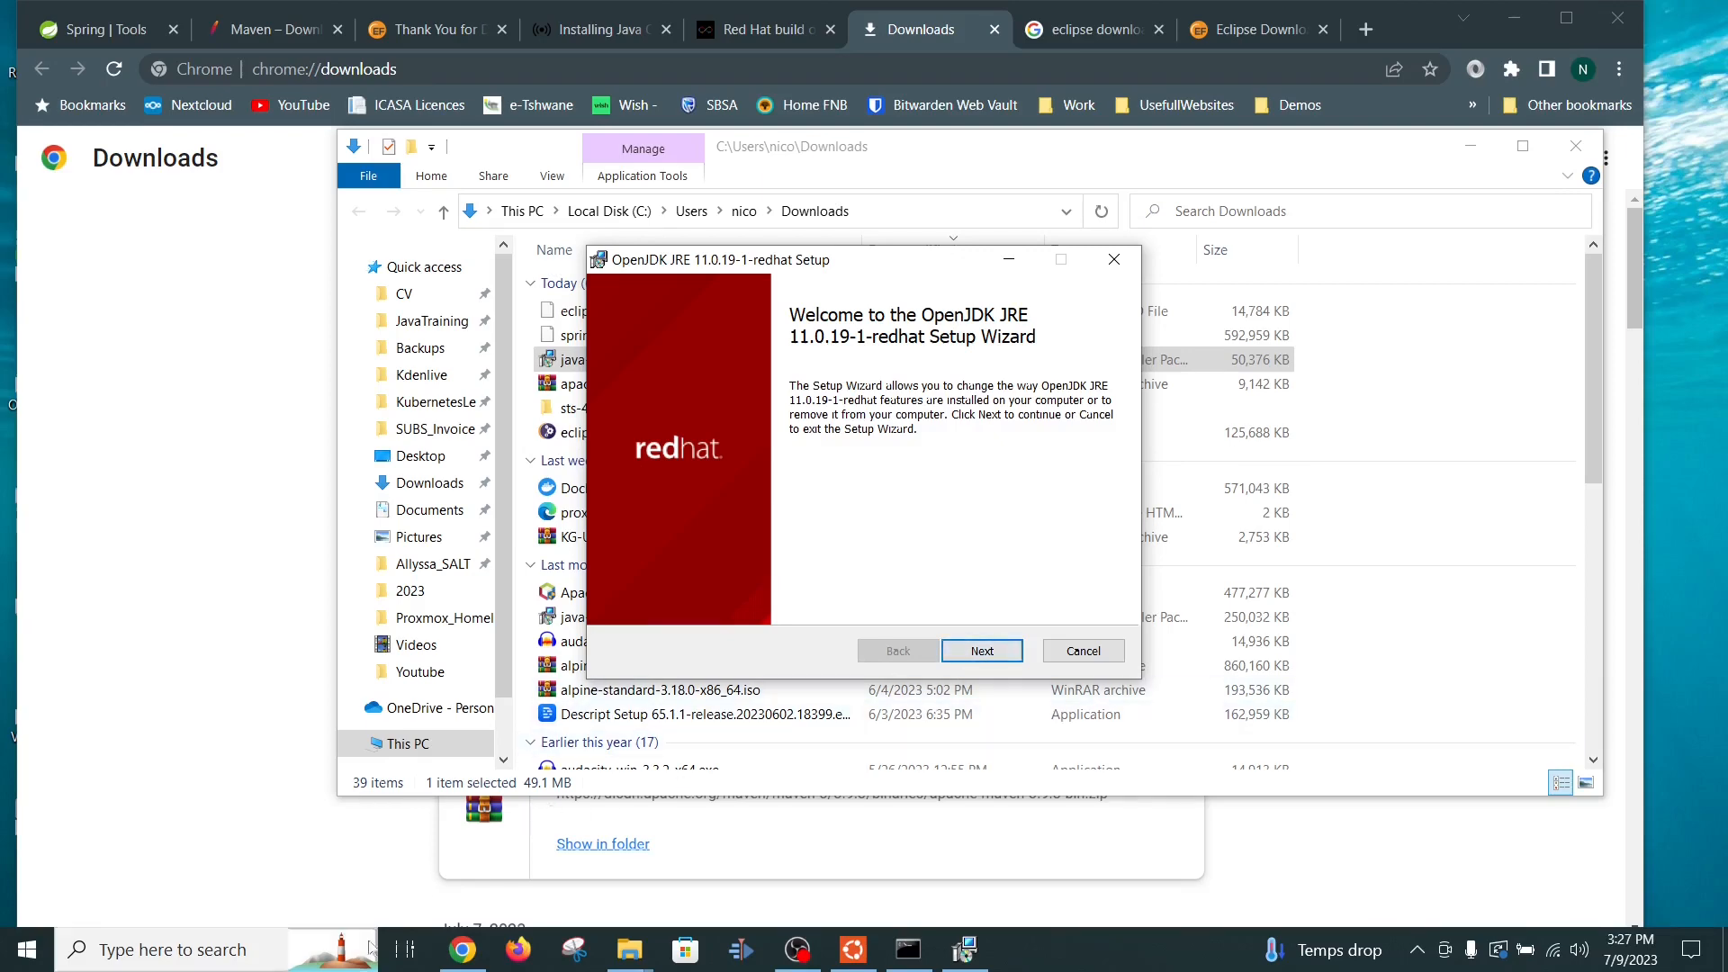
{"action": "left_click", "coordinate": [201, 961]}
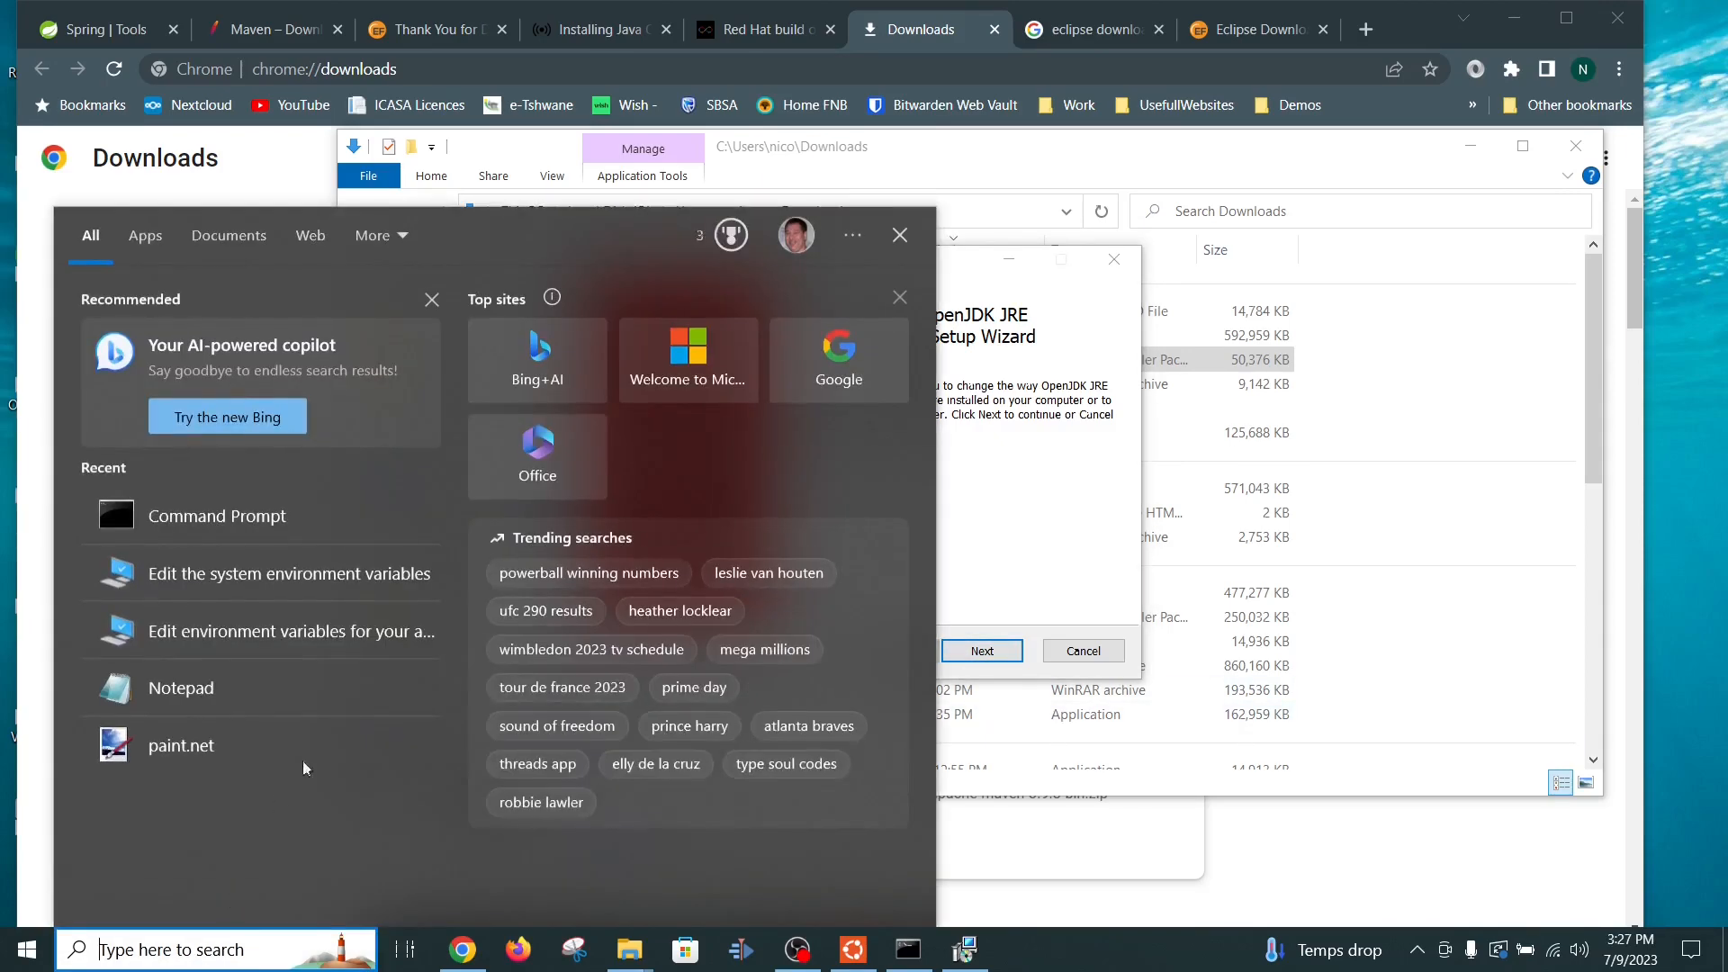
{"action": "left_click", "coordinate": [193, 684]}
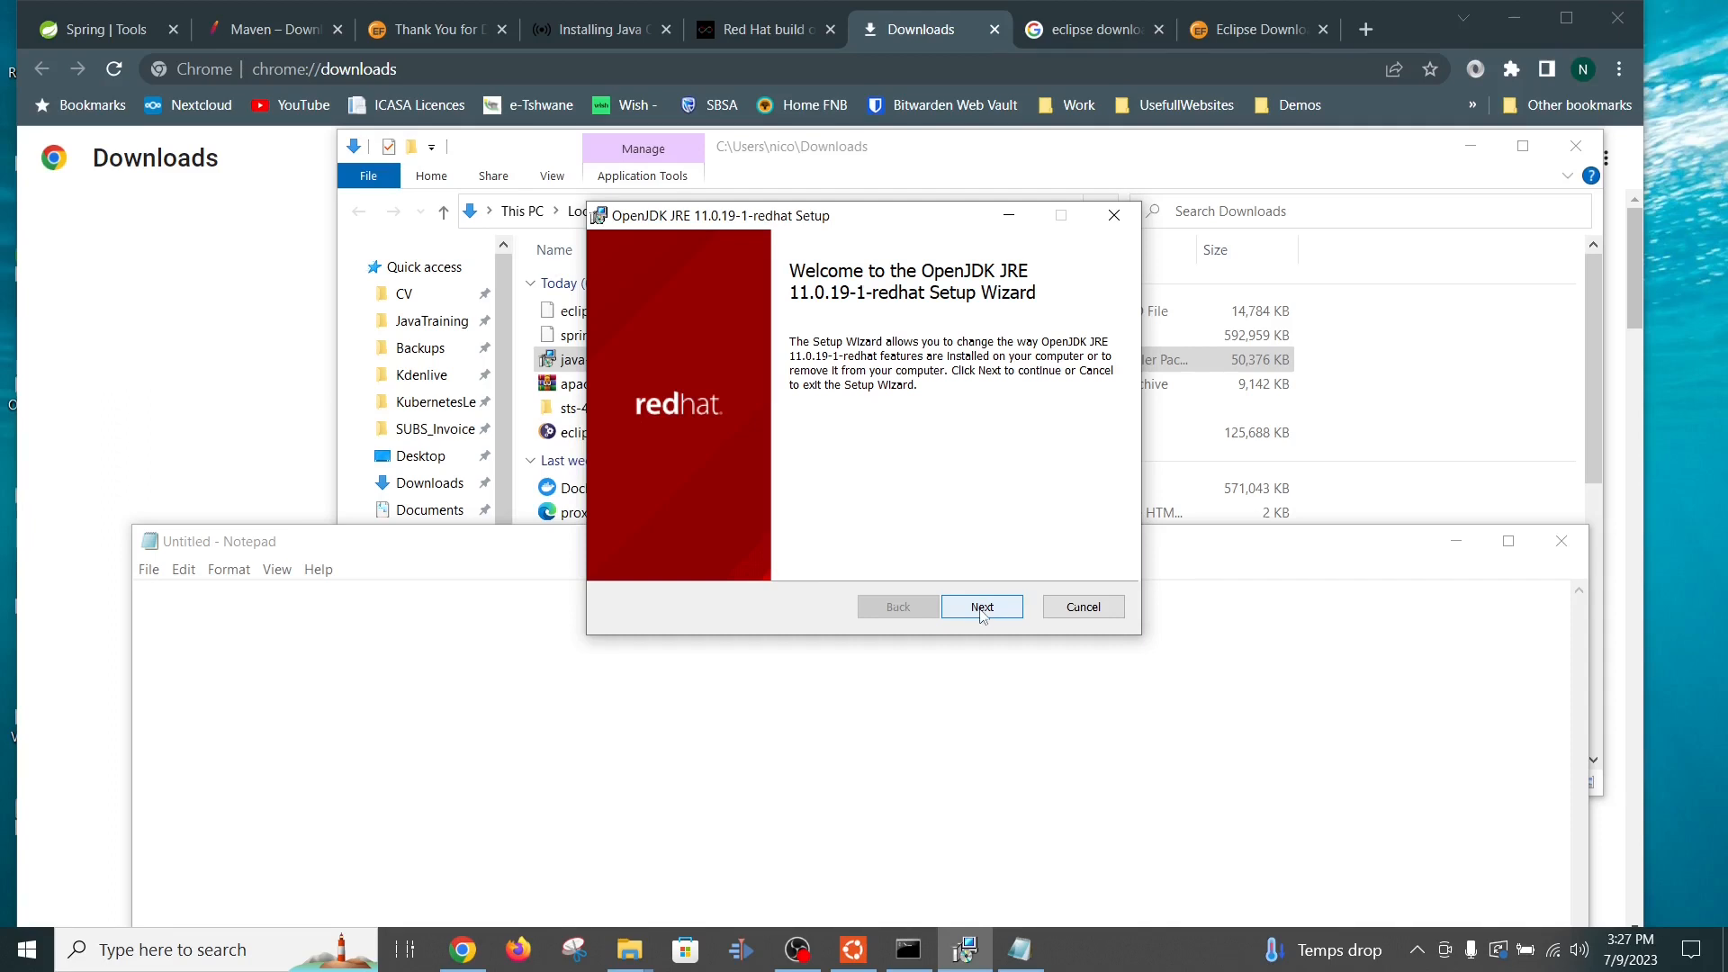
Step: Advance the OpenJDK JRE setup wizard to the change, repair or remove options, then cancel and exit the setup
{"action": "left_click", "coordinate": [981, 607]}
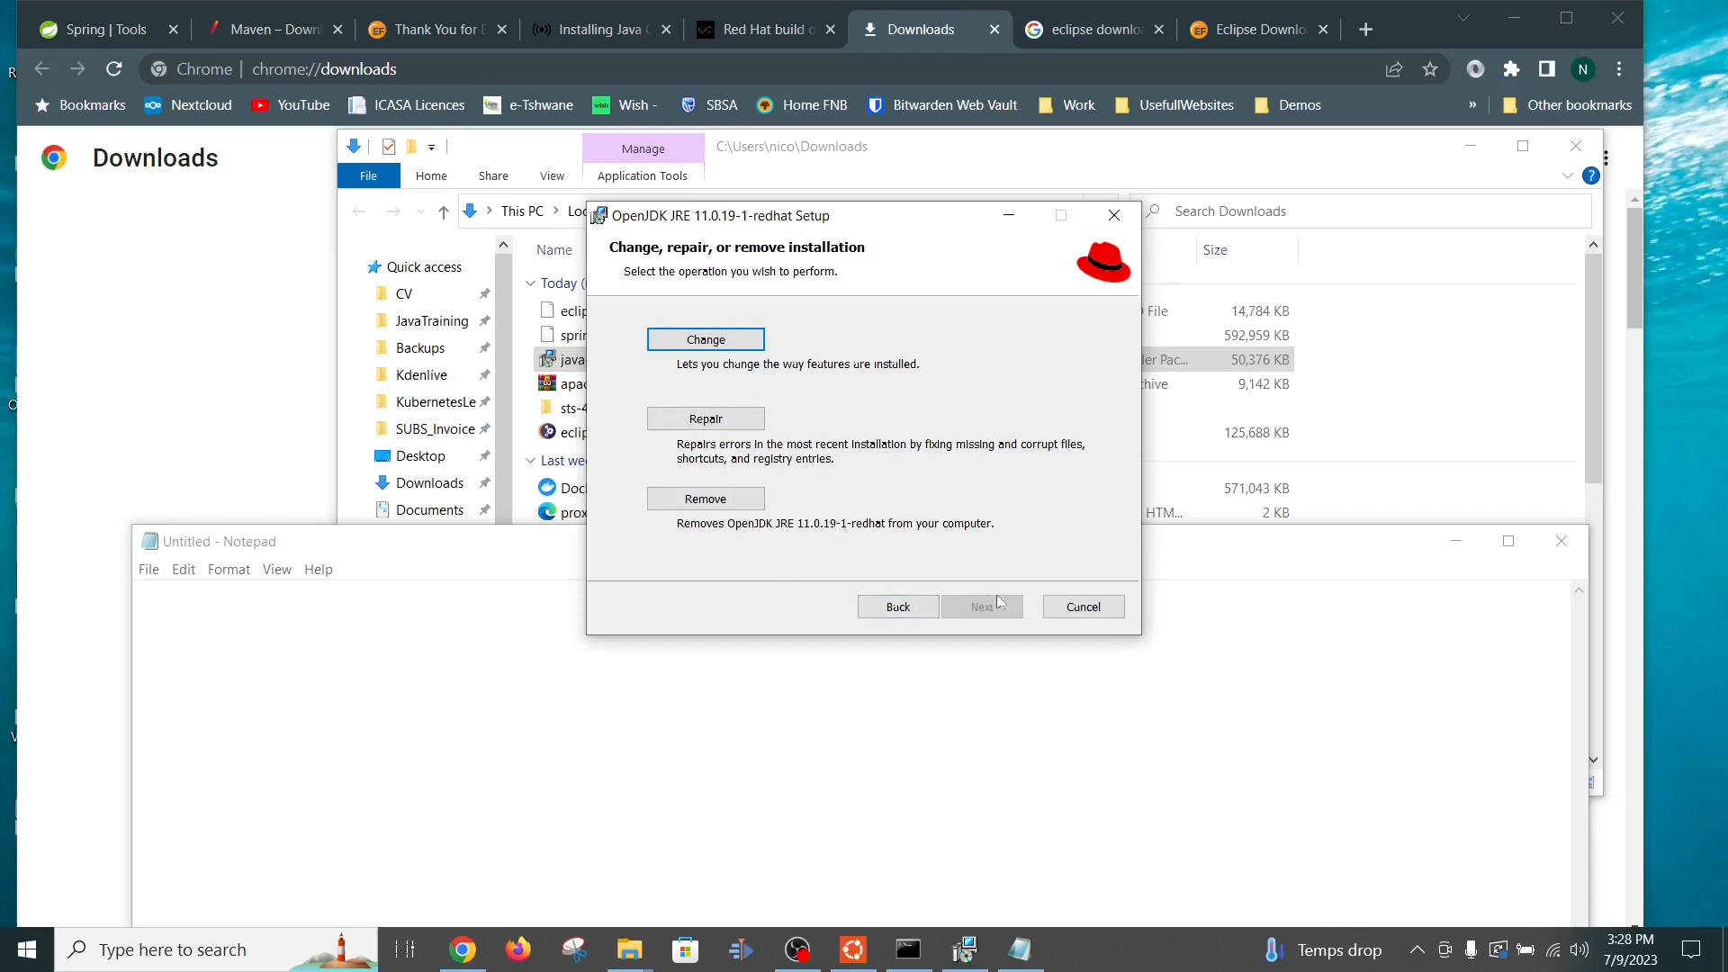
{"action": "left_click", "coordinate": [1084, 608]}
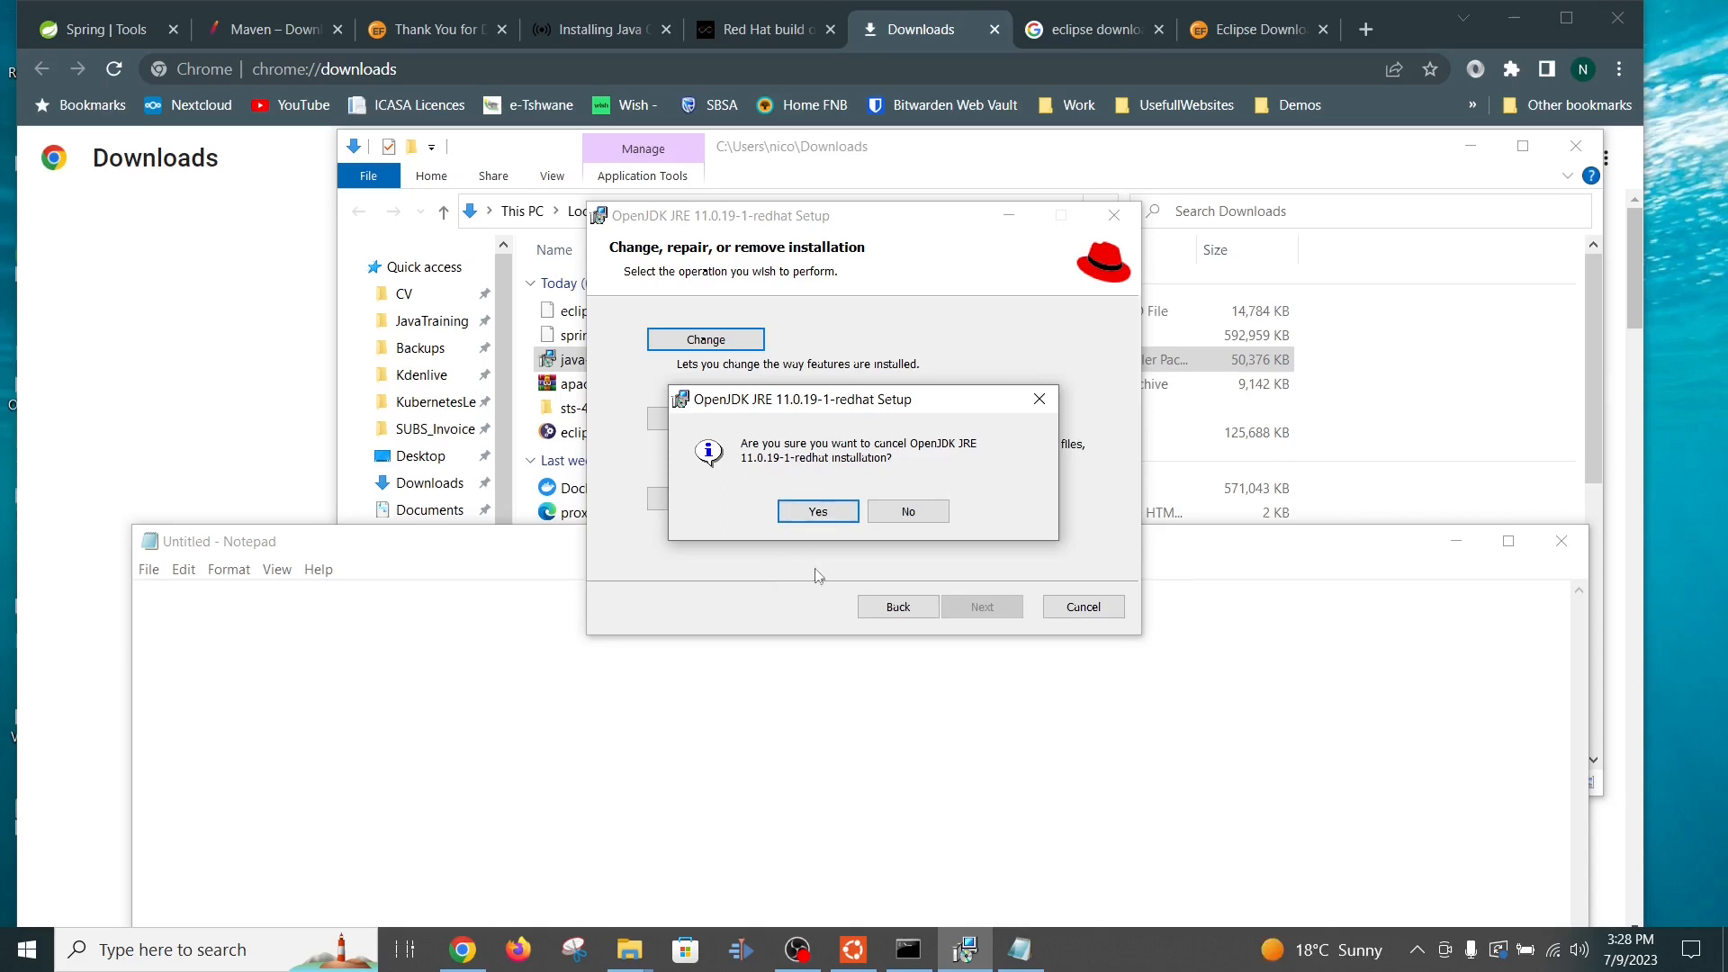
{"action": "left_click", "coordinate": [816, 512]}
{"action": "left_click", "coordinate": [978, 605]}
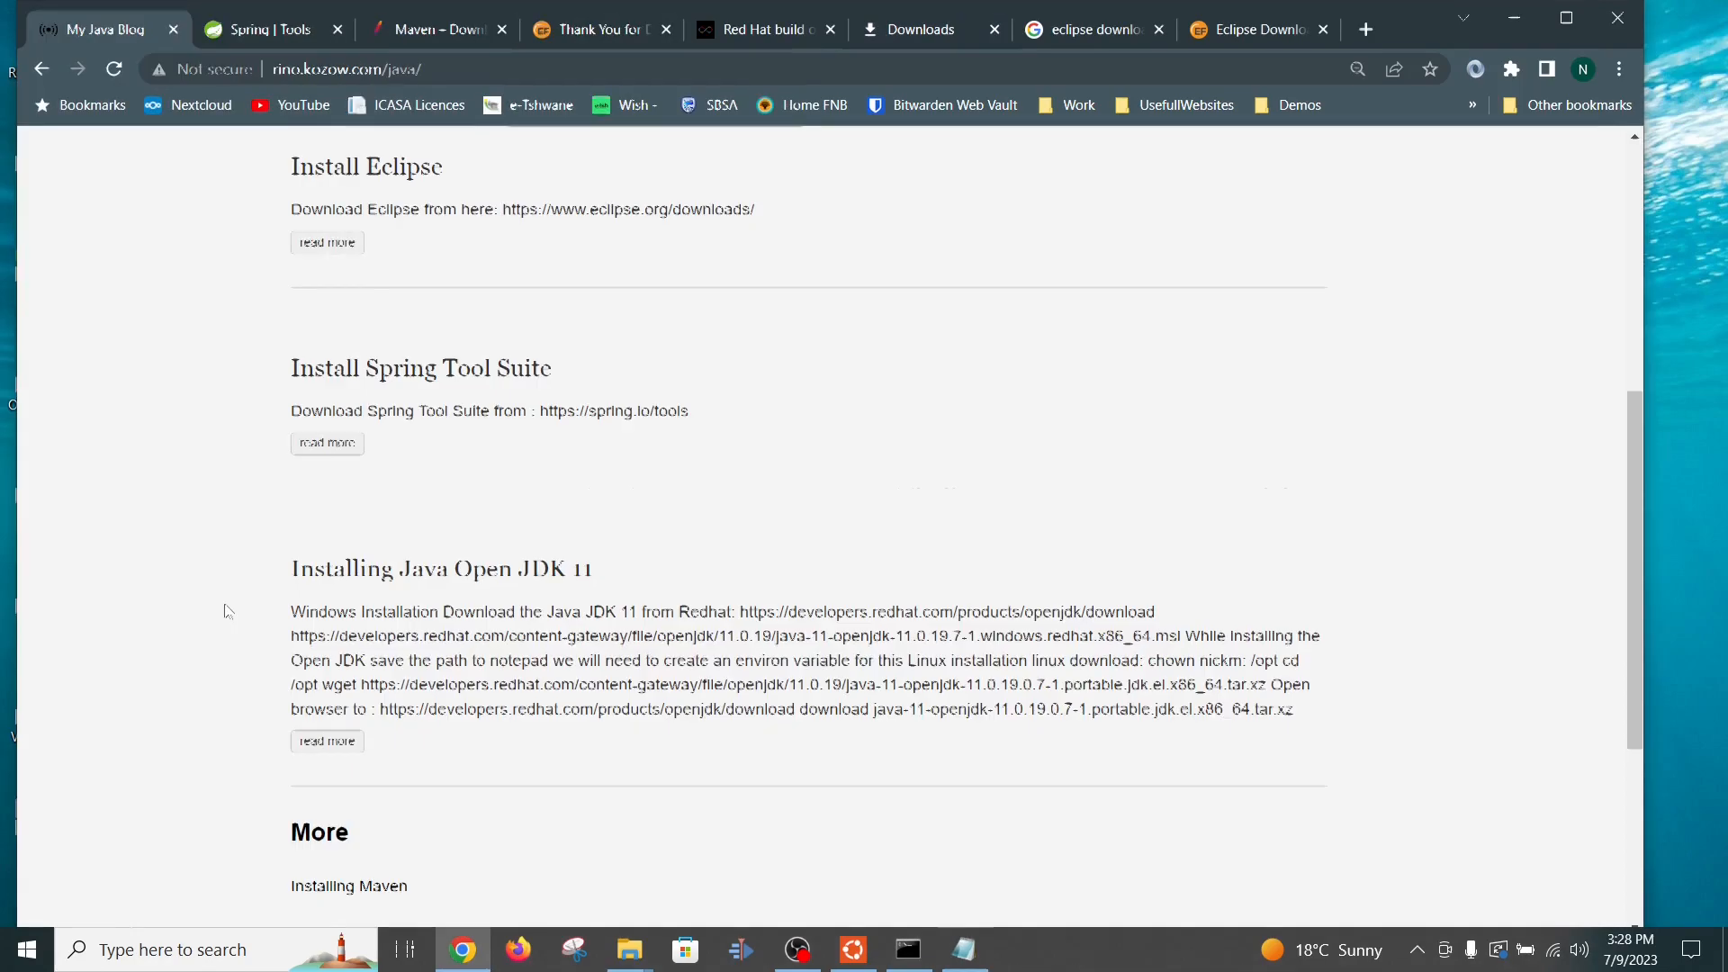
Step: Open the blog's "Installing Maven" post, open its Maven download link in a new tab, and view the binary zip archive entry
{"action": "scroll", "coordinate": [224, 603], "scroll_direction": "down", "scroll_amount": 2}
{"action": "left_click", "coordinate": [333, 666]}
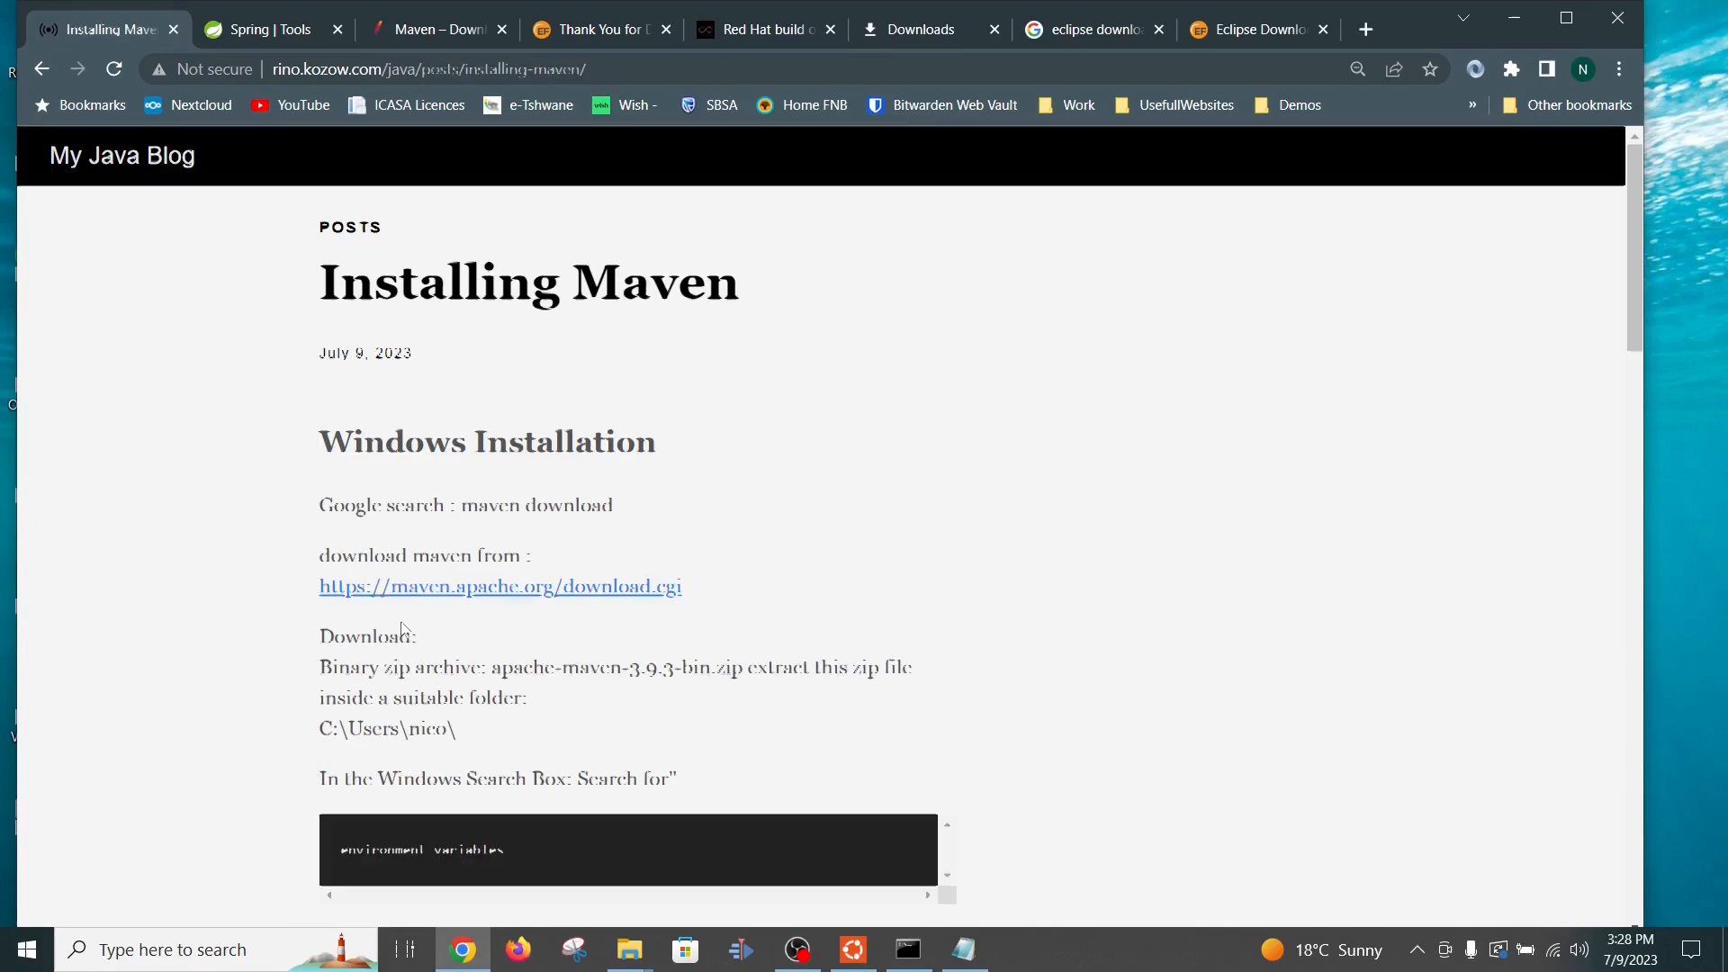
{"action": "middle_click", "coordinate": [473, 601]}
{"action": "left_click", "coordinate": [230, 32]}
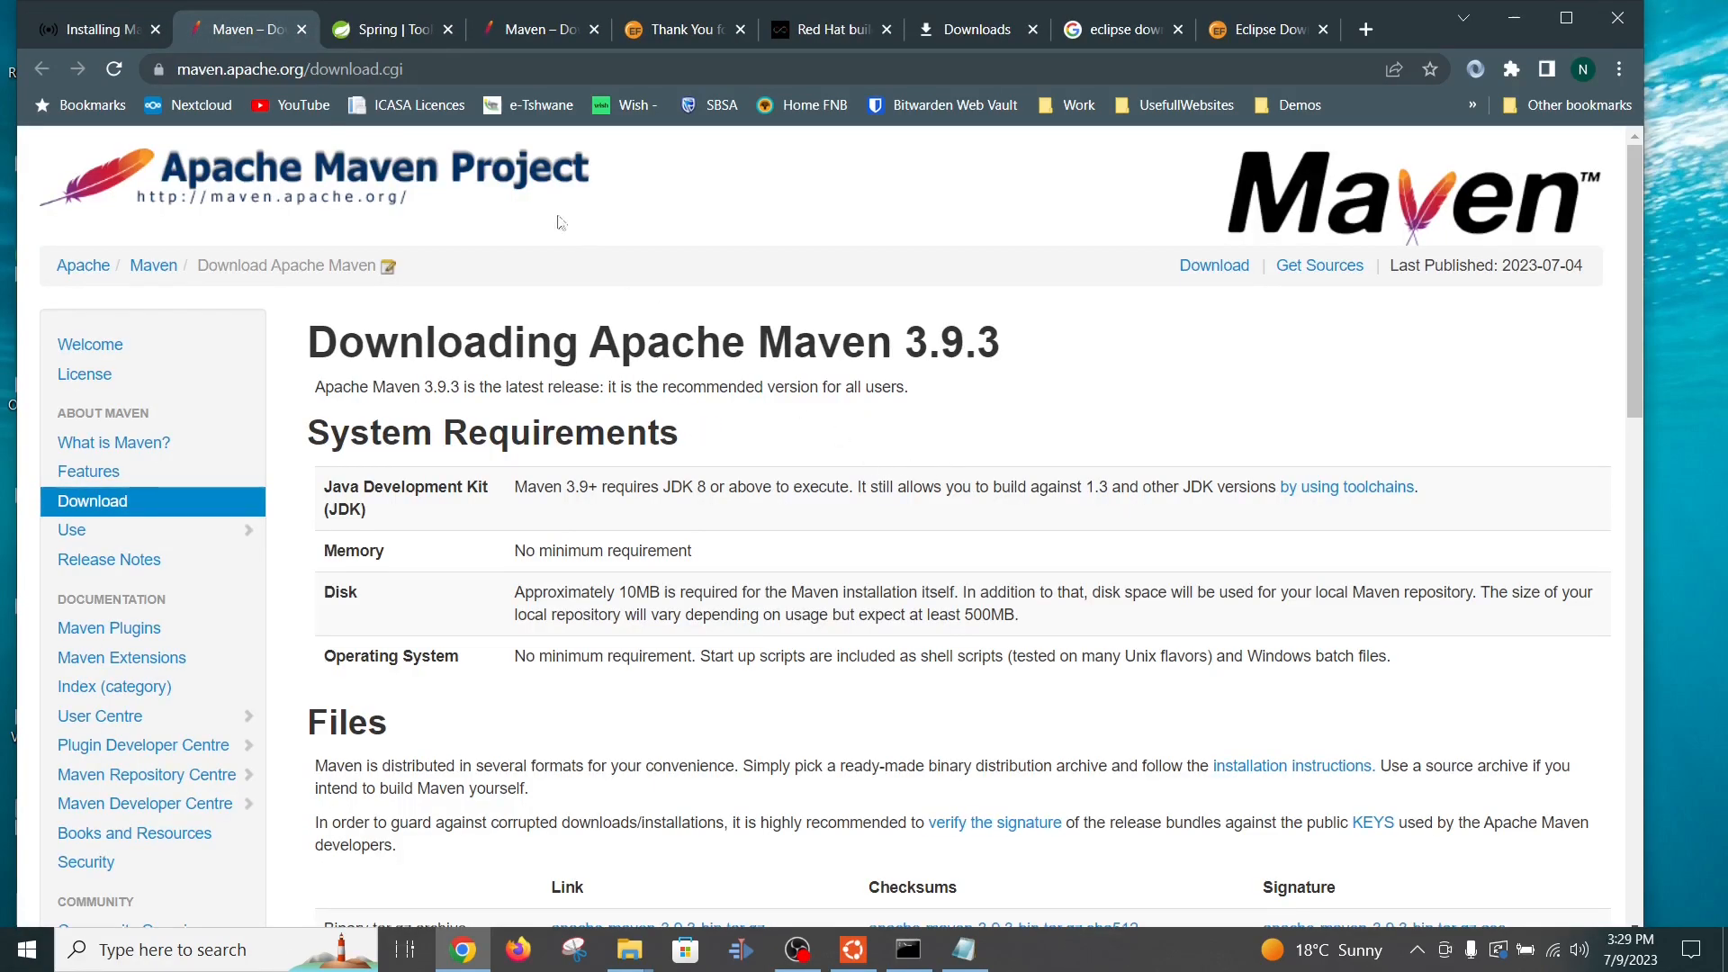
{"action": "scroll", "coordinate": [810, 461], "scroll_direction": "down", "scroll_amount": 5}
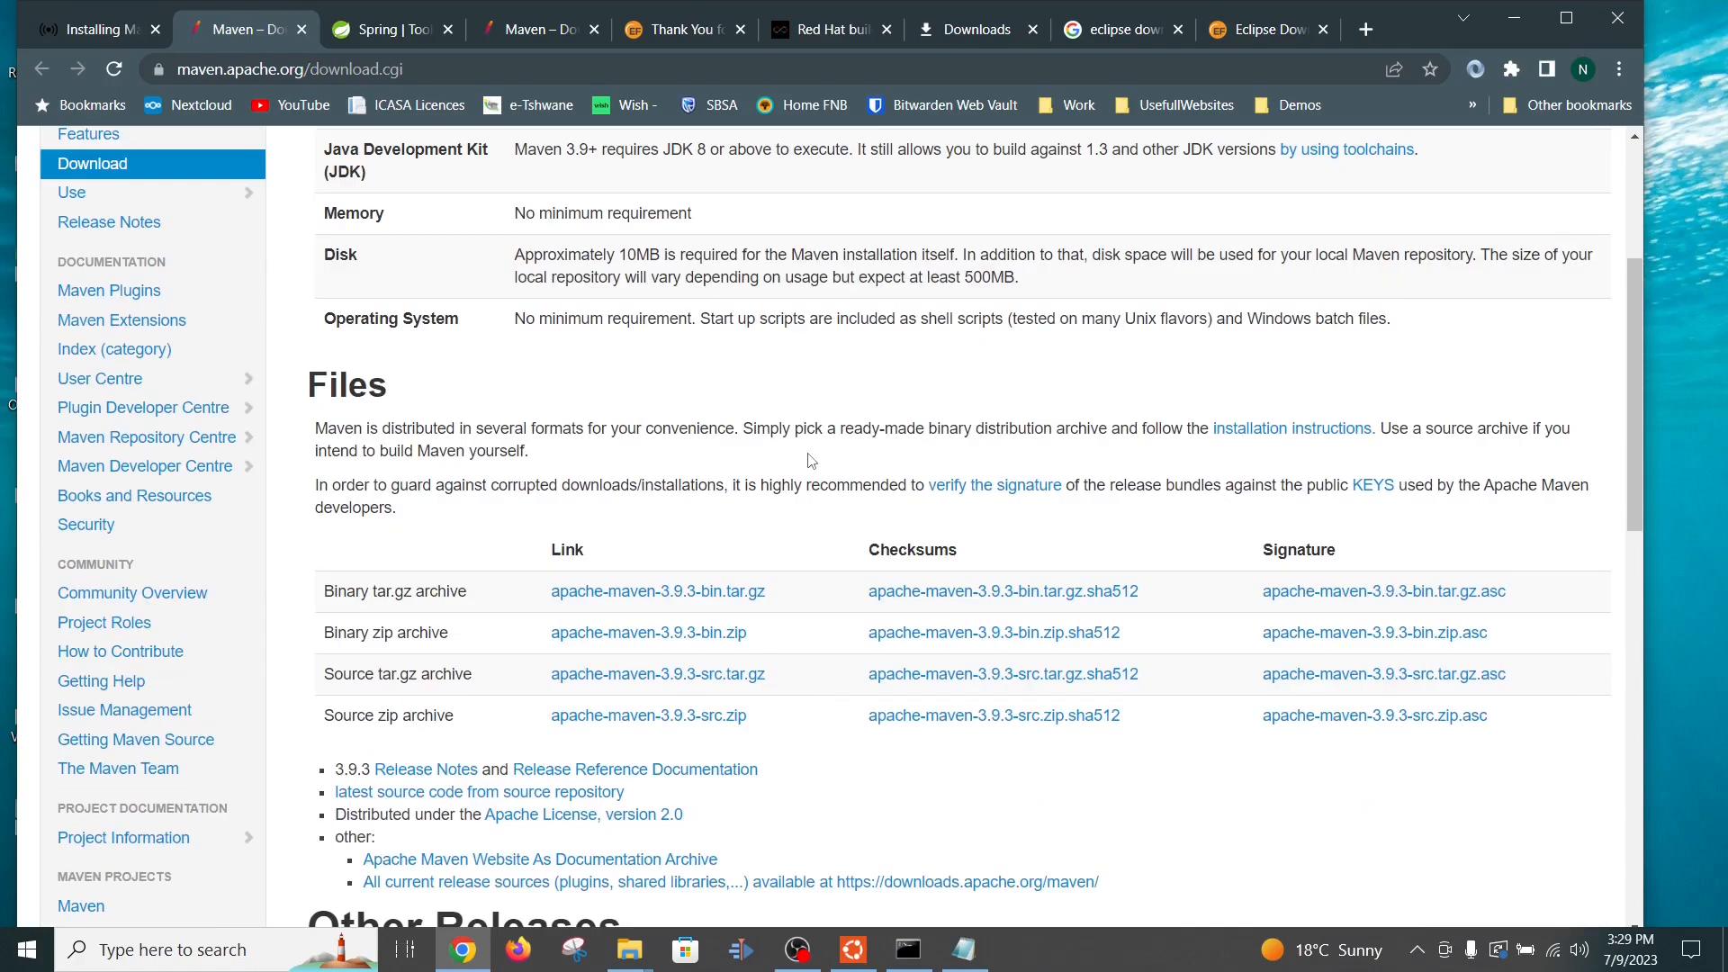
{"action": "scroll", "coordinate": [810, 461], "scroll_direction": "down", "scroll_amount": 1}
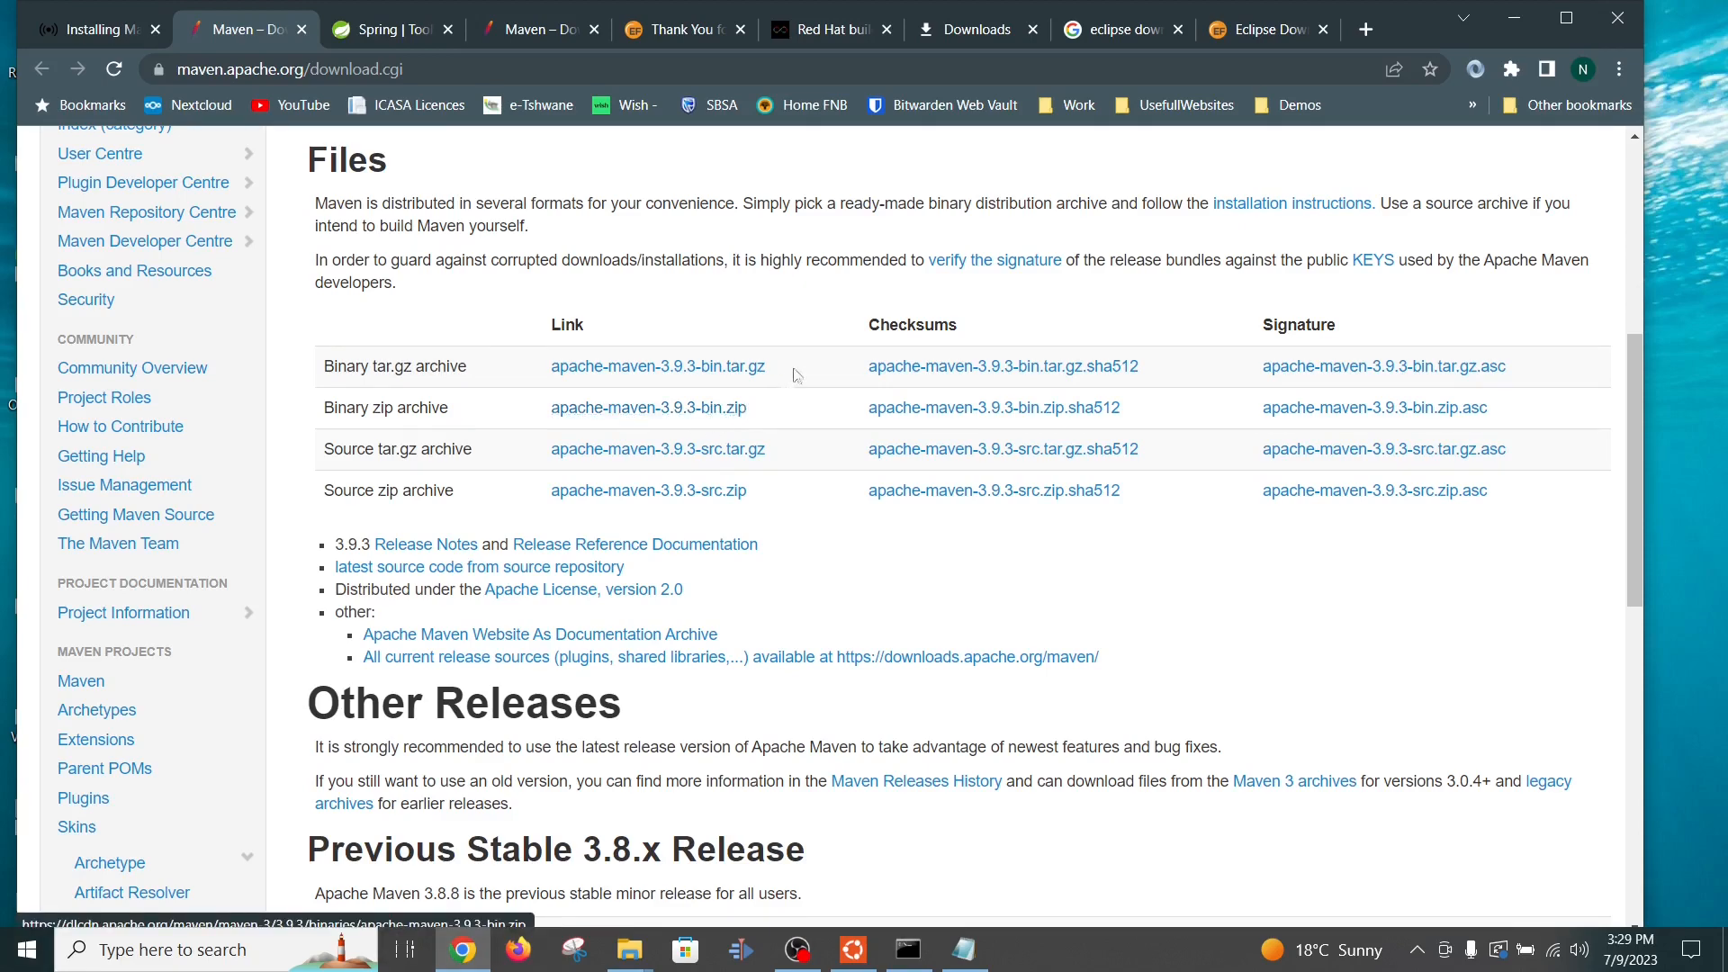
Step: Show the downloaded apache-maven-3.9.3-bin.zip in its folder, and bring up the Maven folder of the user profile in File Explorer
{"action": "left_click", "coordinate": [959, 40]}
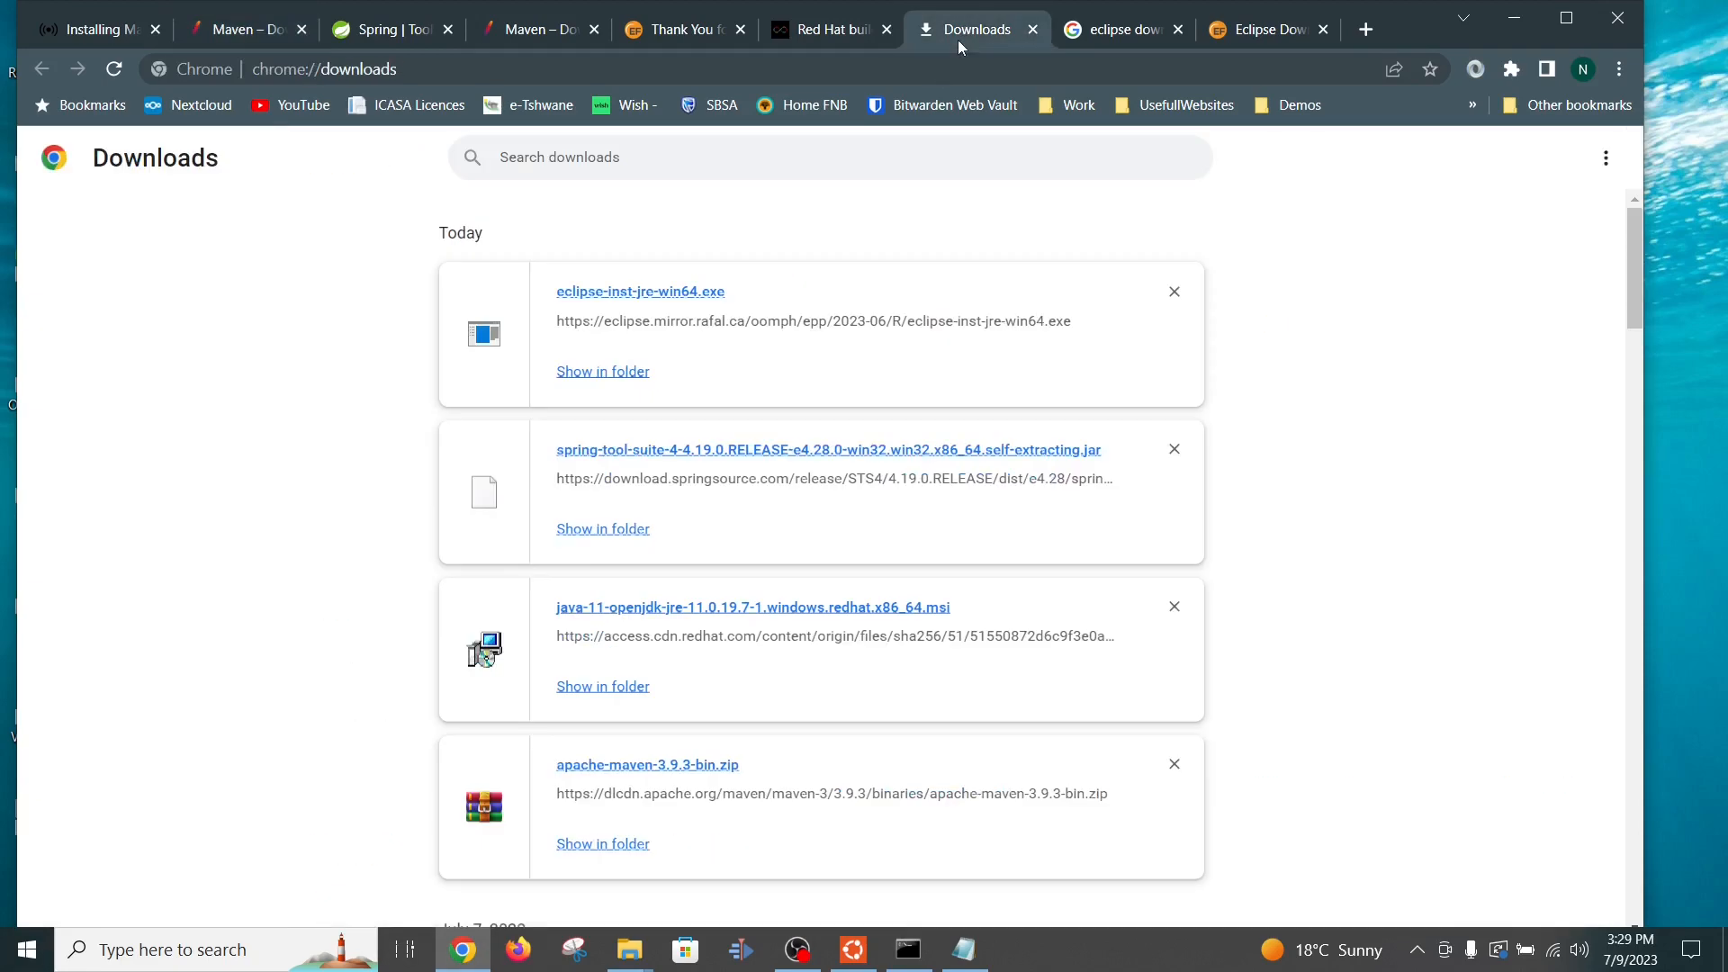
{"action": "left_click", "coordinate": [603, 844]}
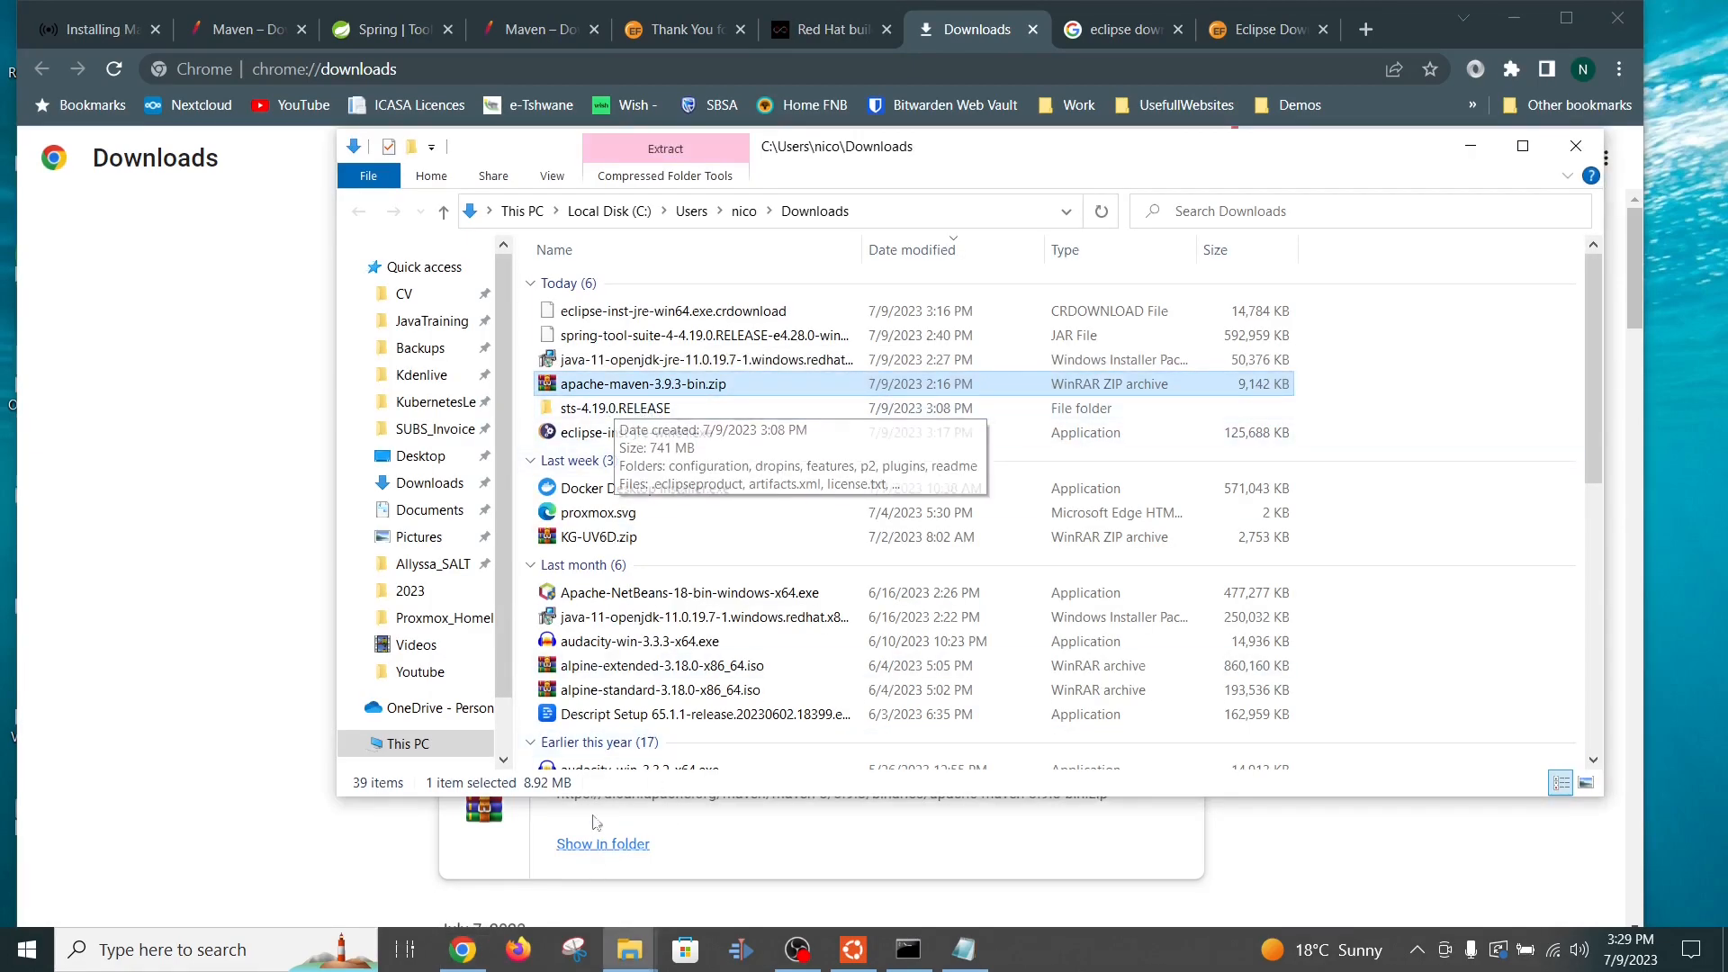
{"action": "mouse_move", "coordinate": [635, 956]}
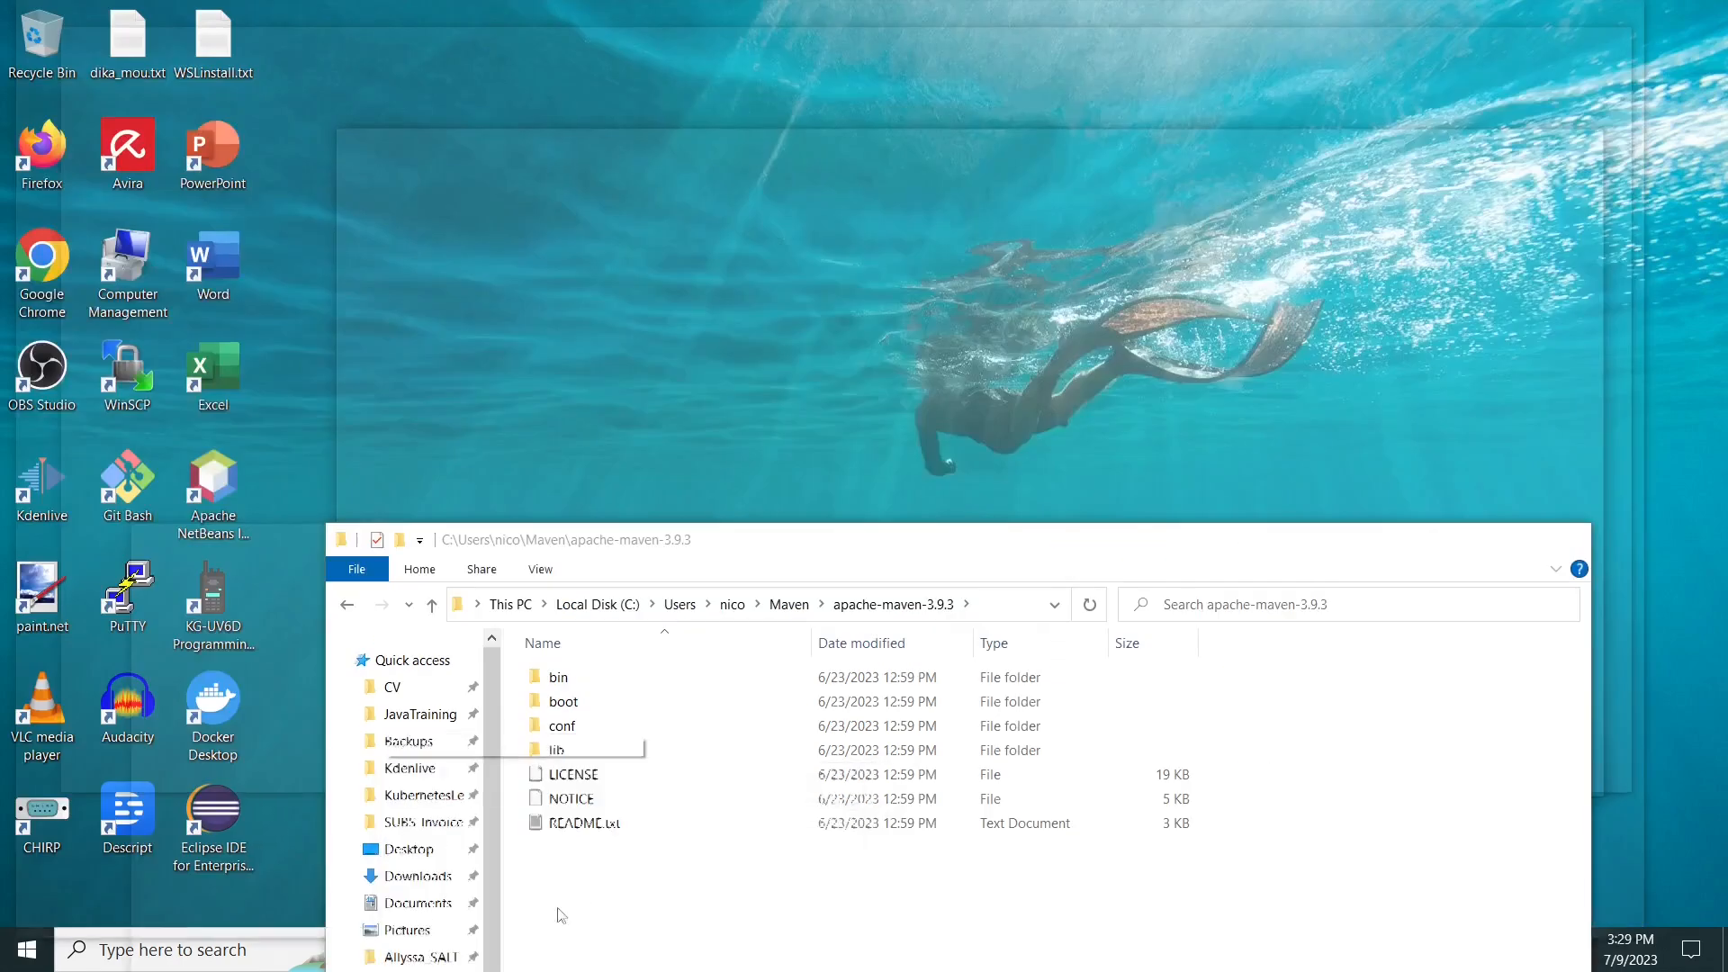
{"action": "left_click", "coordinate": [585, 868]}
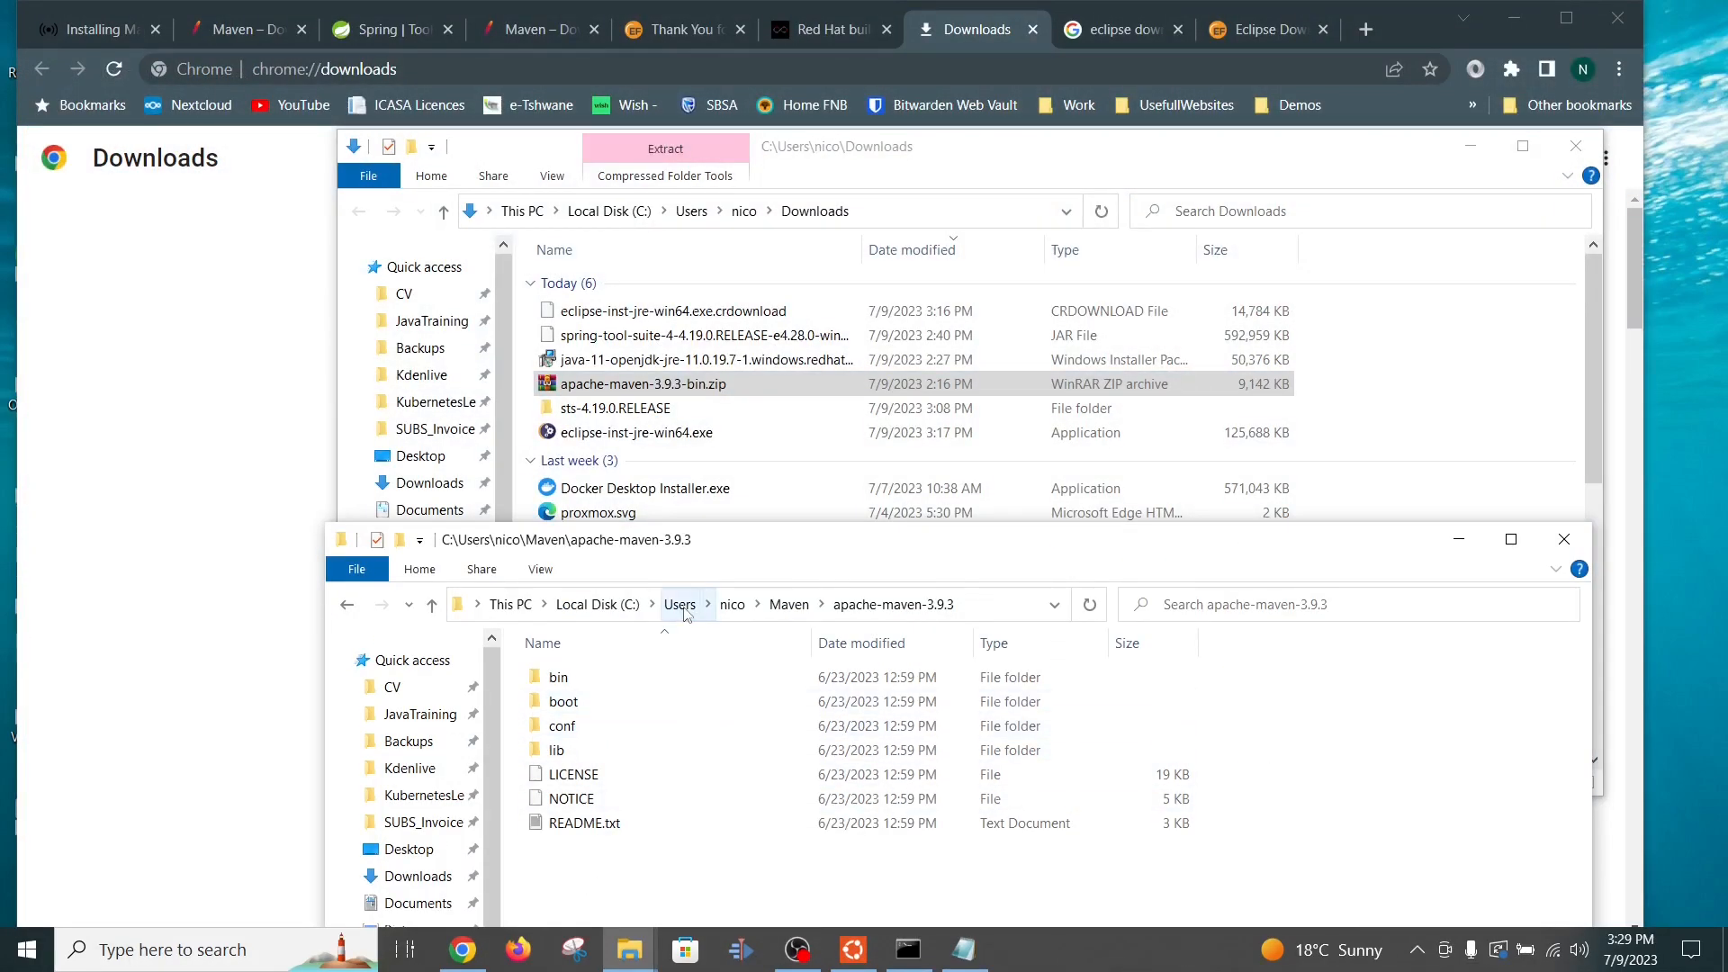
{"action": "left_click", "coordinate": [779, 611]}
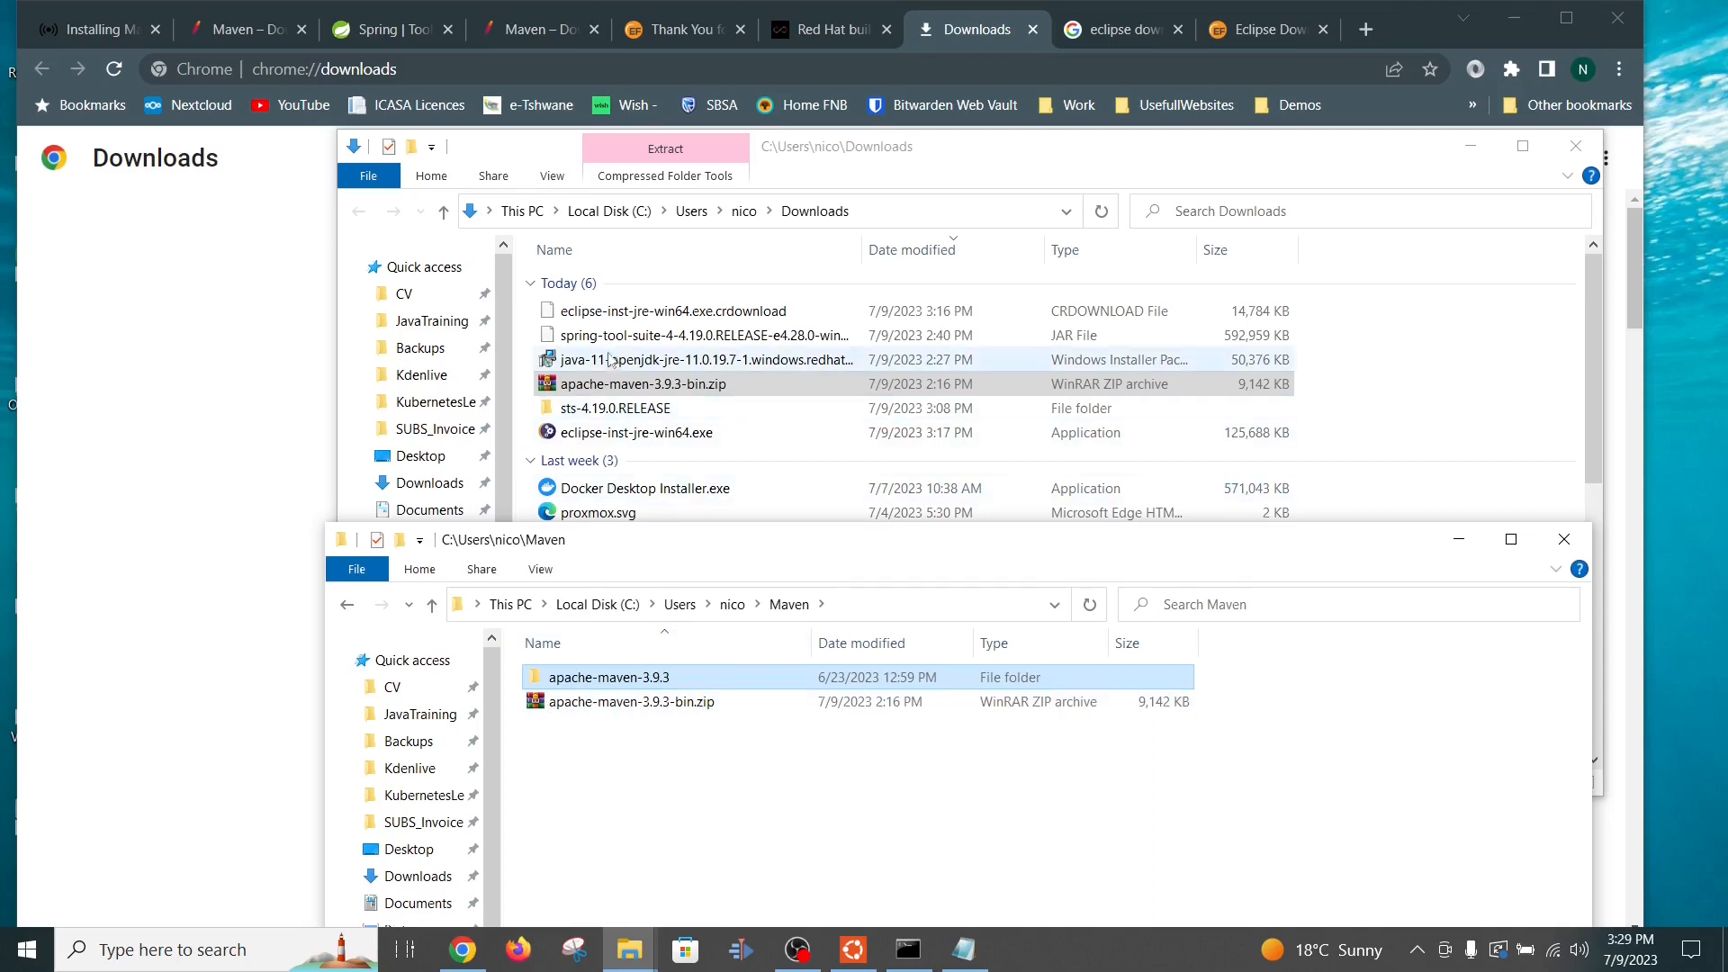
Step: View the extraction options for apache-maven-3.9.3-bin.zip in the Maven folder, and dismiss them
{"action": "left_click", "coordinate": [575, 703]}
{"action": "right_click", "coordinate": [555, 701]}
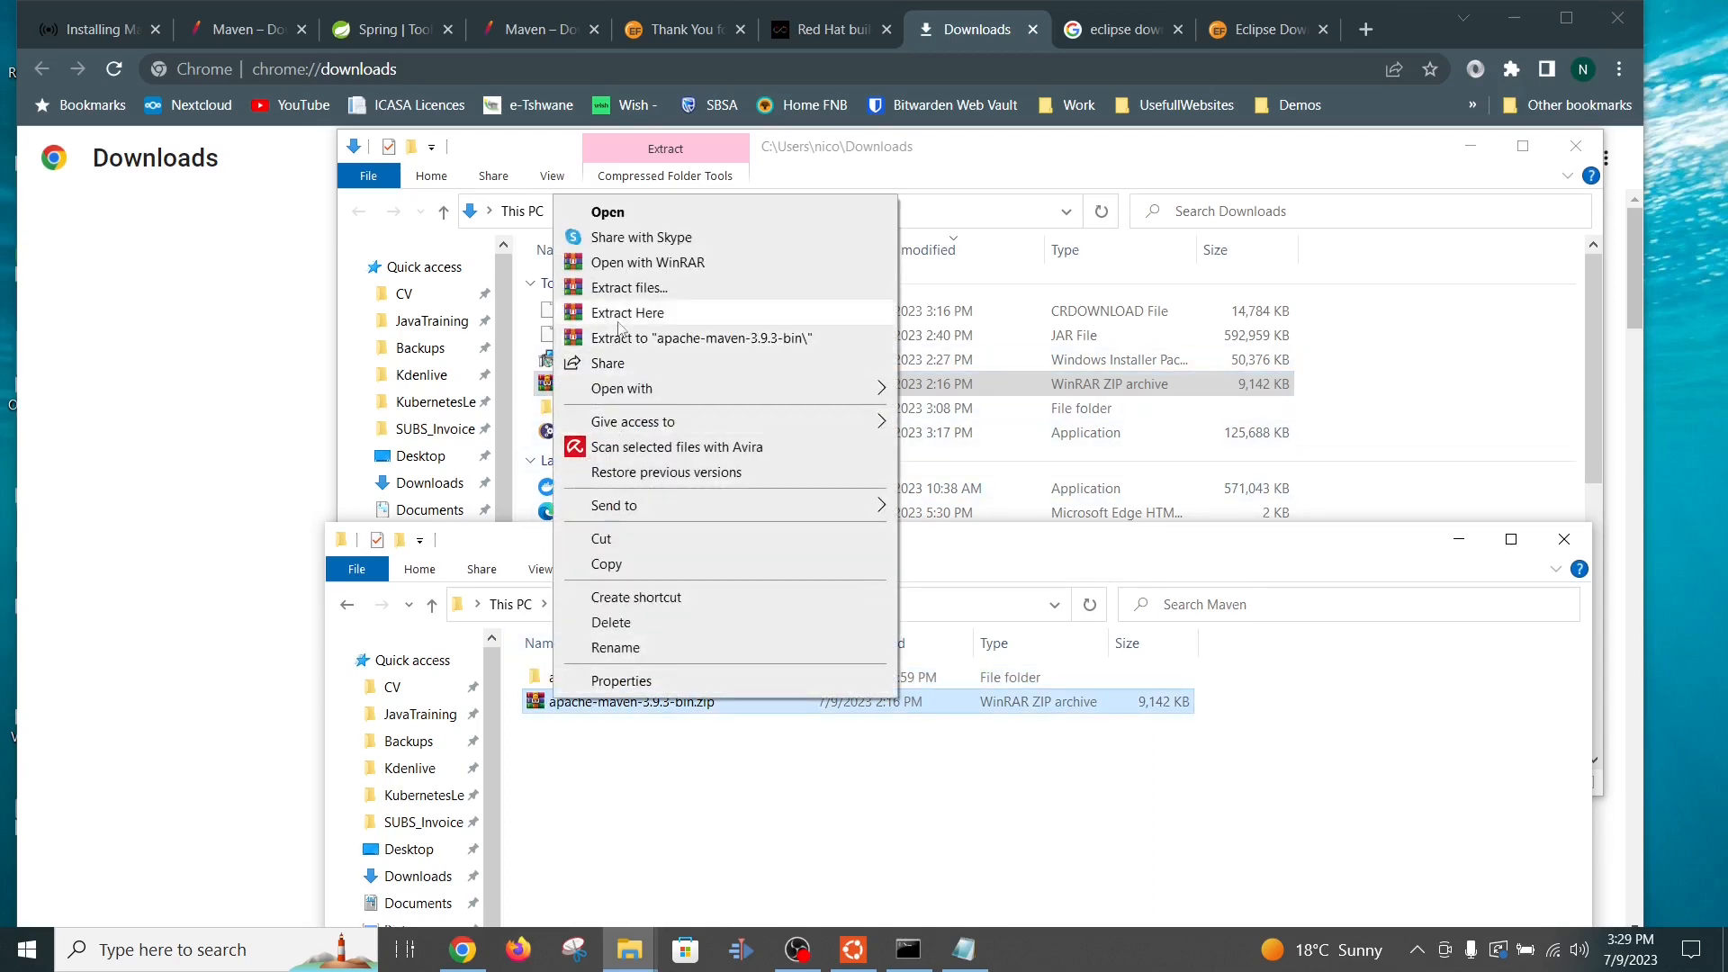
{"action": "left_click", "coordinate": [852, 812]}
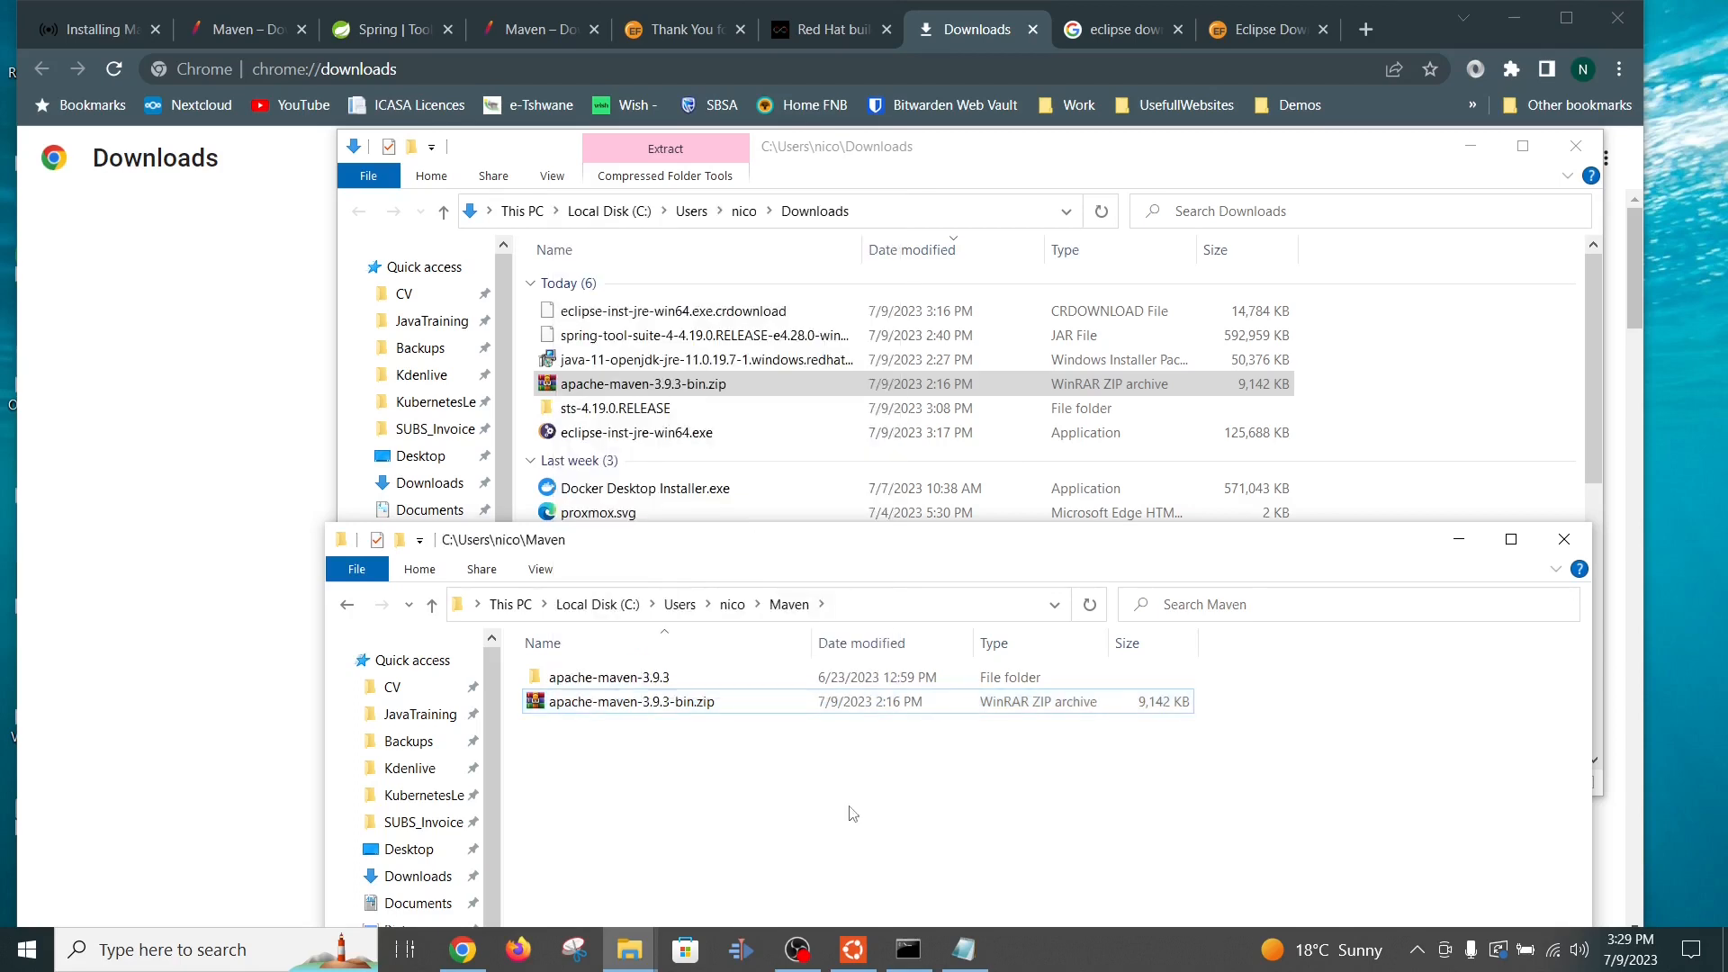
Step: Copy the full path of the extracted apache-maven-3.9.3 folder and paste it into the blank Notepad document
{"action": "double_click", "coordinate": [580, 680]}
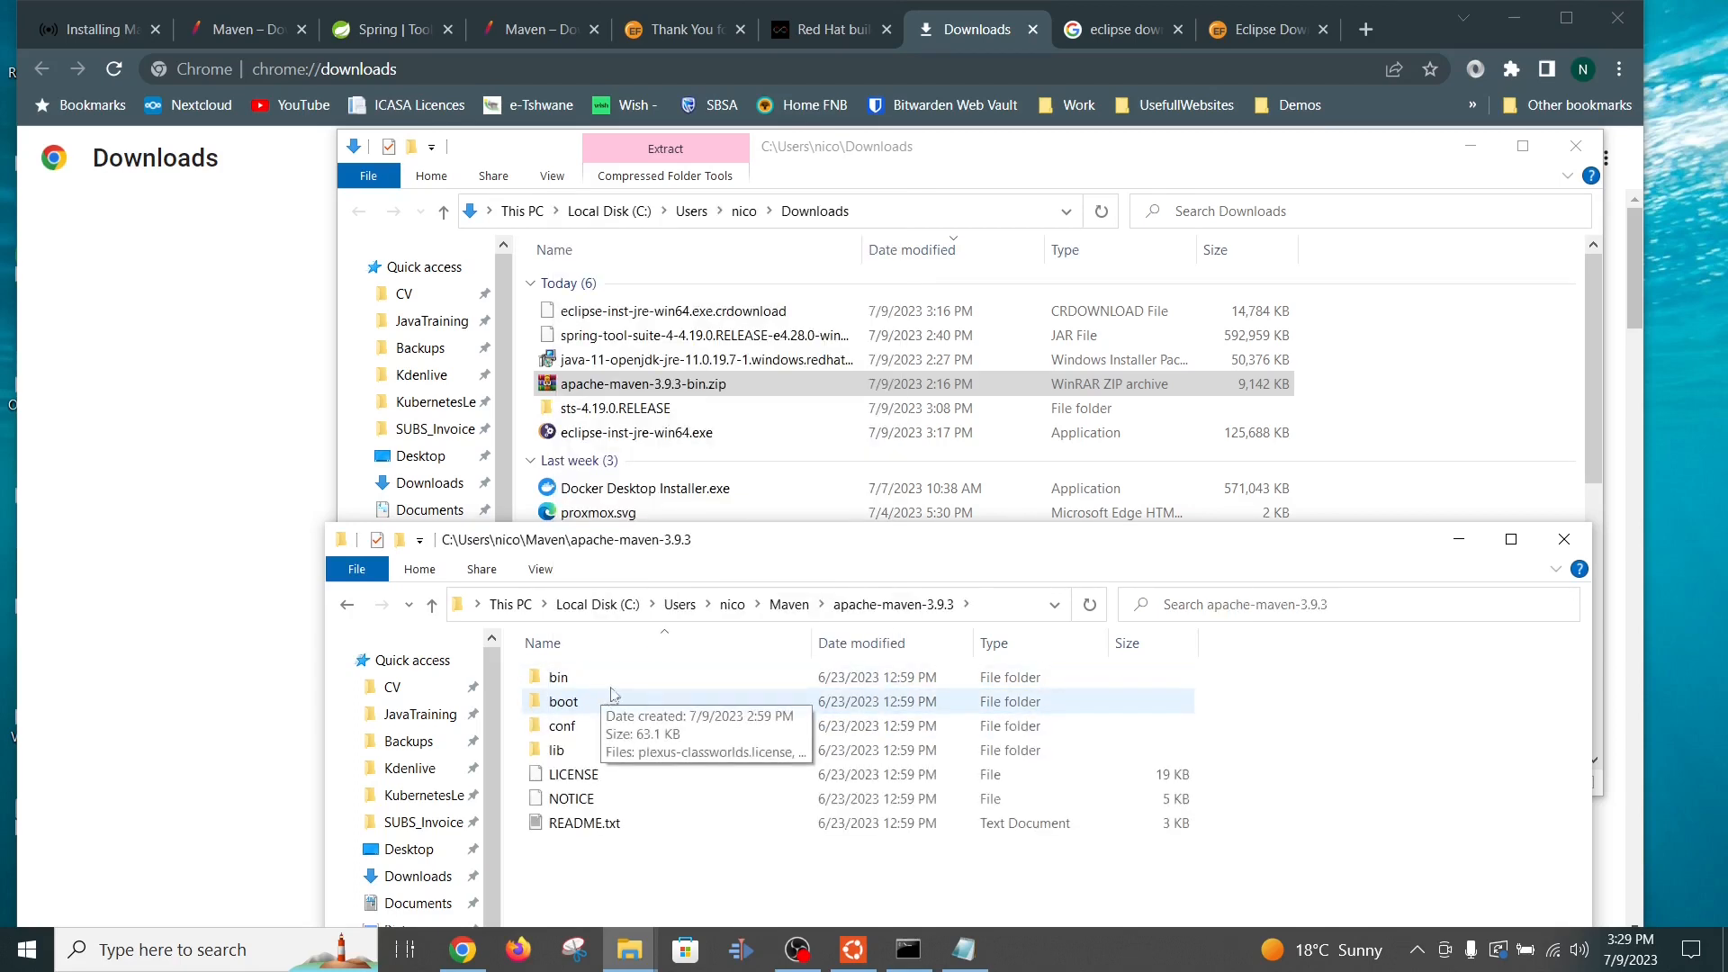
{"action": "left_click", "coordinate": [987, 607]}
{"action": "key", "text": "ctrl+c"}
{"action": "right_click", "coordinate": [595, 609]}
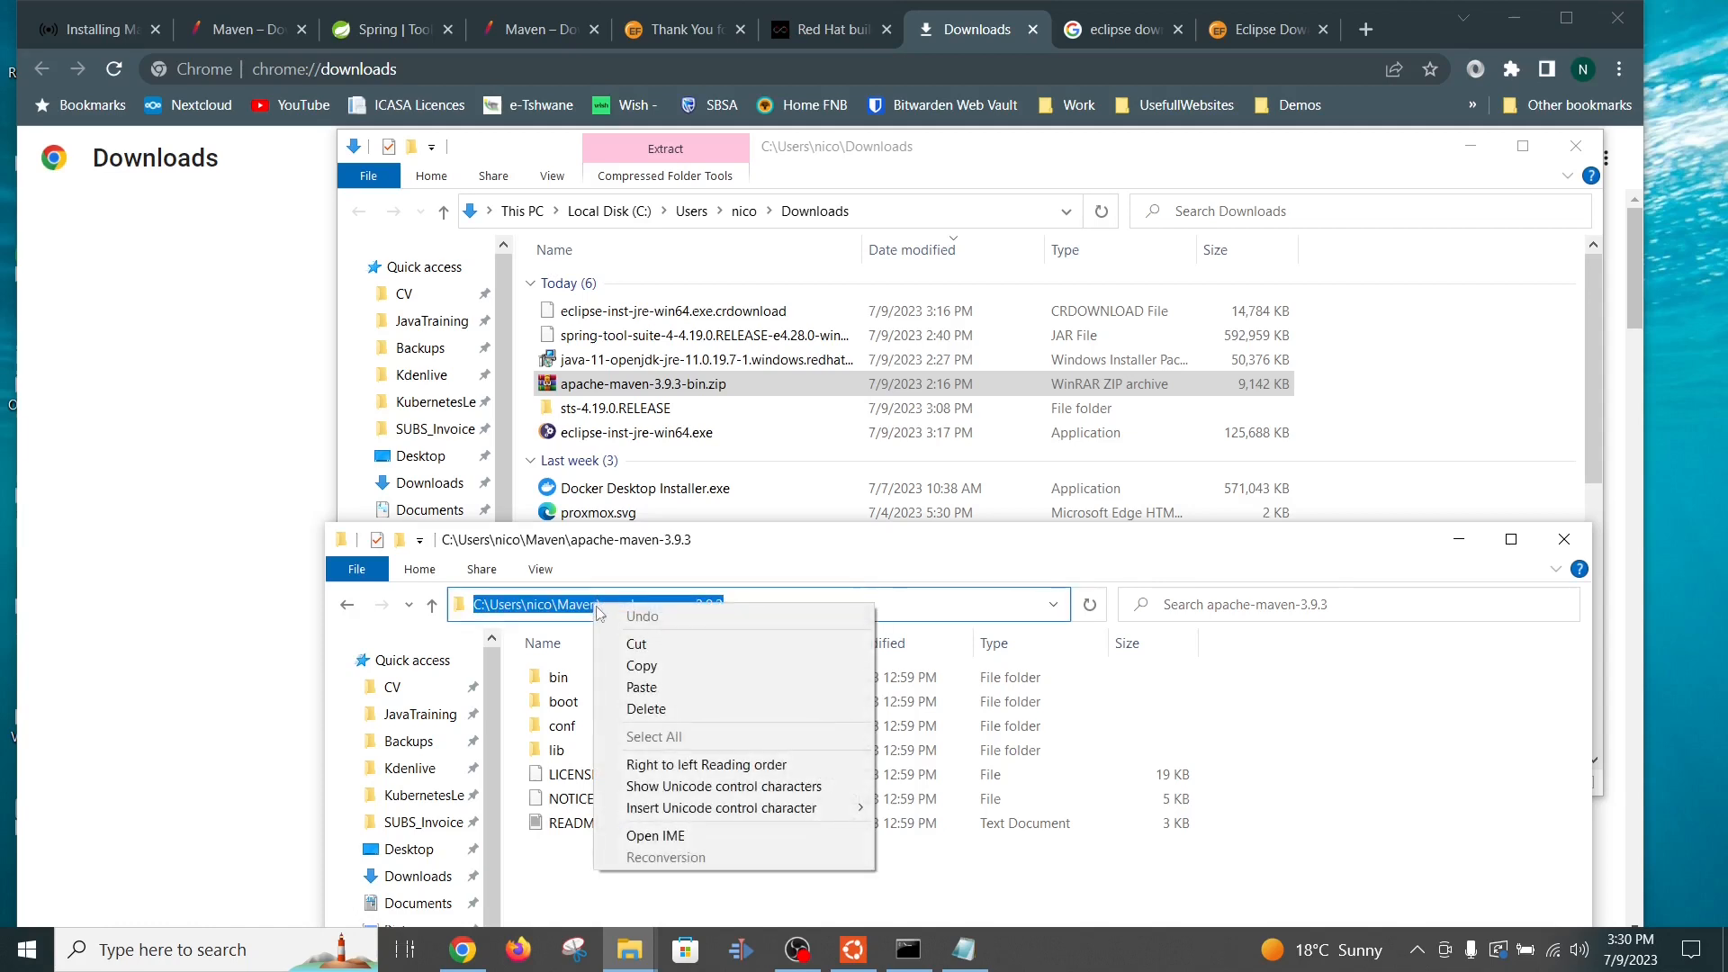
{"action": "left_click", "coordinate": [634, 664]}
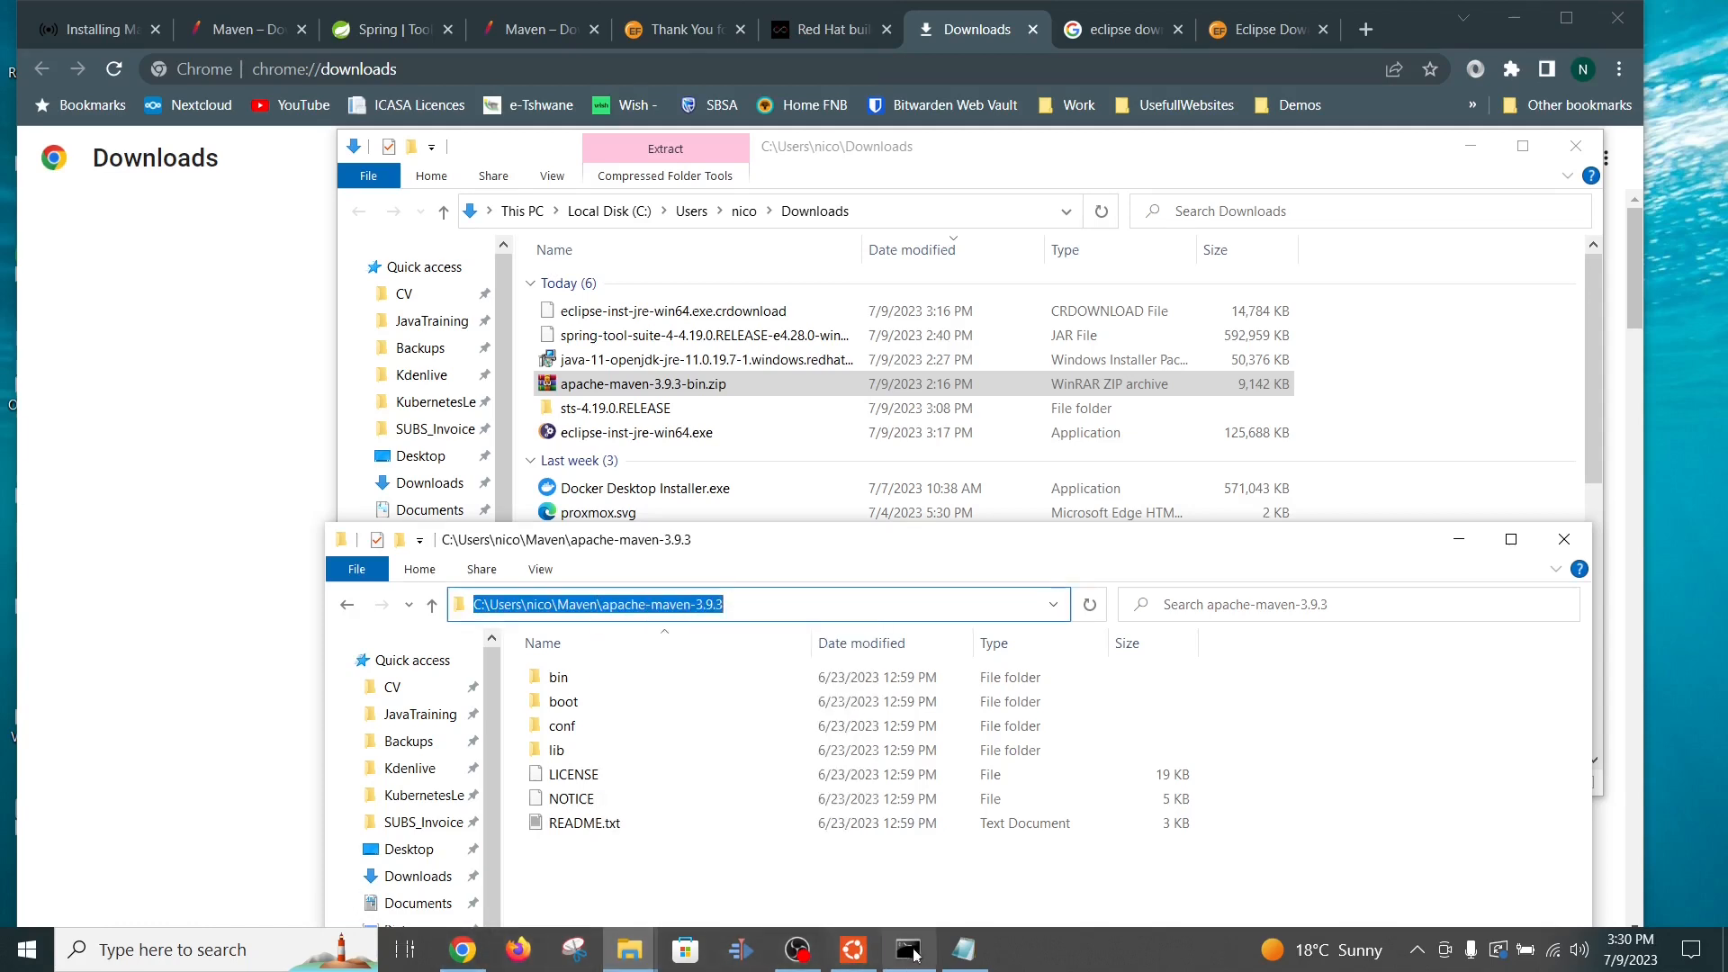
{"action": "left_click", "coordinate": [963, 949]}
{"action": "key", "text": "ctrl+v"}
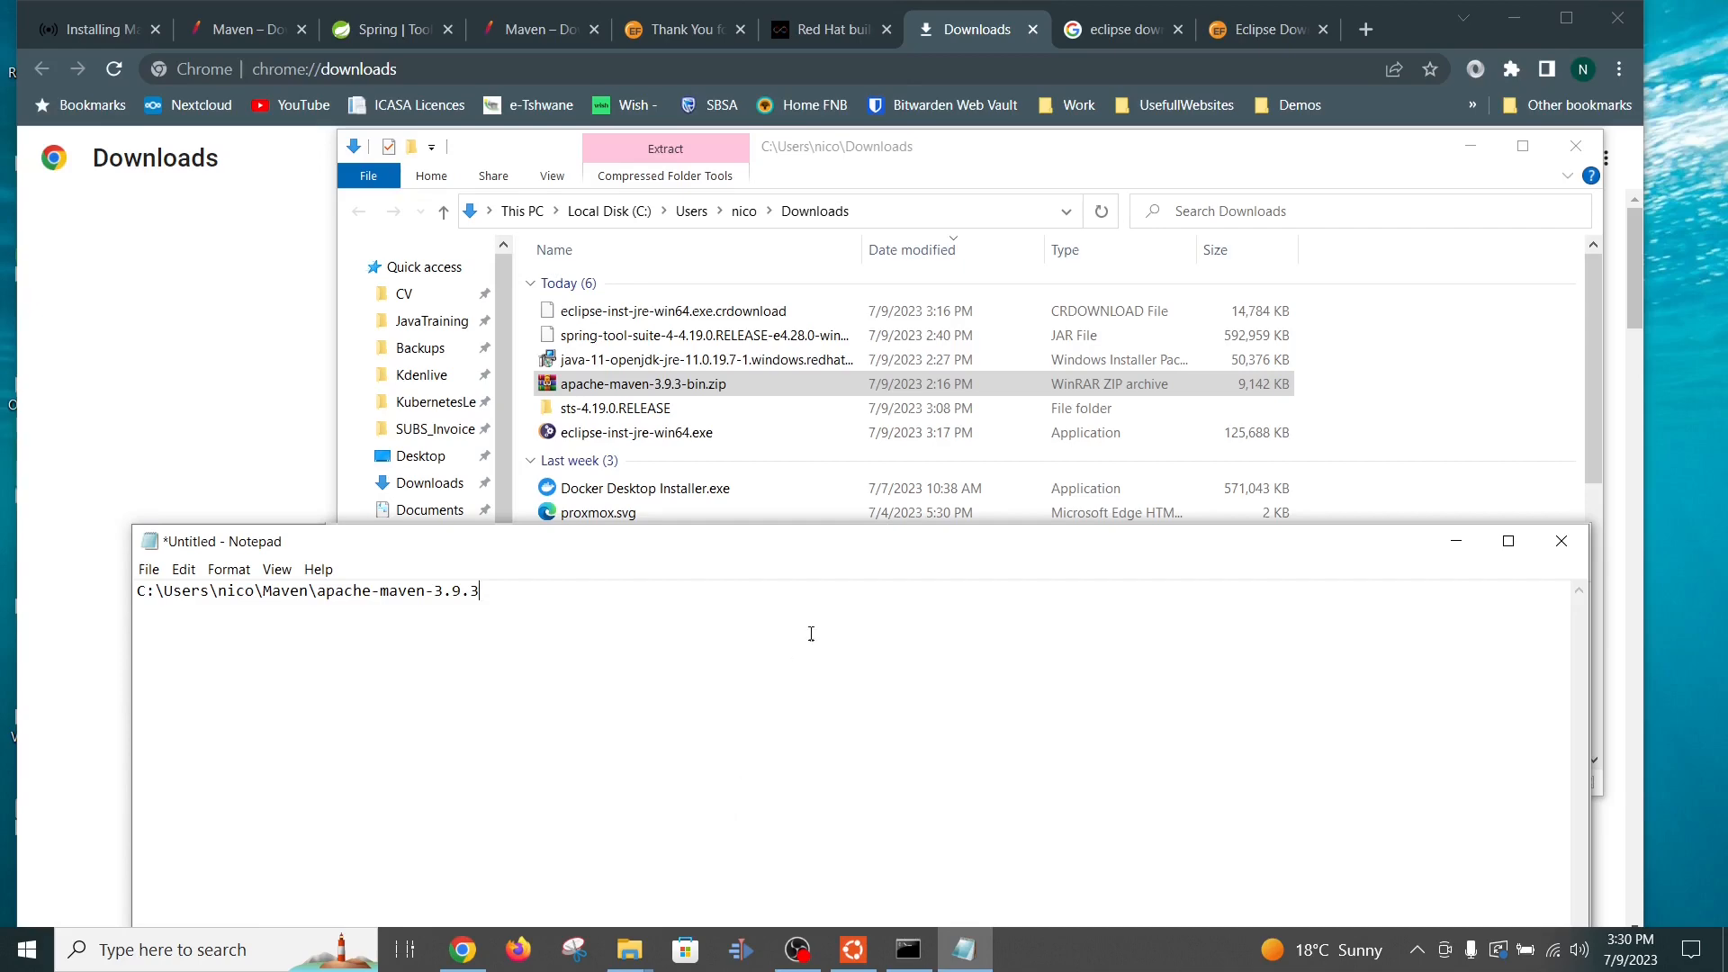
Step: Search Windows for "environment variable" and open the "Edit the system environment variables" settings
{"action": "left_click", "coordinate": [1440, 409]}
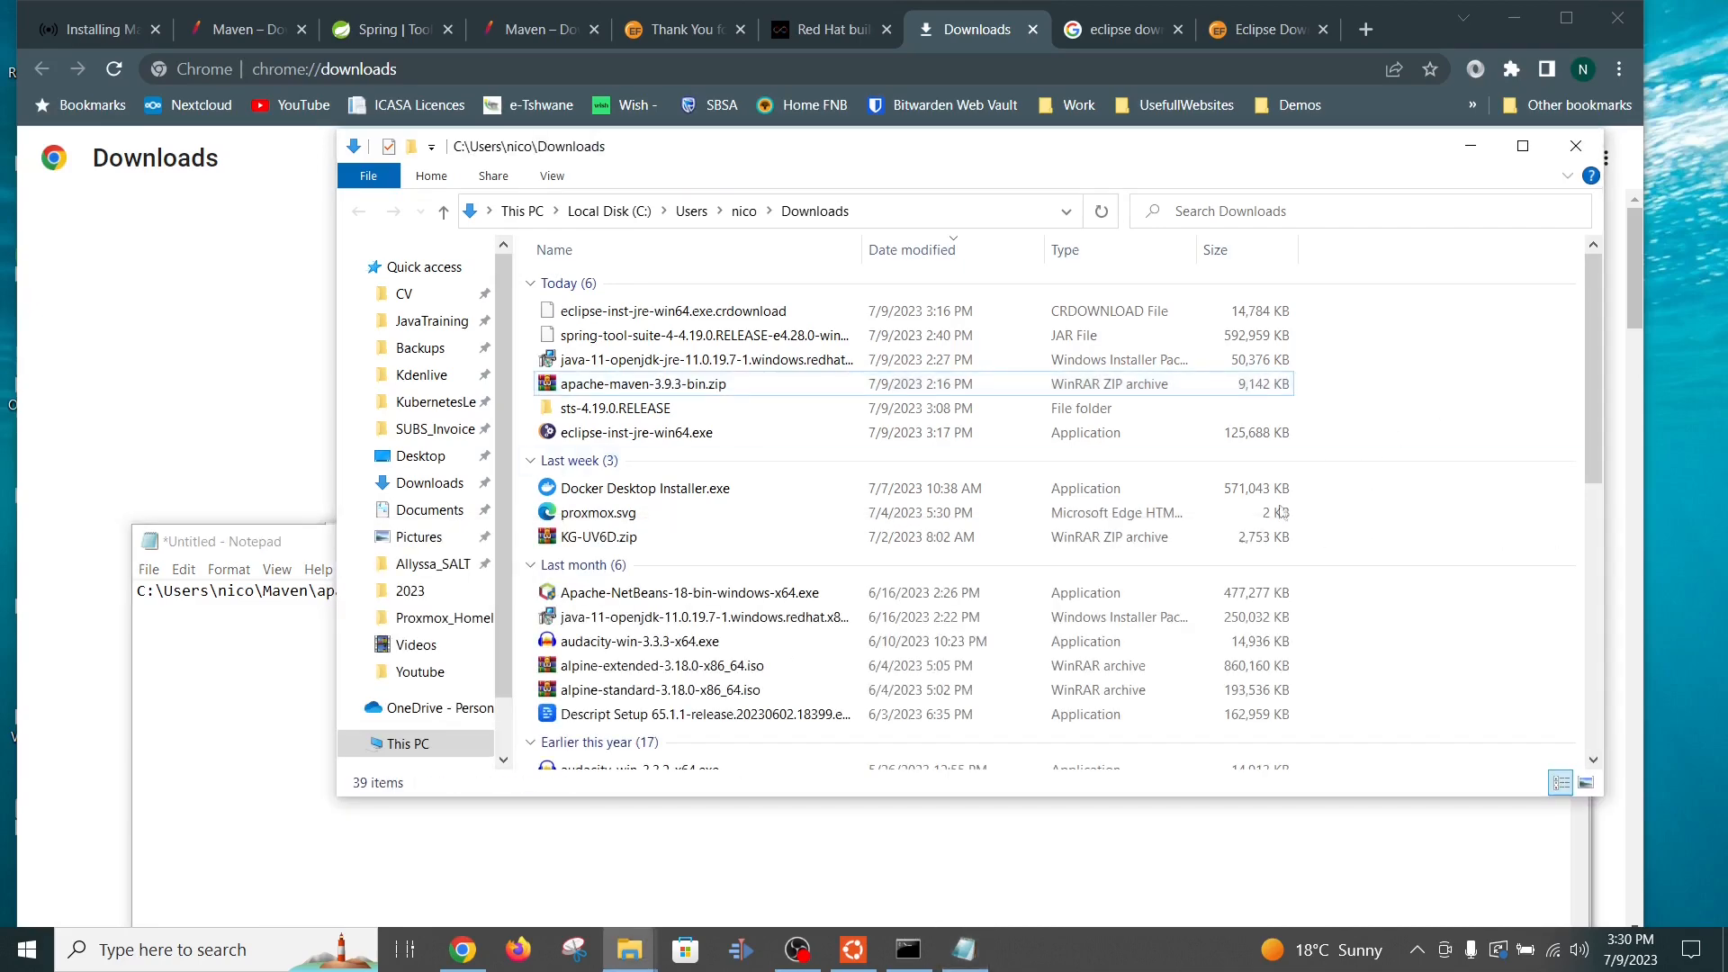
{"action": "left_click", "coordinate": [150, 951]}
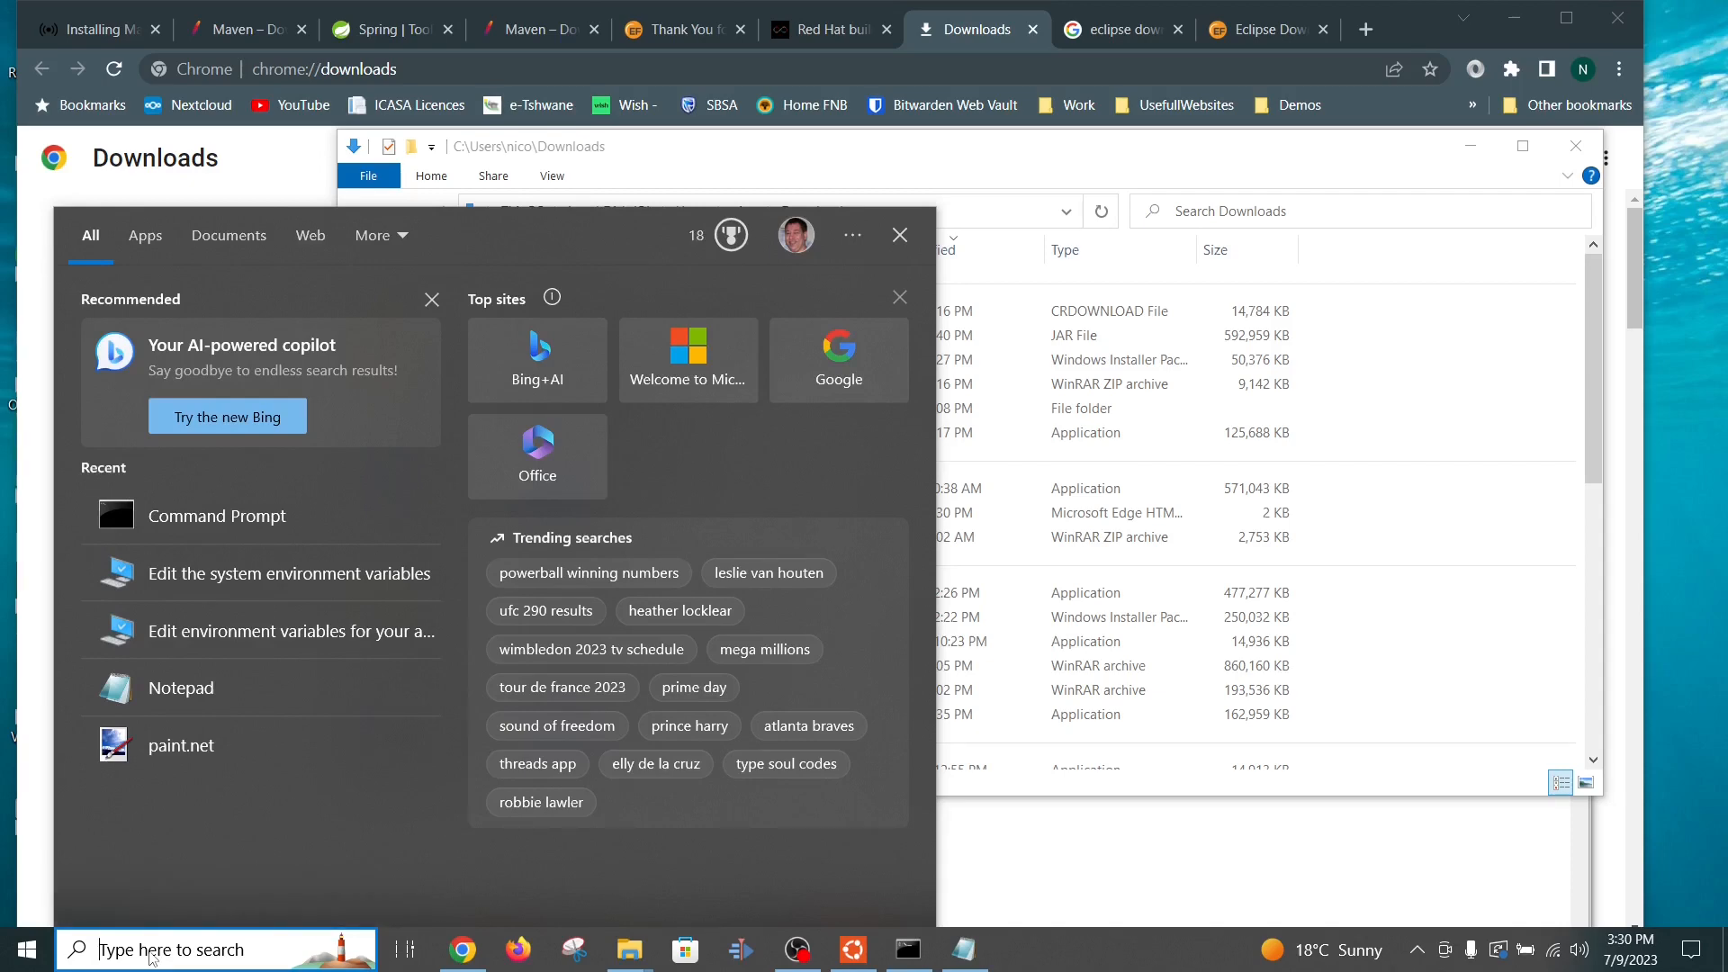
{"action": "type", "text": "envir"}
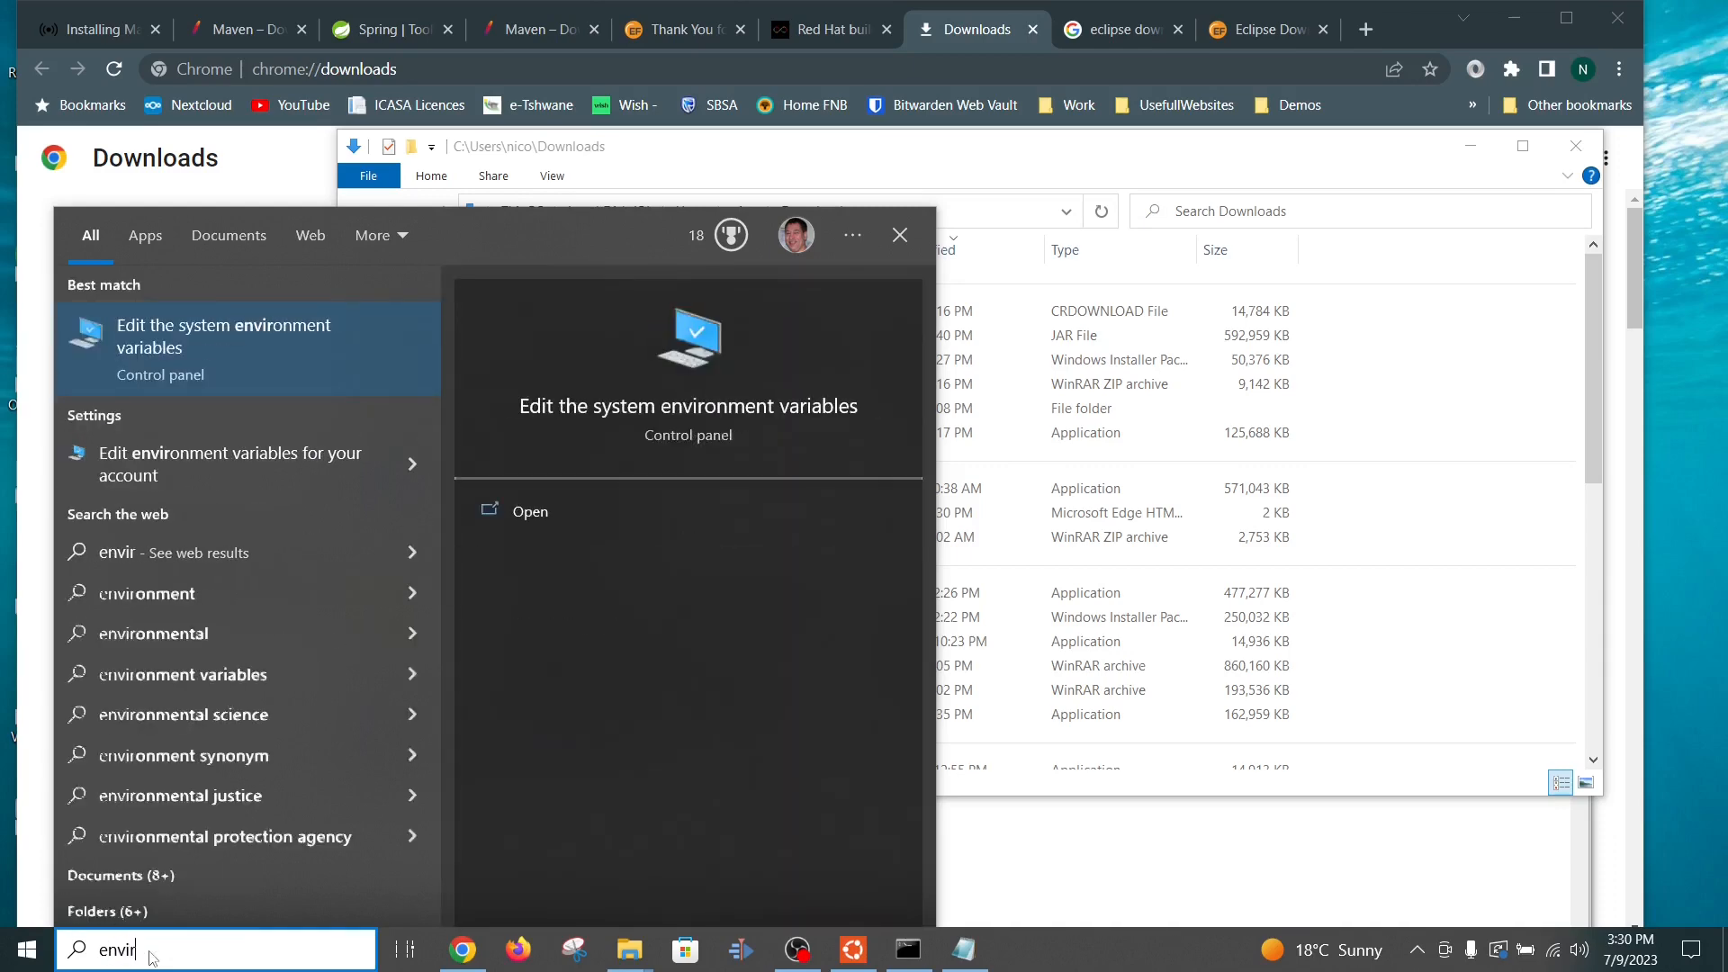
{"action": "type", "text": "onmen"}
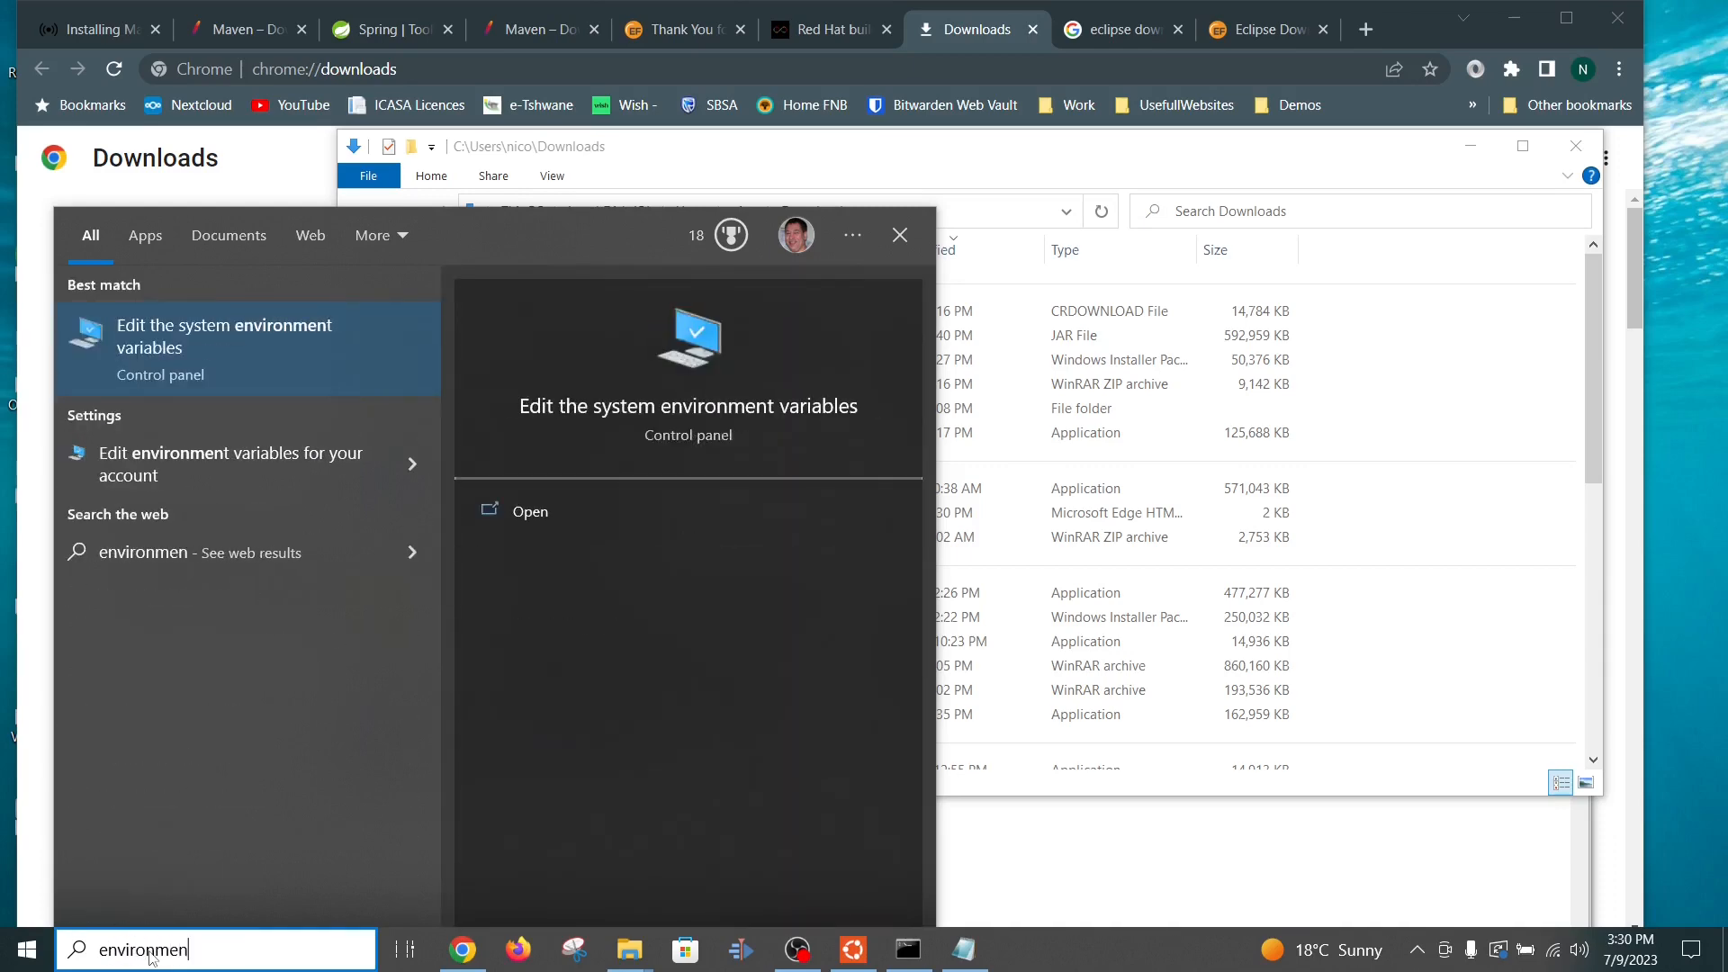
{"action": "type", "text": "t variable"}
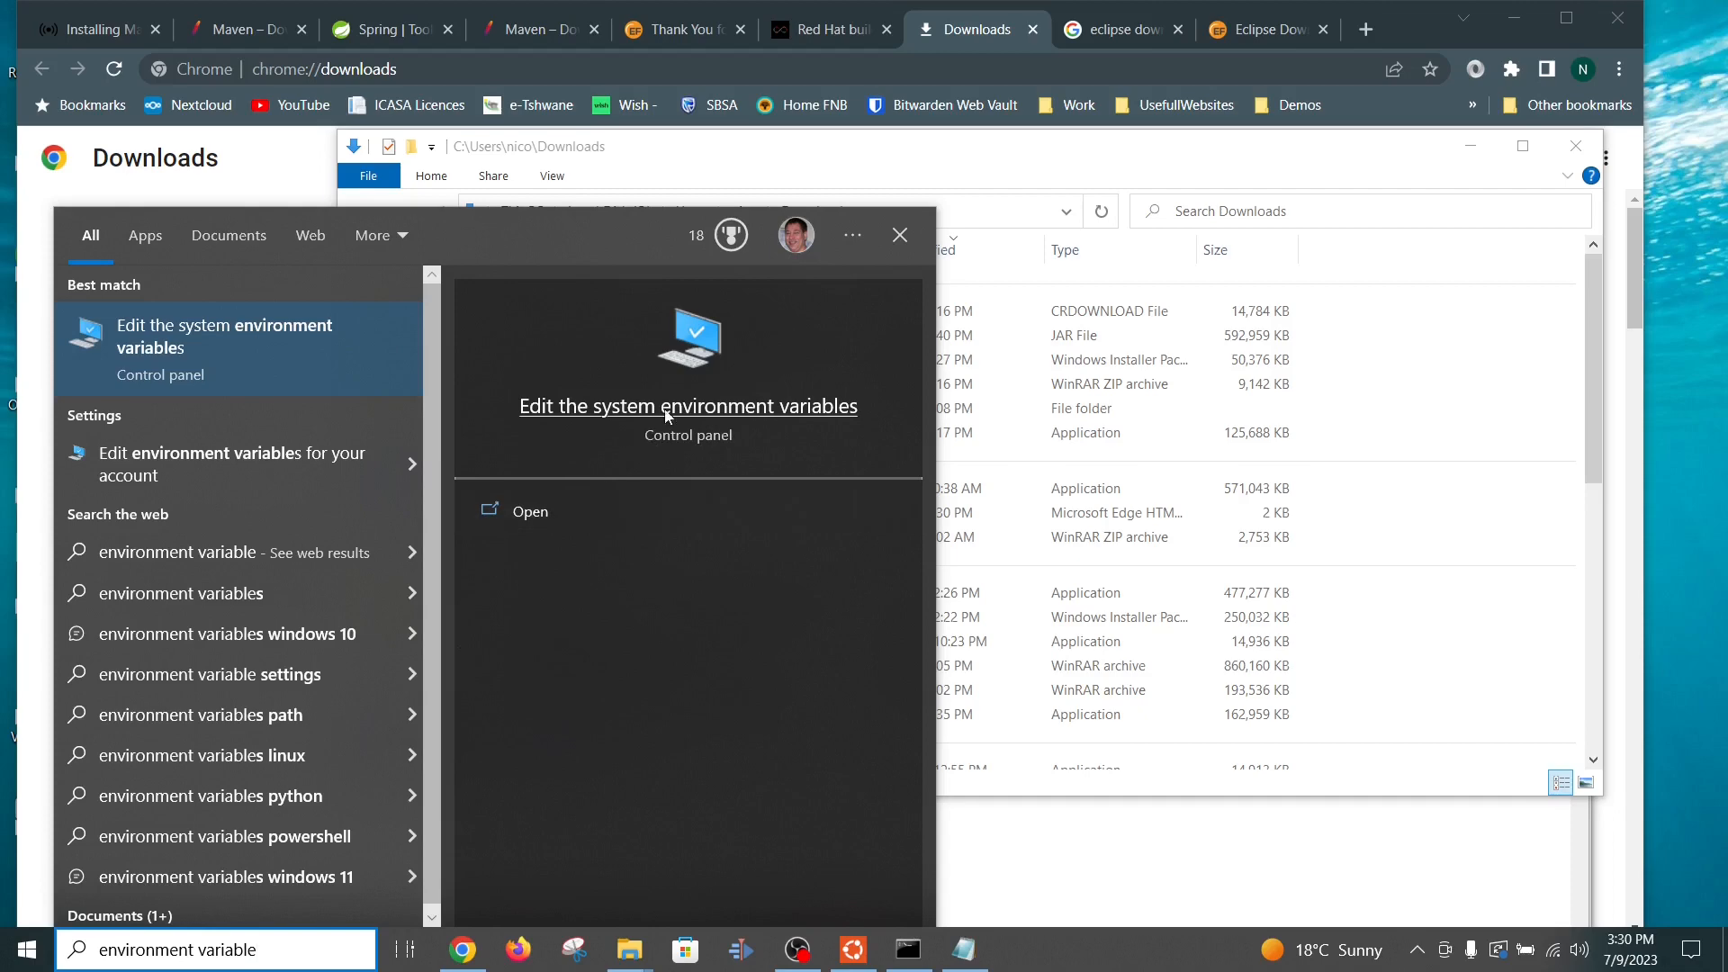
{"action": "left_click", "coordinate": [668, 415]}
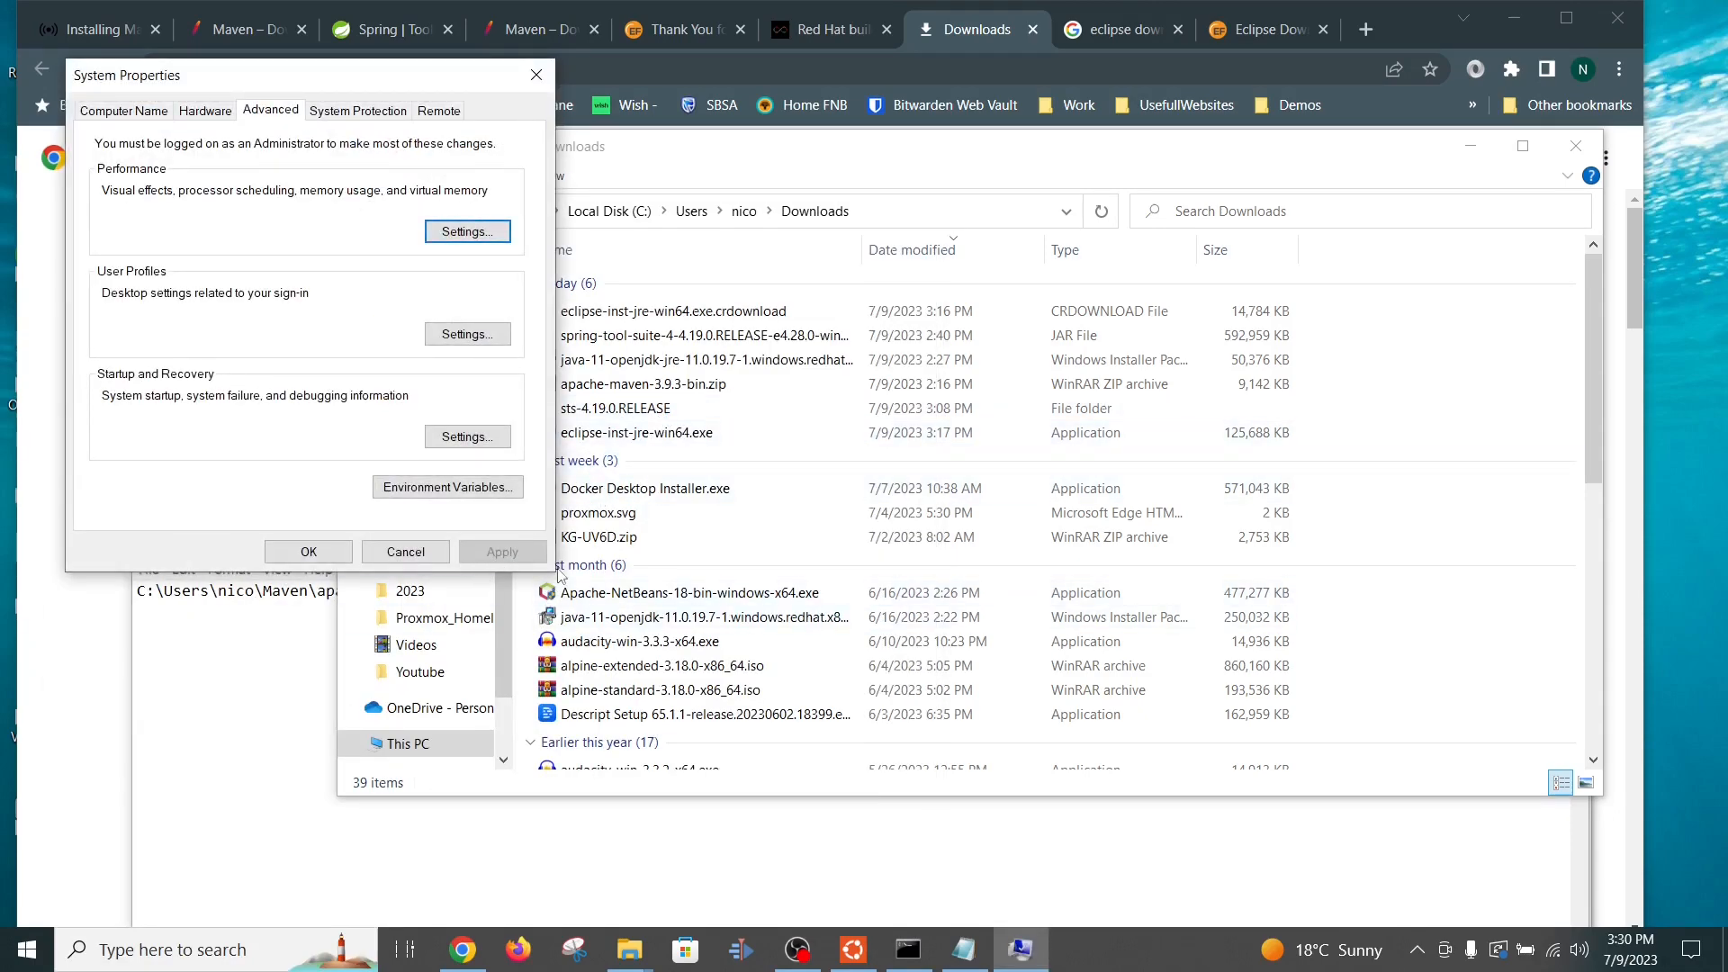
Step: Open the Environment Variables dialog and enlarge it to show more of the user and system variables
{"action": "left_click", "coordinate": [401, 491]}
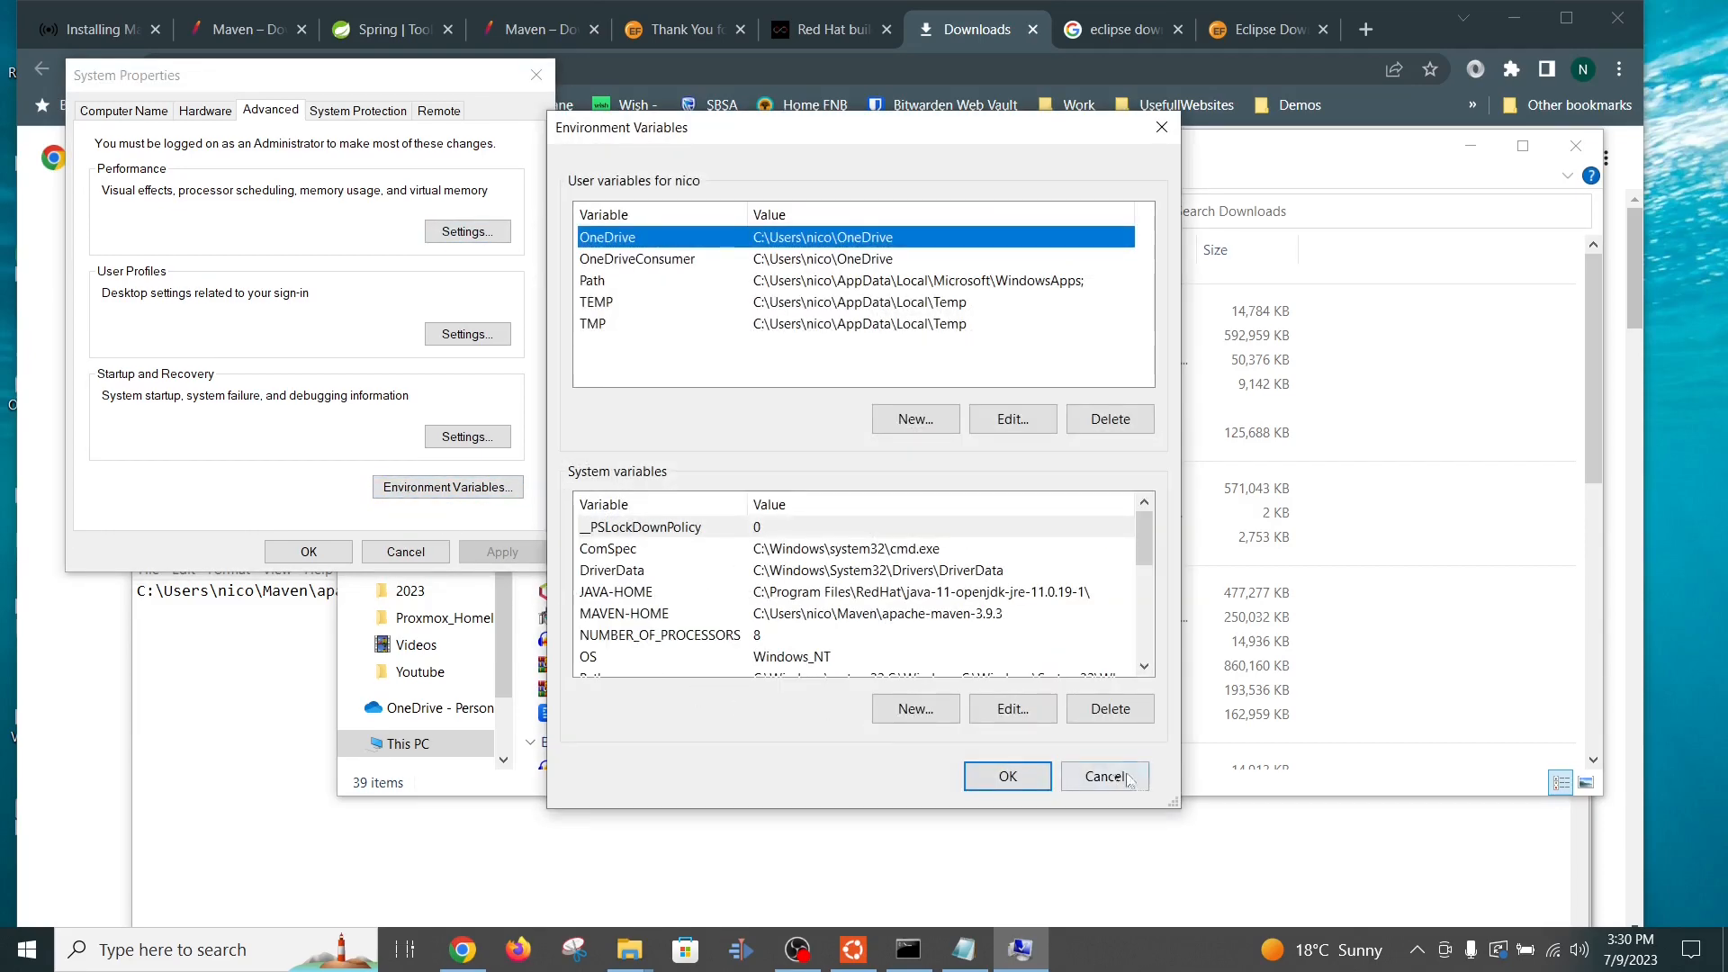
{"action": "left_click_drag", "start_coordinate": [1176, 806], "coordinate": [1467, 886]}
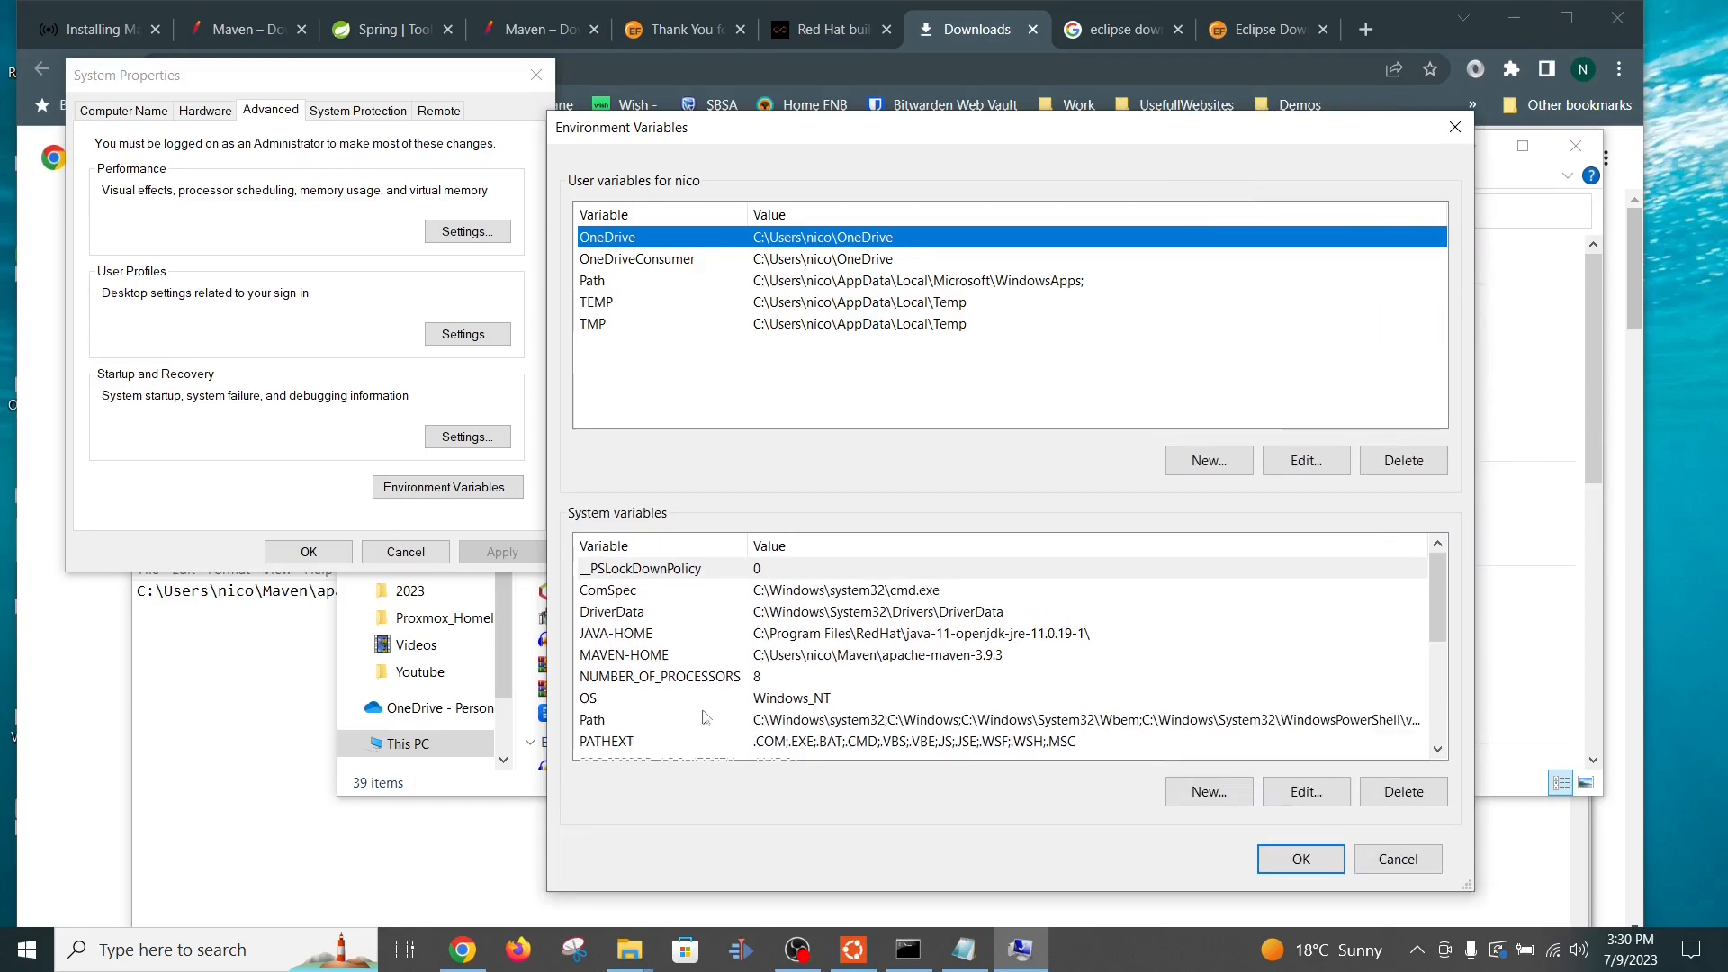
{"action": "left_click", "coordinate": [1207, 794]}
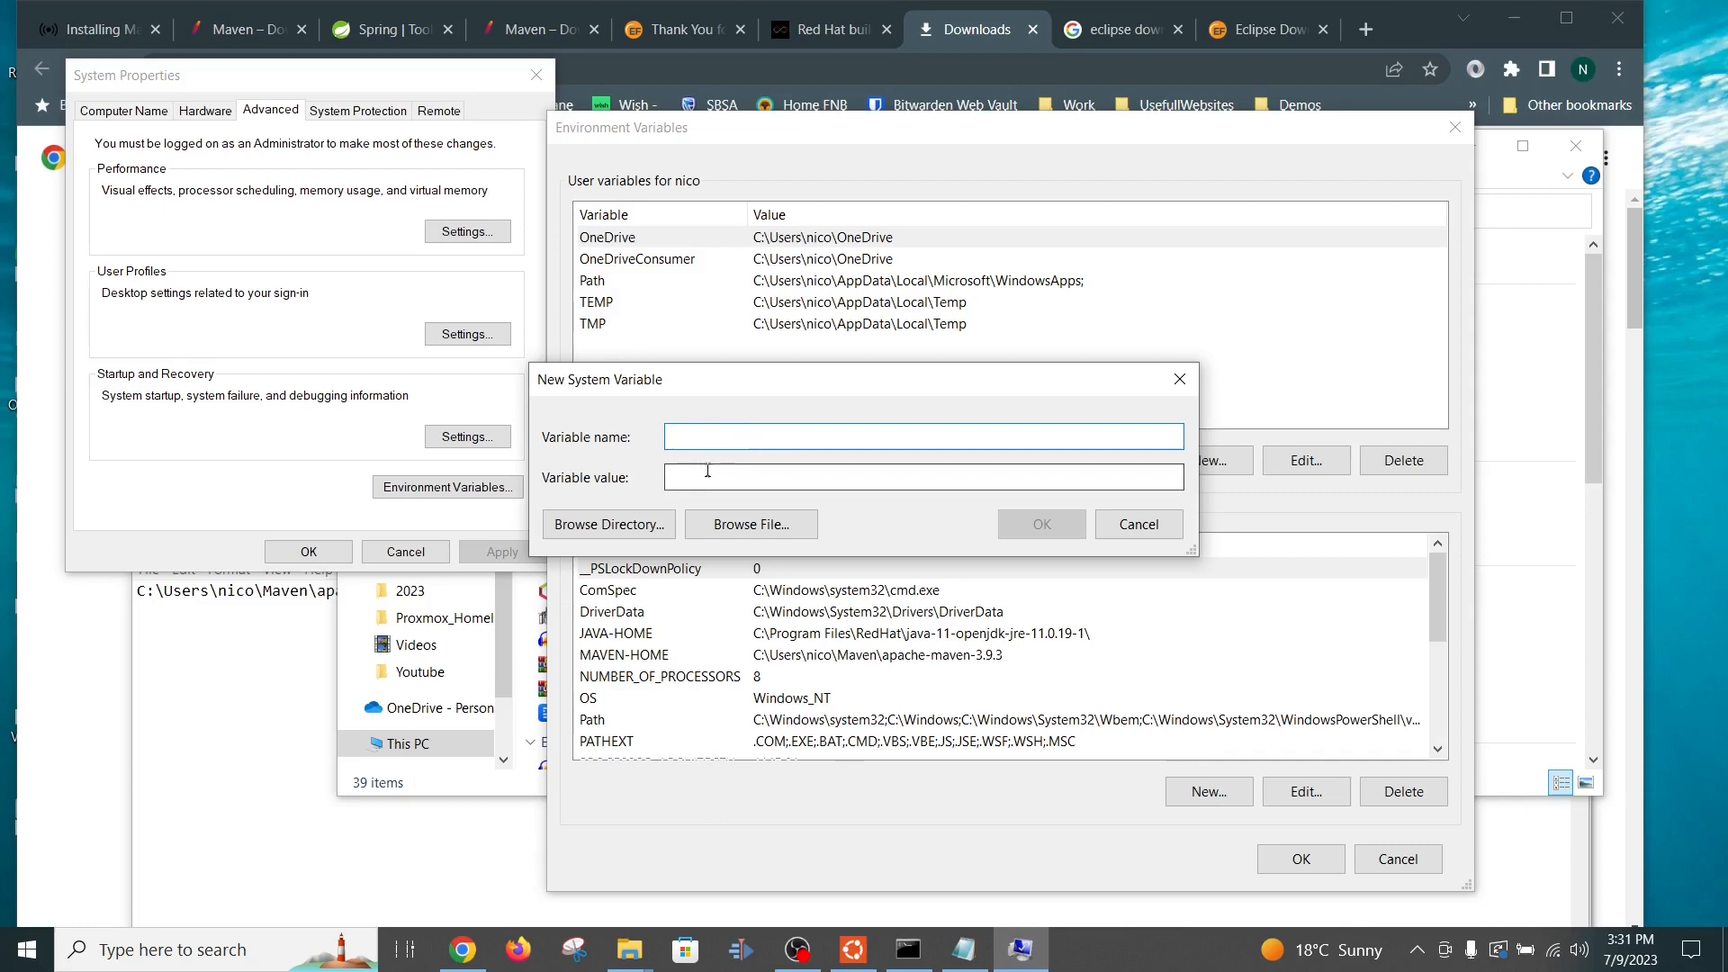
{"action": "left_click", "coordinate": [192, 797]}
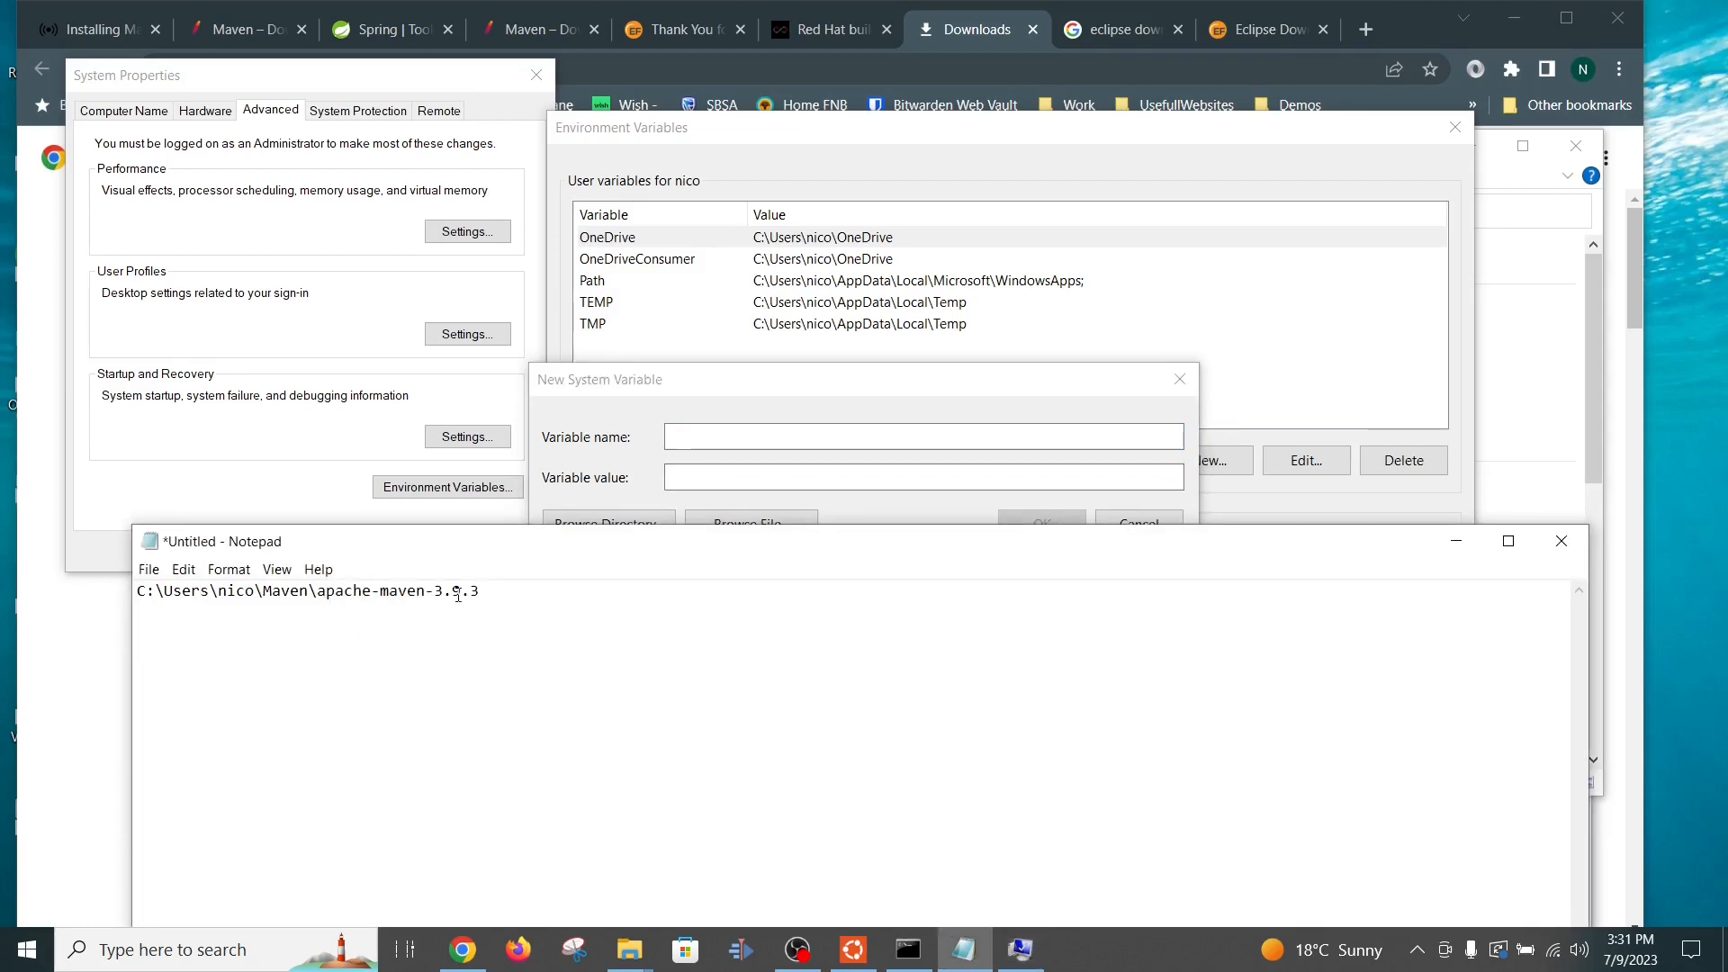
{"action": "left_click", "coordinate": [685, 471]}
{"action": "left_click", "coordinate": [1139, 524]}
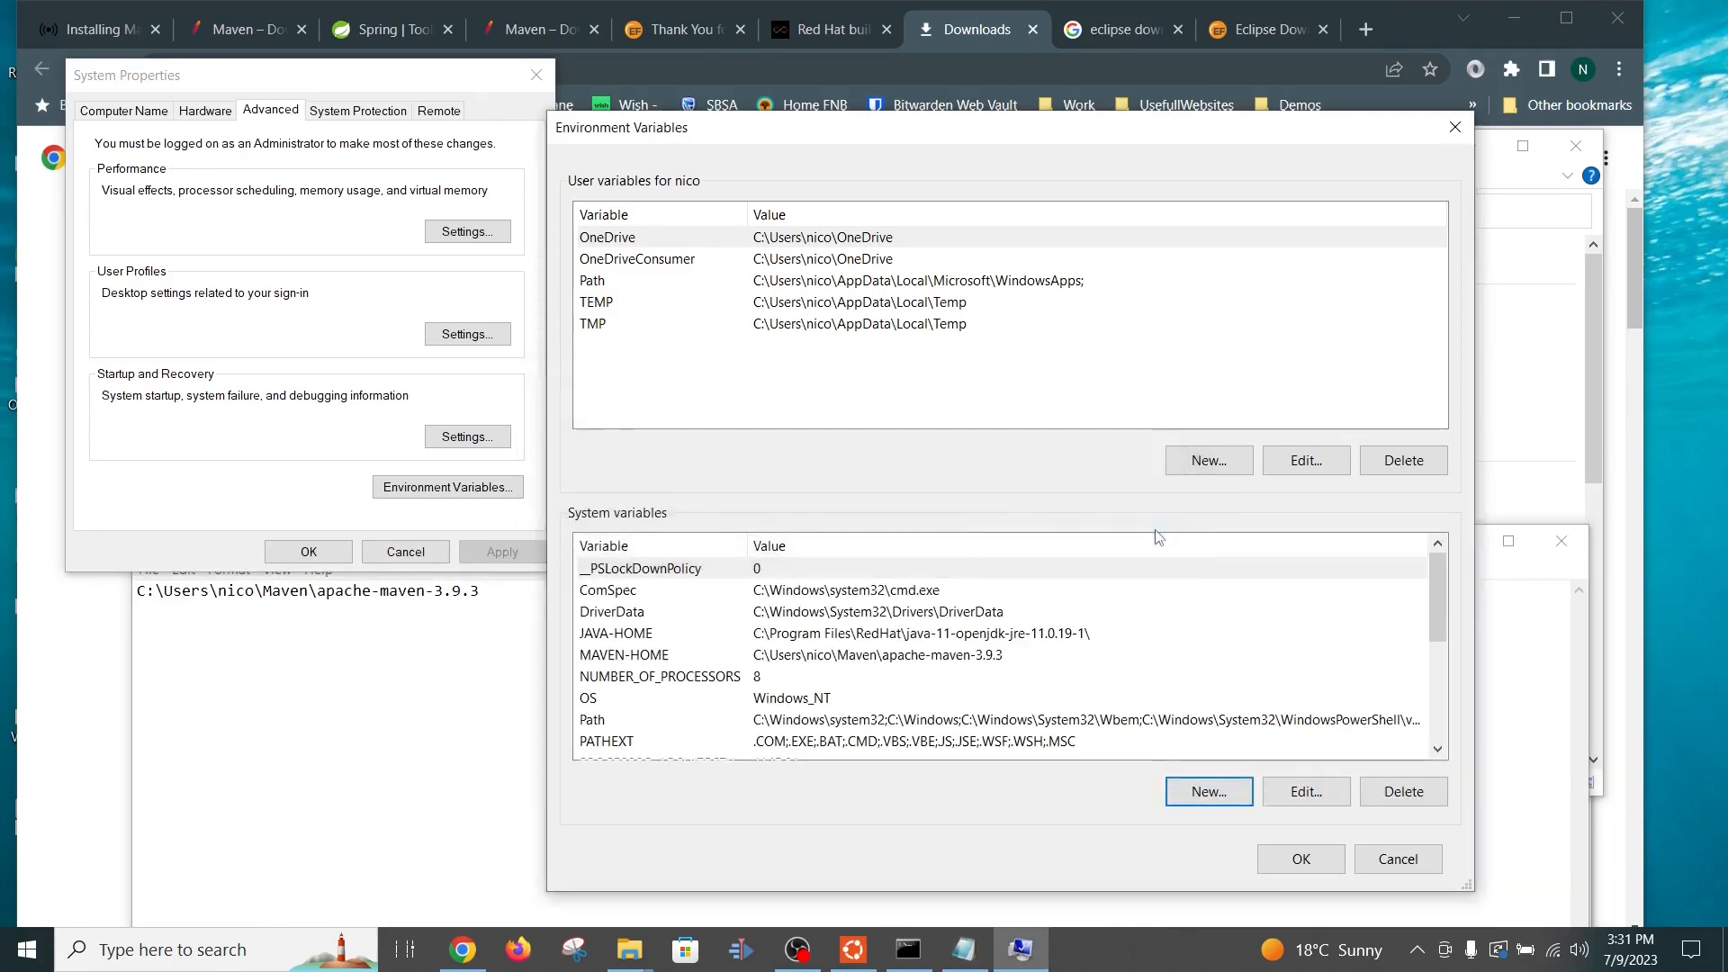
Step: View the MAVEN-HOME system variable's name and value in its edit dialog, and accept them as they are
{"action": "left_click", "coordinate": [668, 657]}
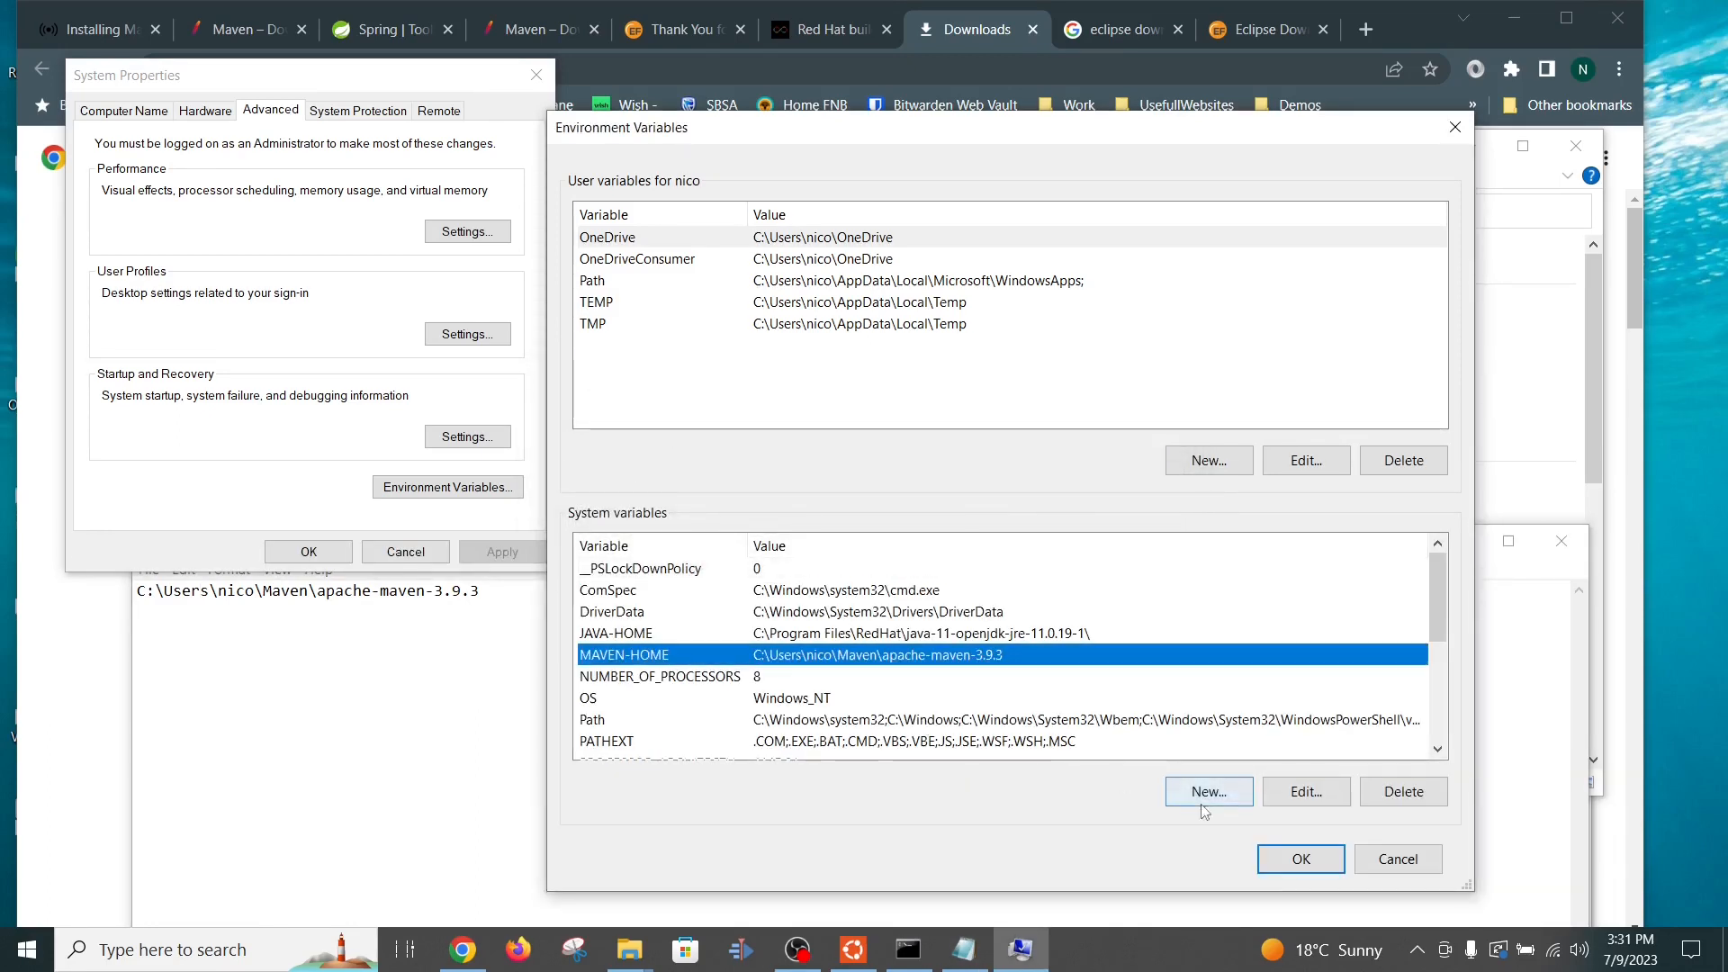
{"action": "left_click", "coordinate": [1306, 791]}
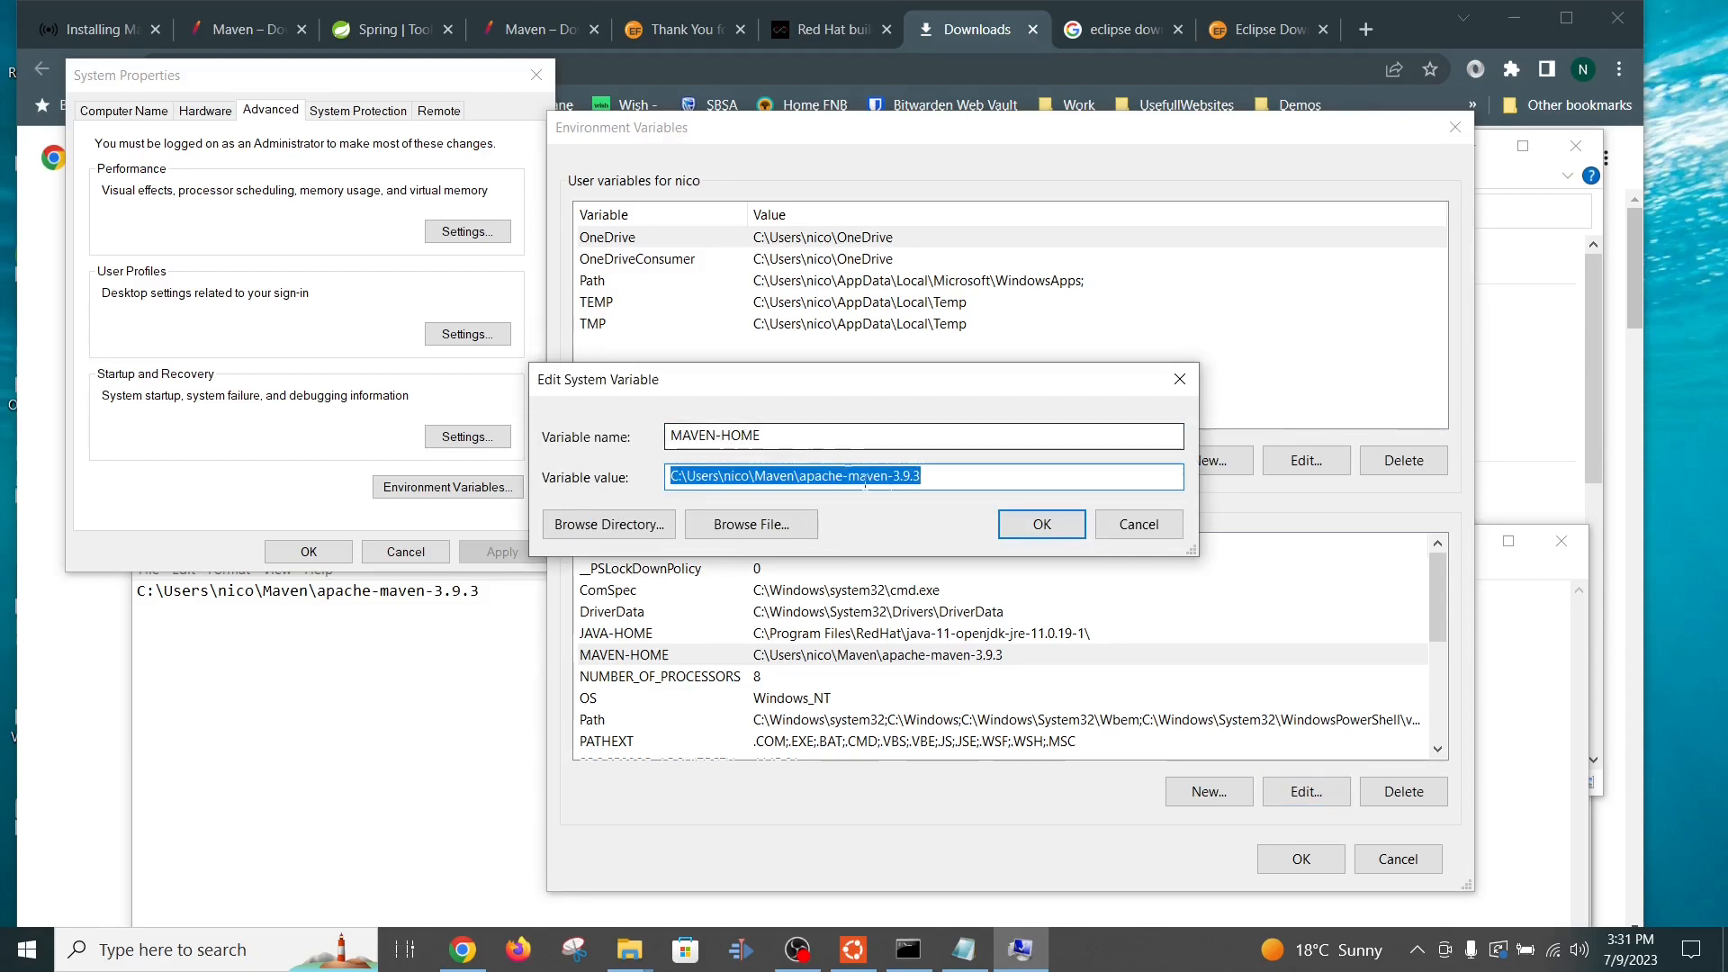
{"action": "left_click", "coordinate": [1052, 529]}
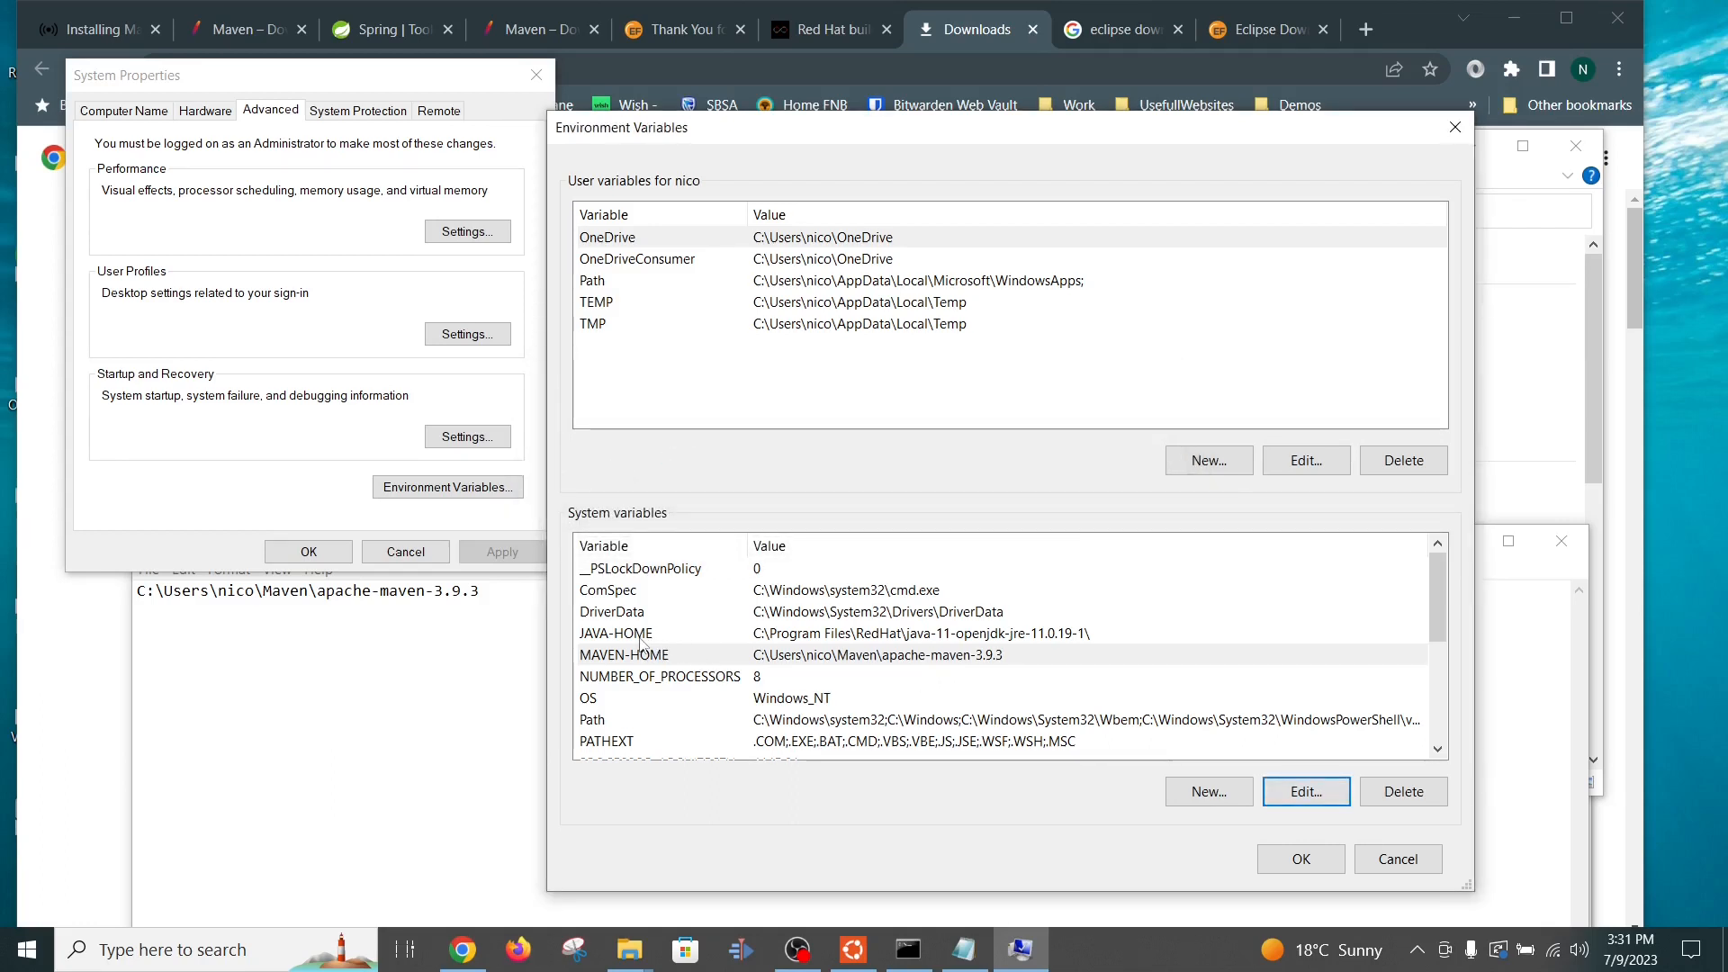
Step: View the JAVA-HOME system variable's name and value in its edit dialog, and accept them as they are
{"action": "left_click", "coordinate": [1211, 796]}
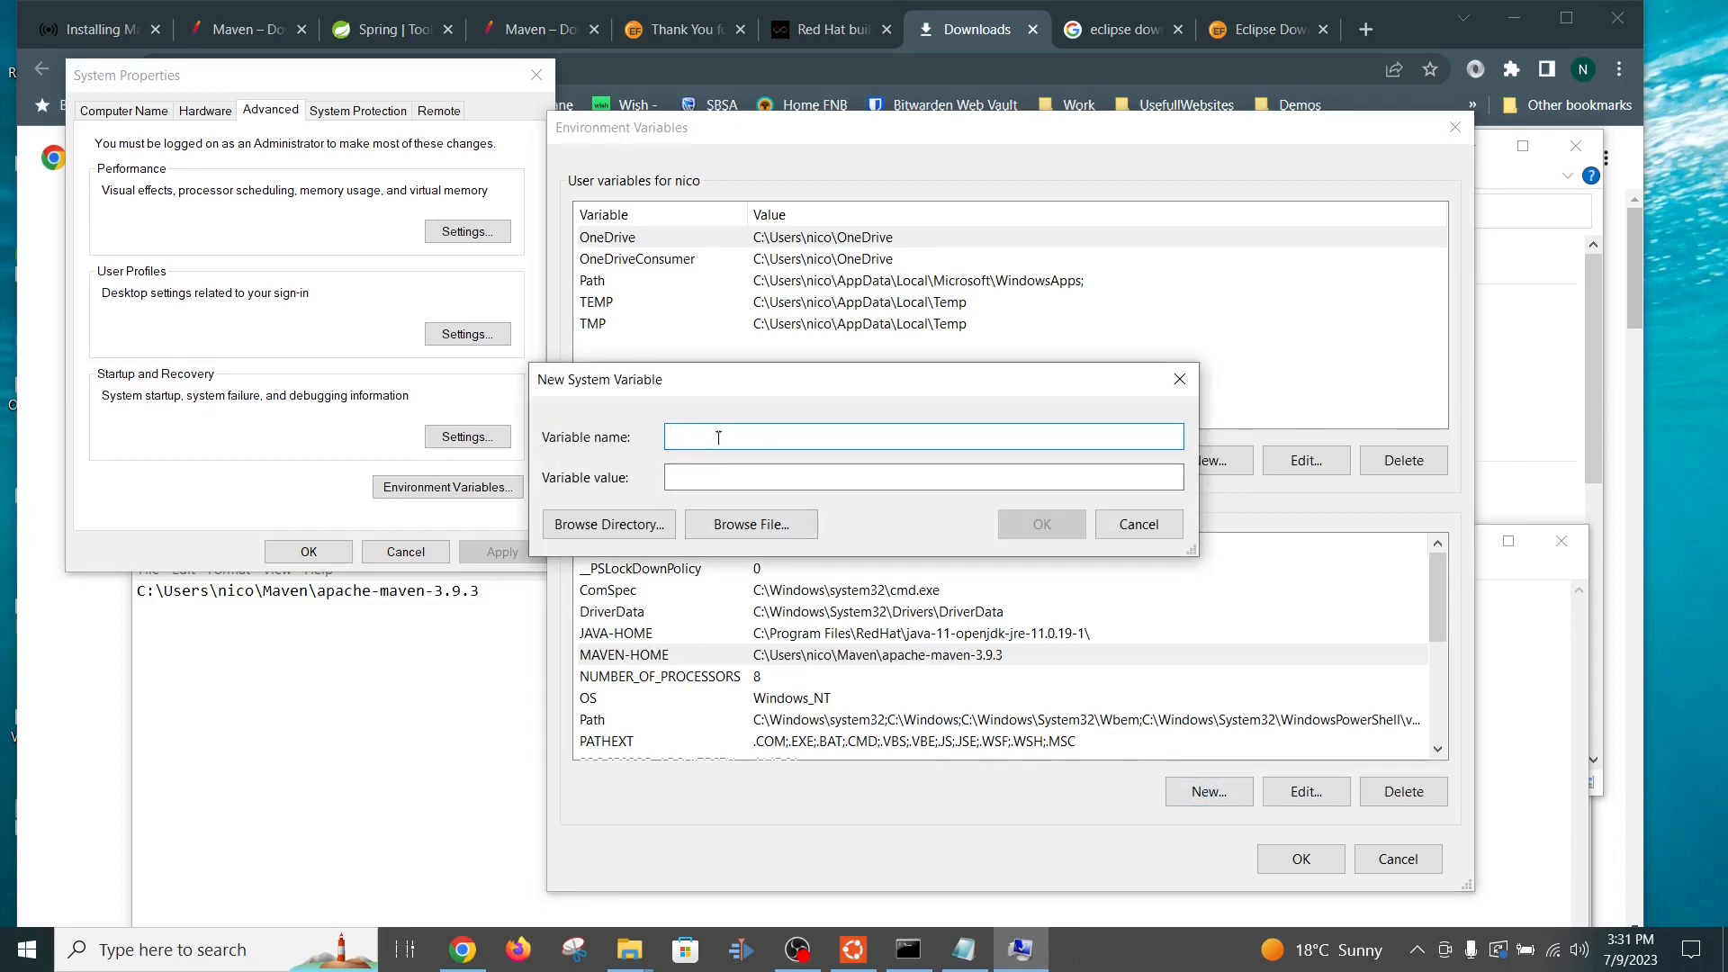
{"action": "left_click", "coordinate": [1148, 534]}
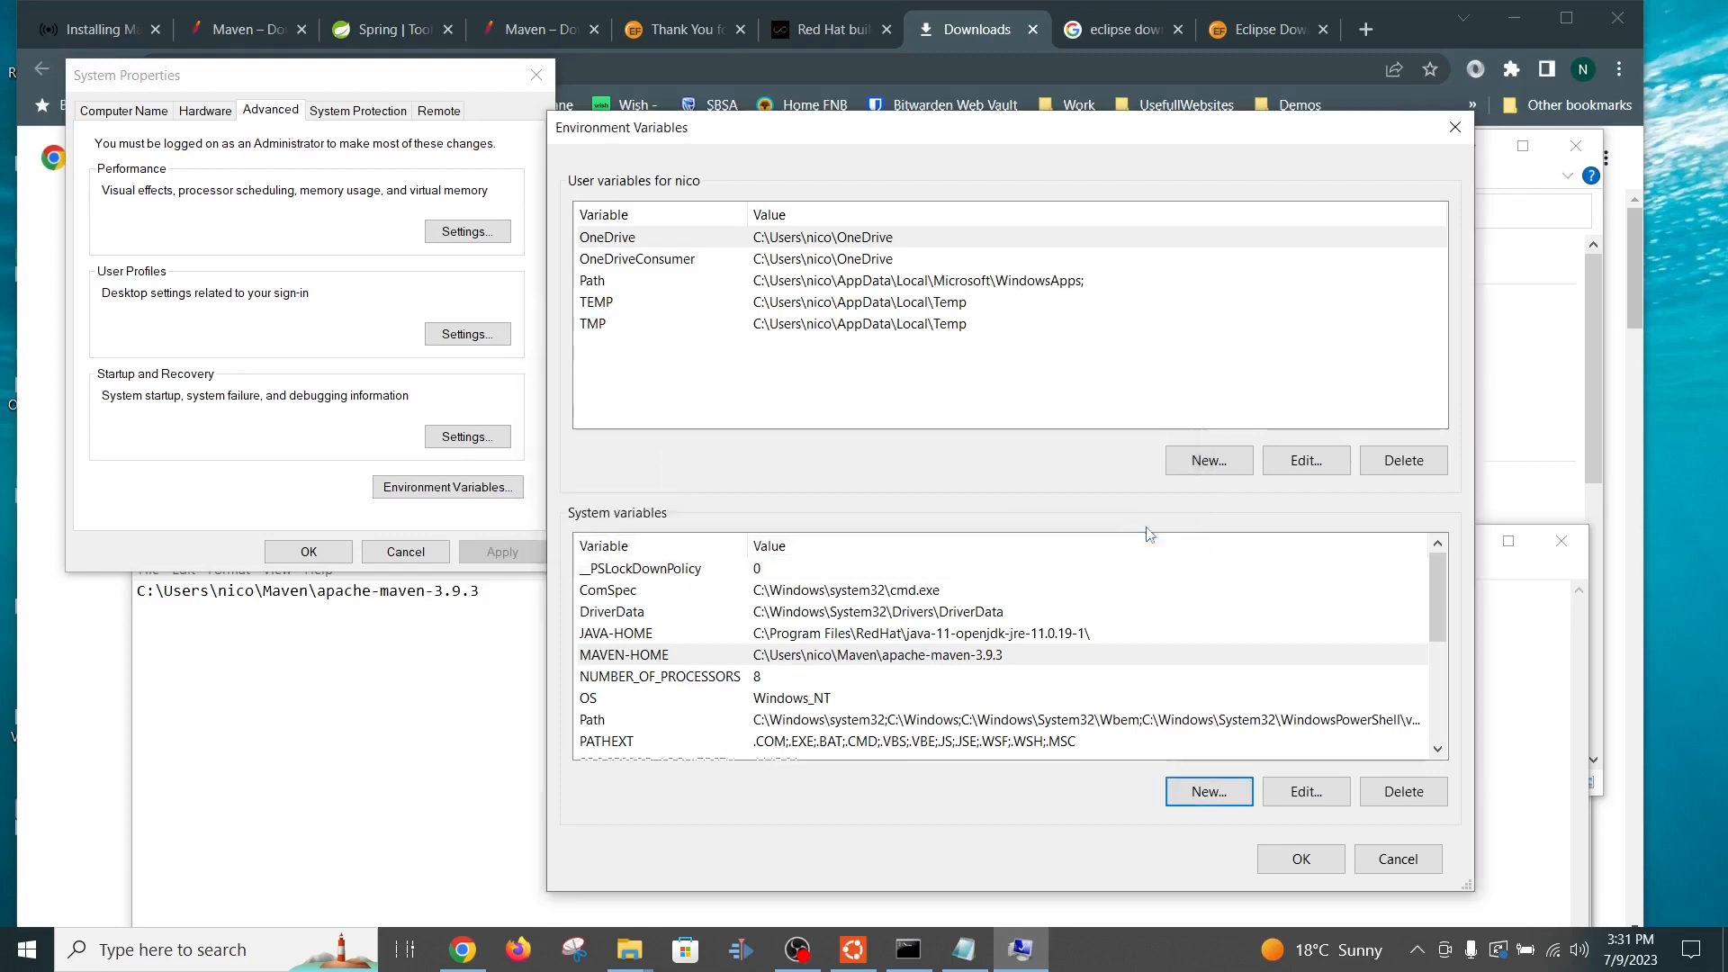
{"action": "left_click", "coordinate": [655, 637]}
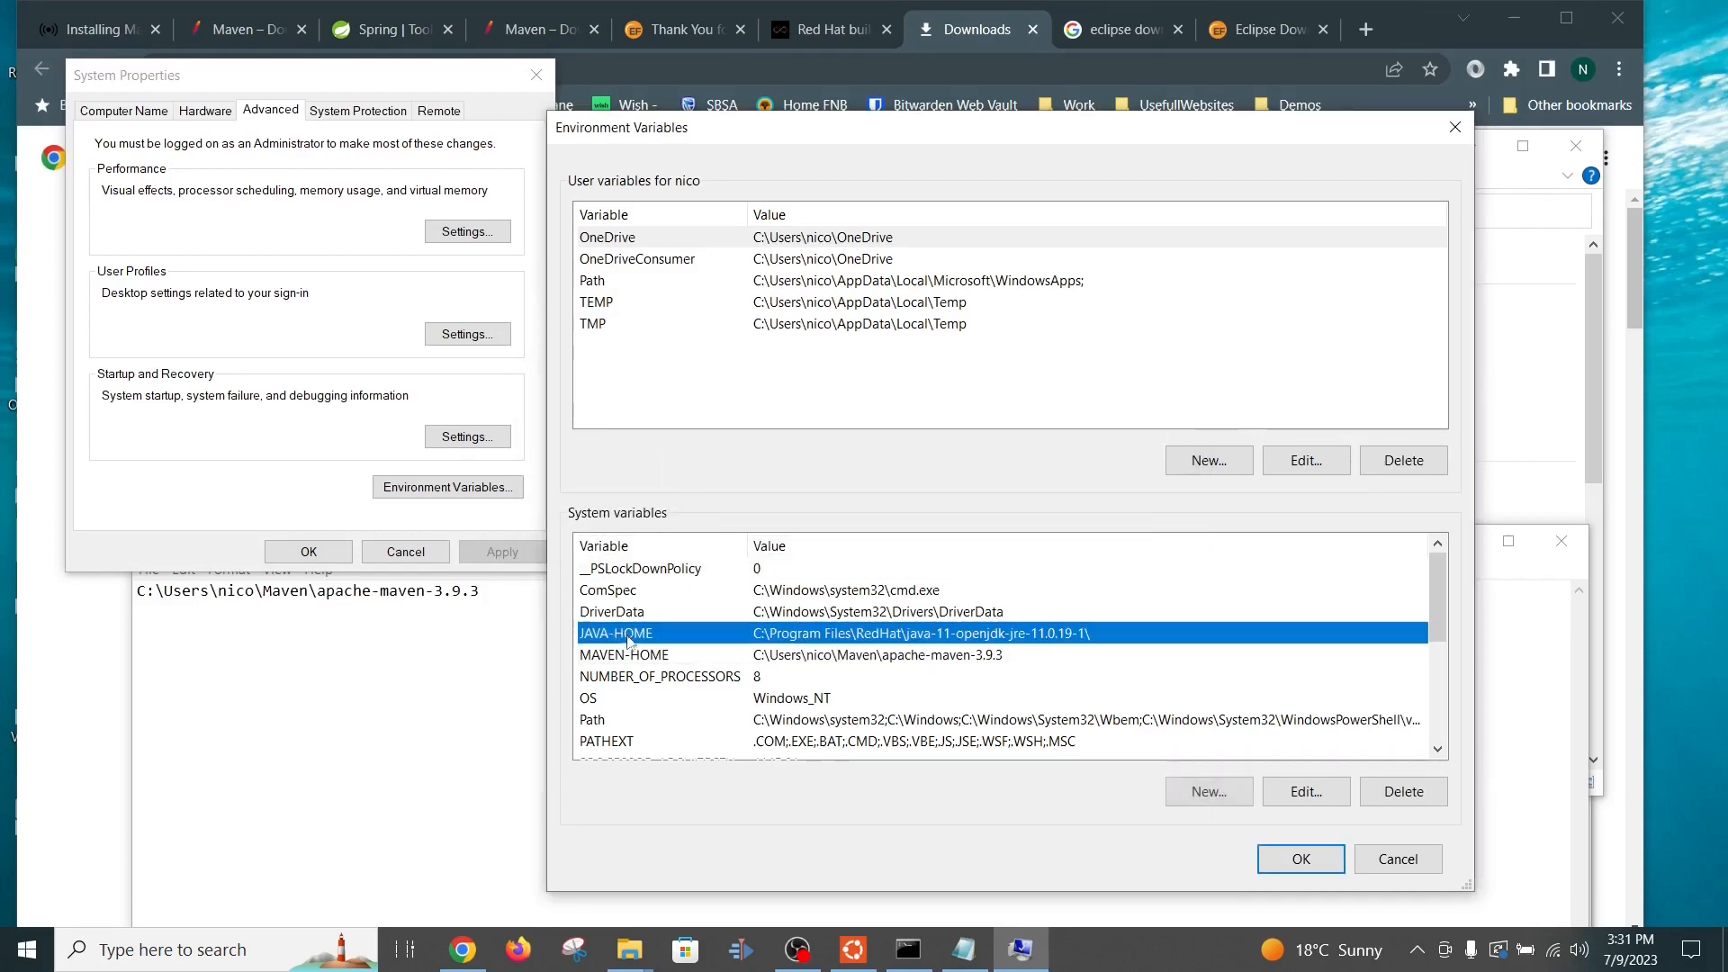
{"action": "left_click", "coordinate": [1305, 792]}
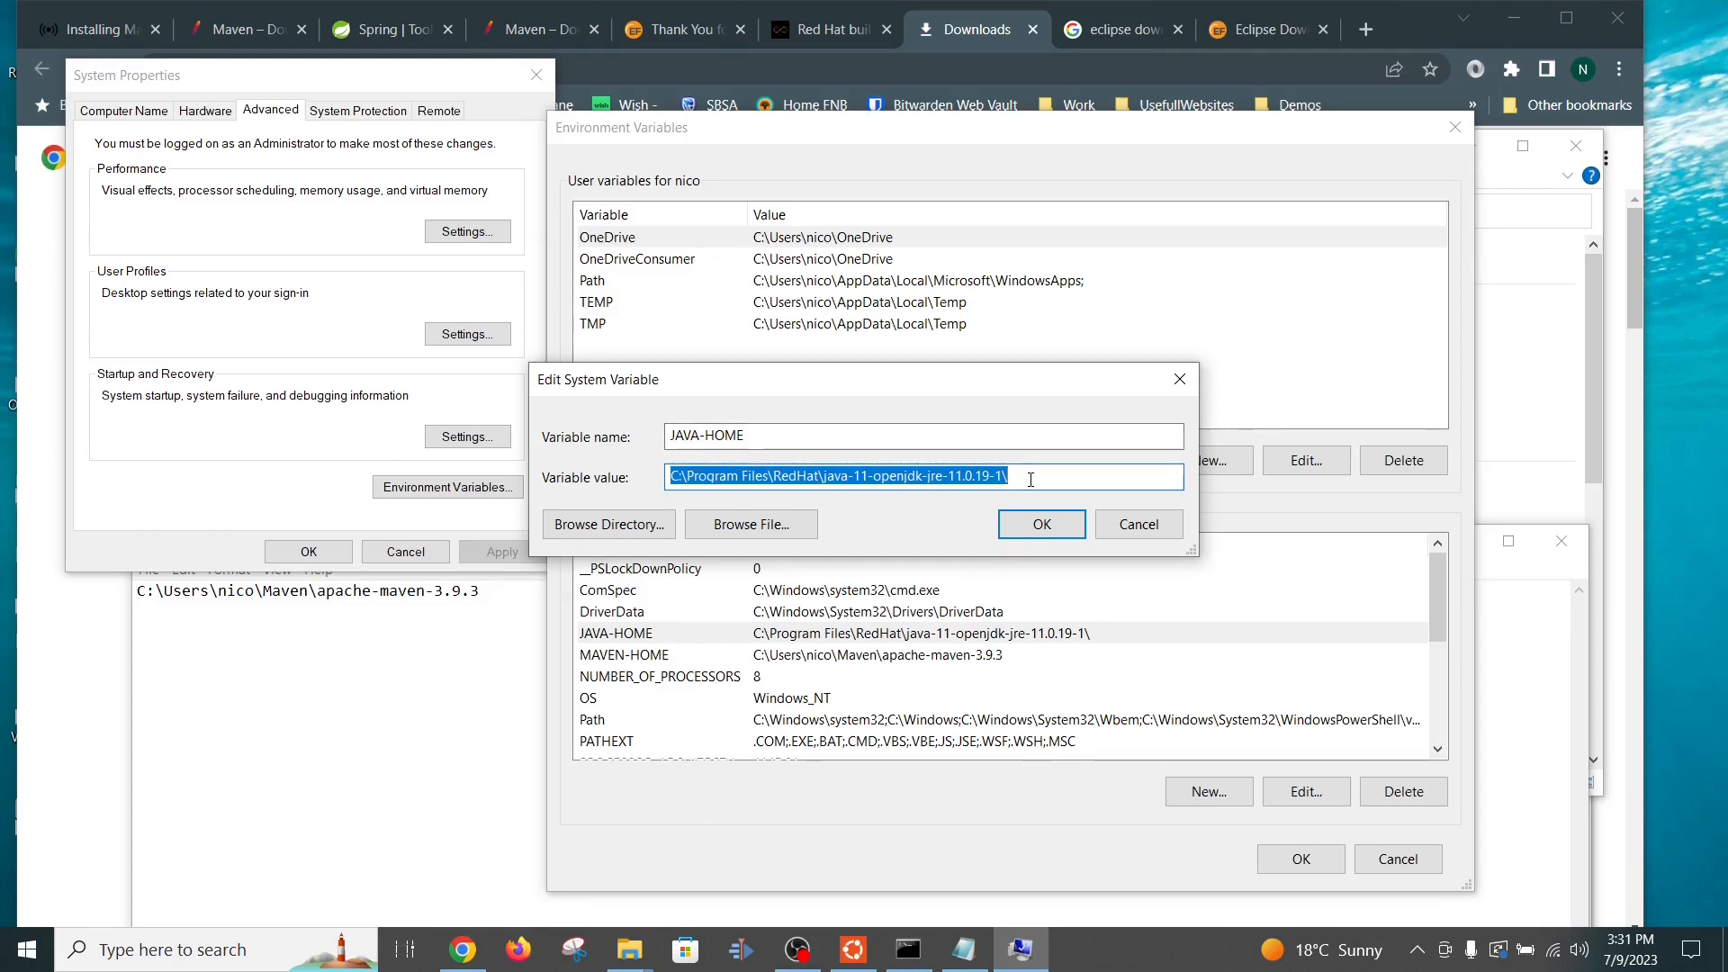
{"action": "left_click", "coordinate": [1040, 531]}
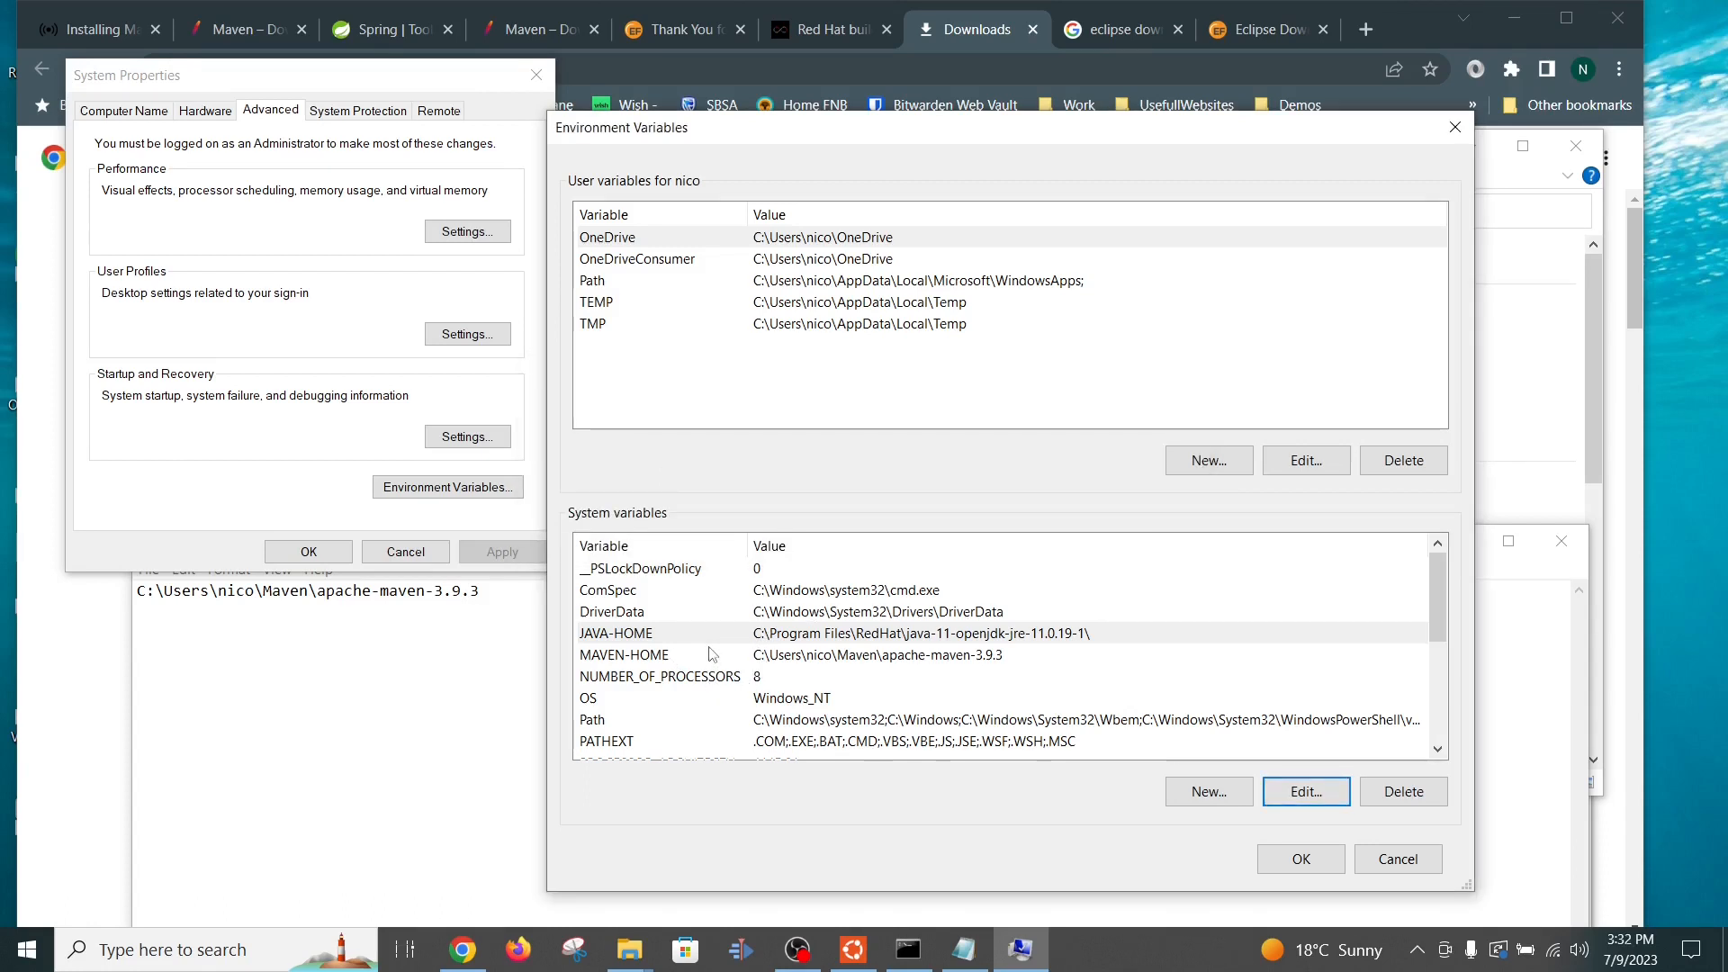
Step: Check the %MAVEN-HOME%\bin entry in the system Path variable, and accept and close all the system settings dialogs
{"action": "scroll", "coordinate": [684, 677], "scroll_direction": "down", "scroll_amount": 1}
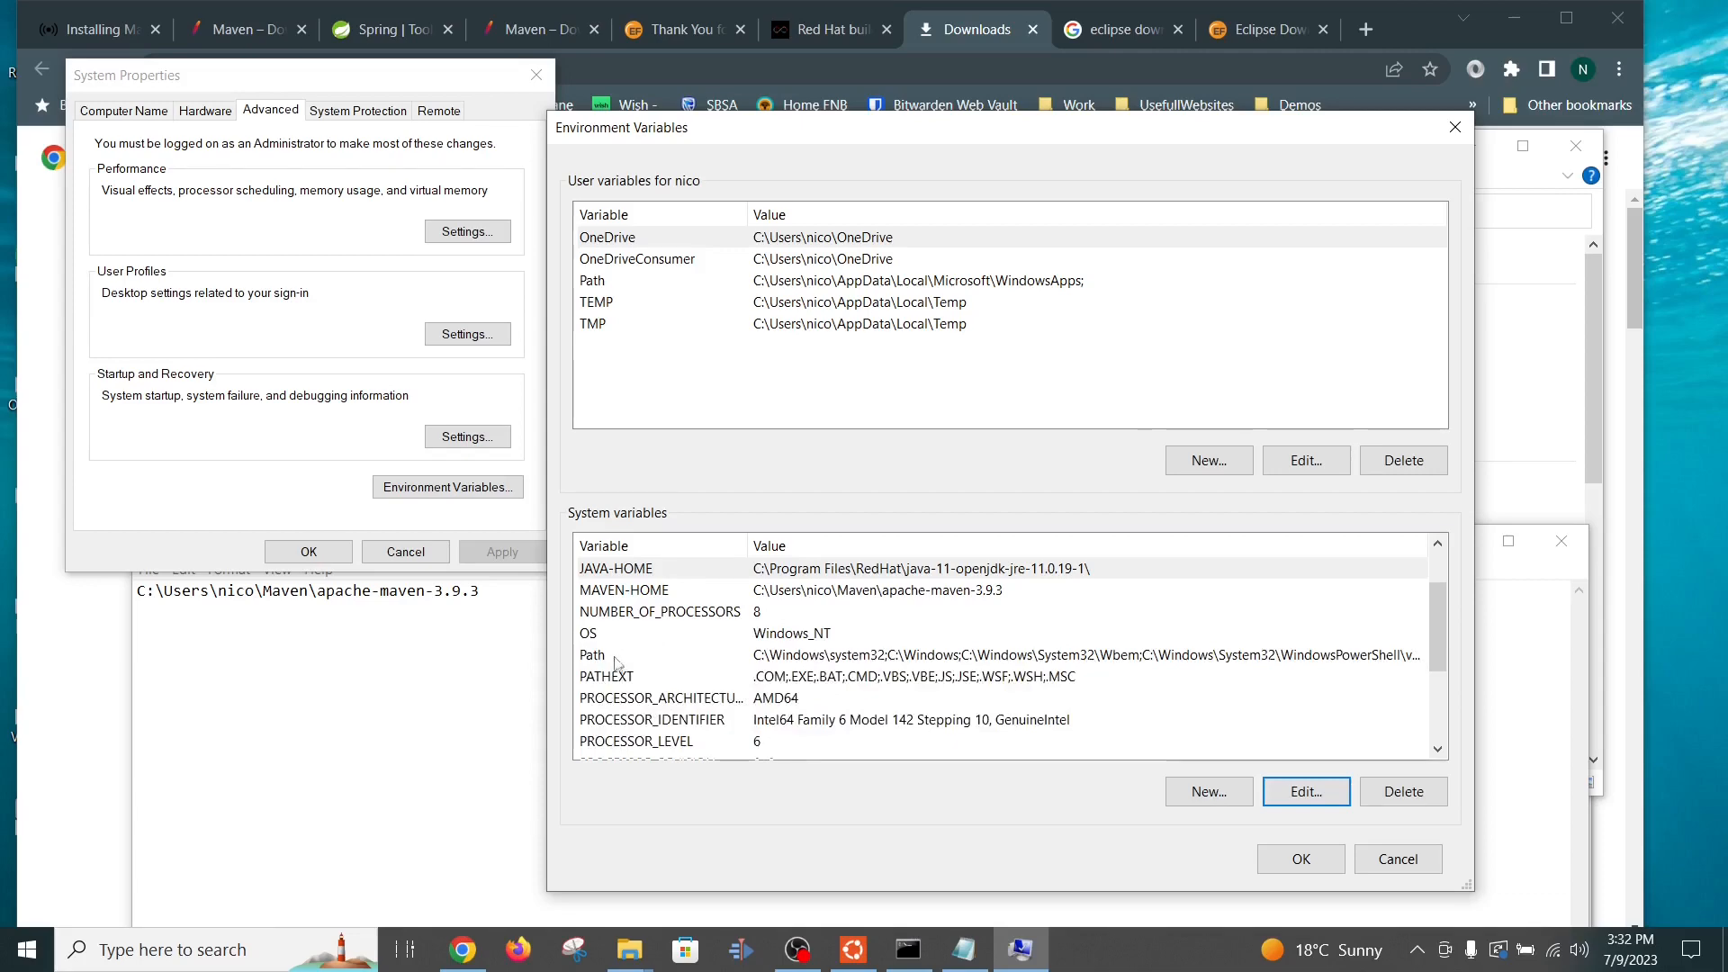
{"action": "double_click", "coordinate": [617, 661]}
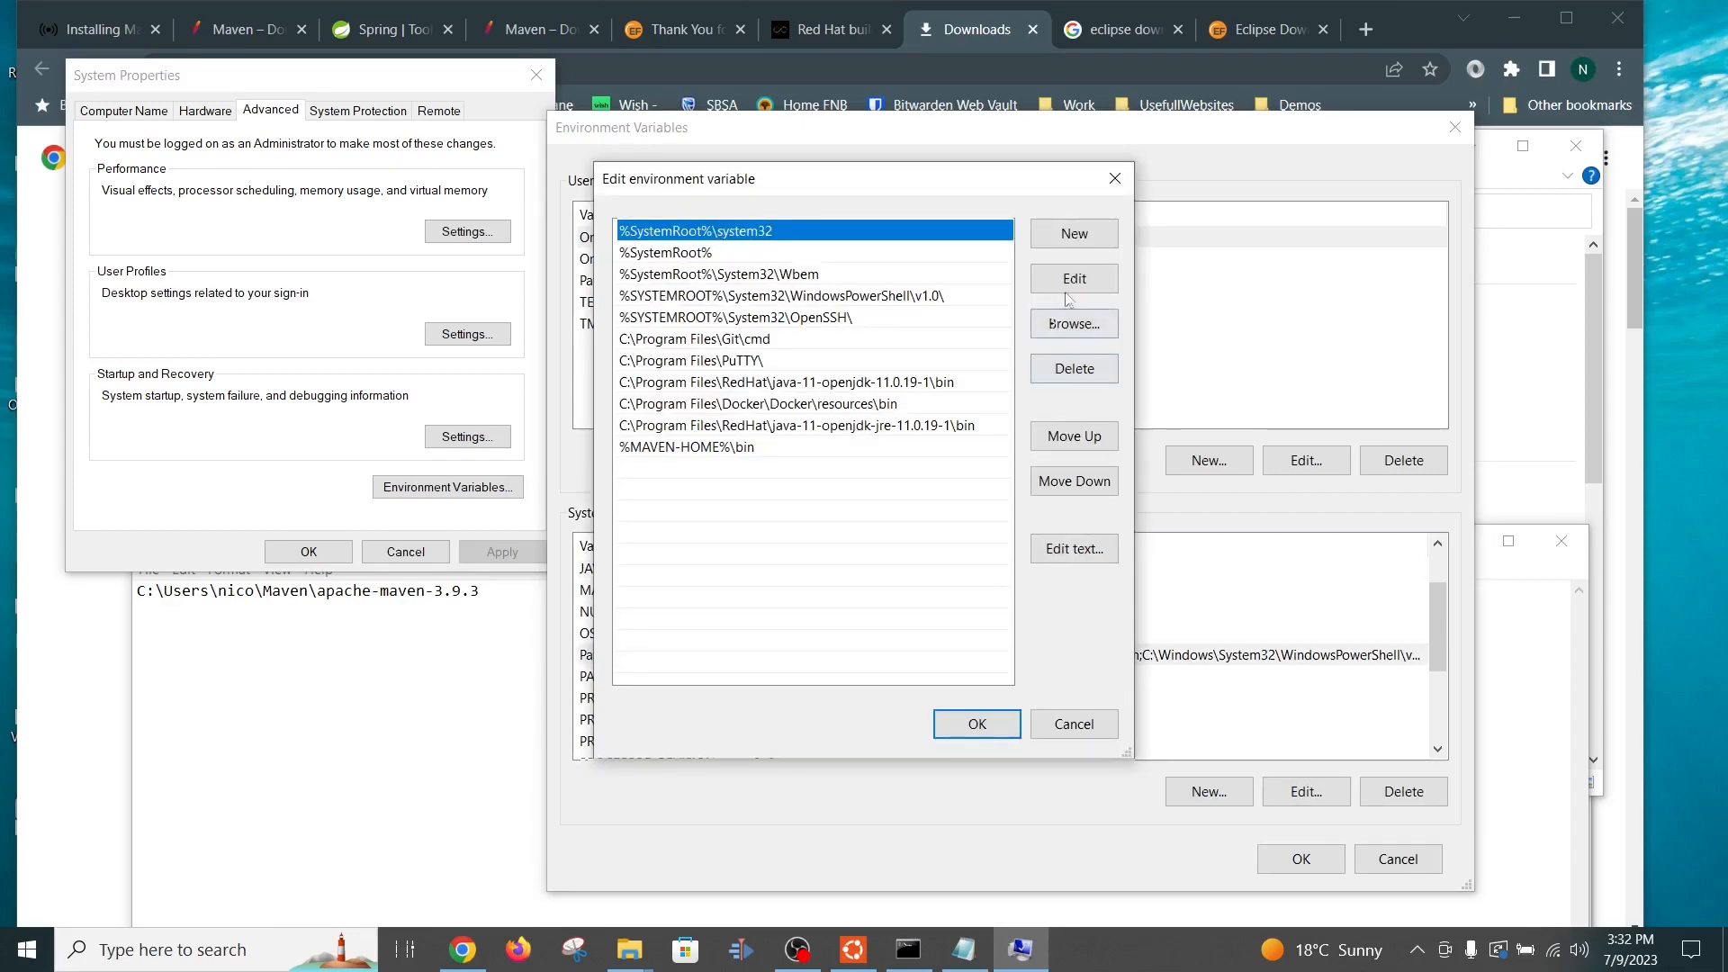
{"action": "left_click", "coordinate": [1089, 240]}
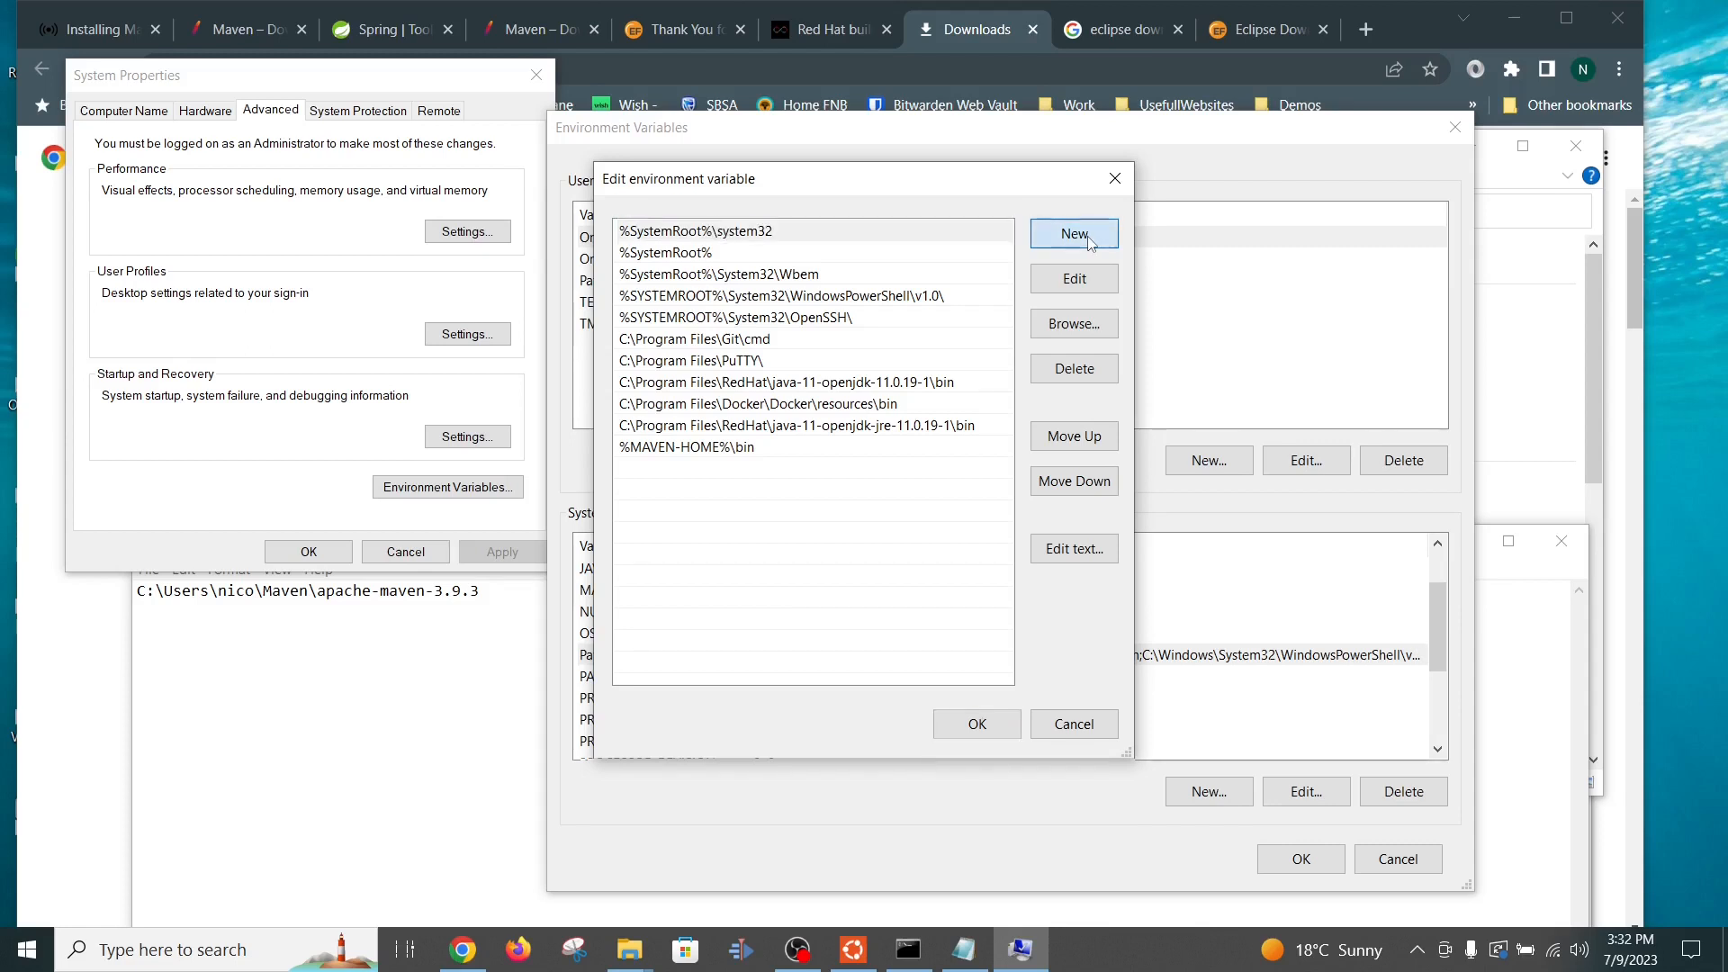
{"action": "left_click", "coordinate": [847, 667]}
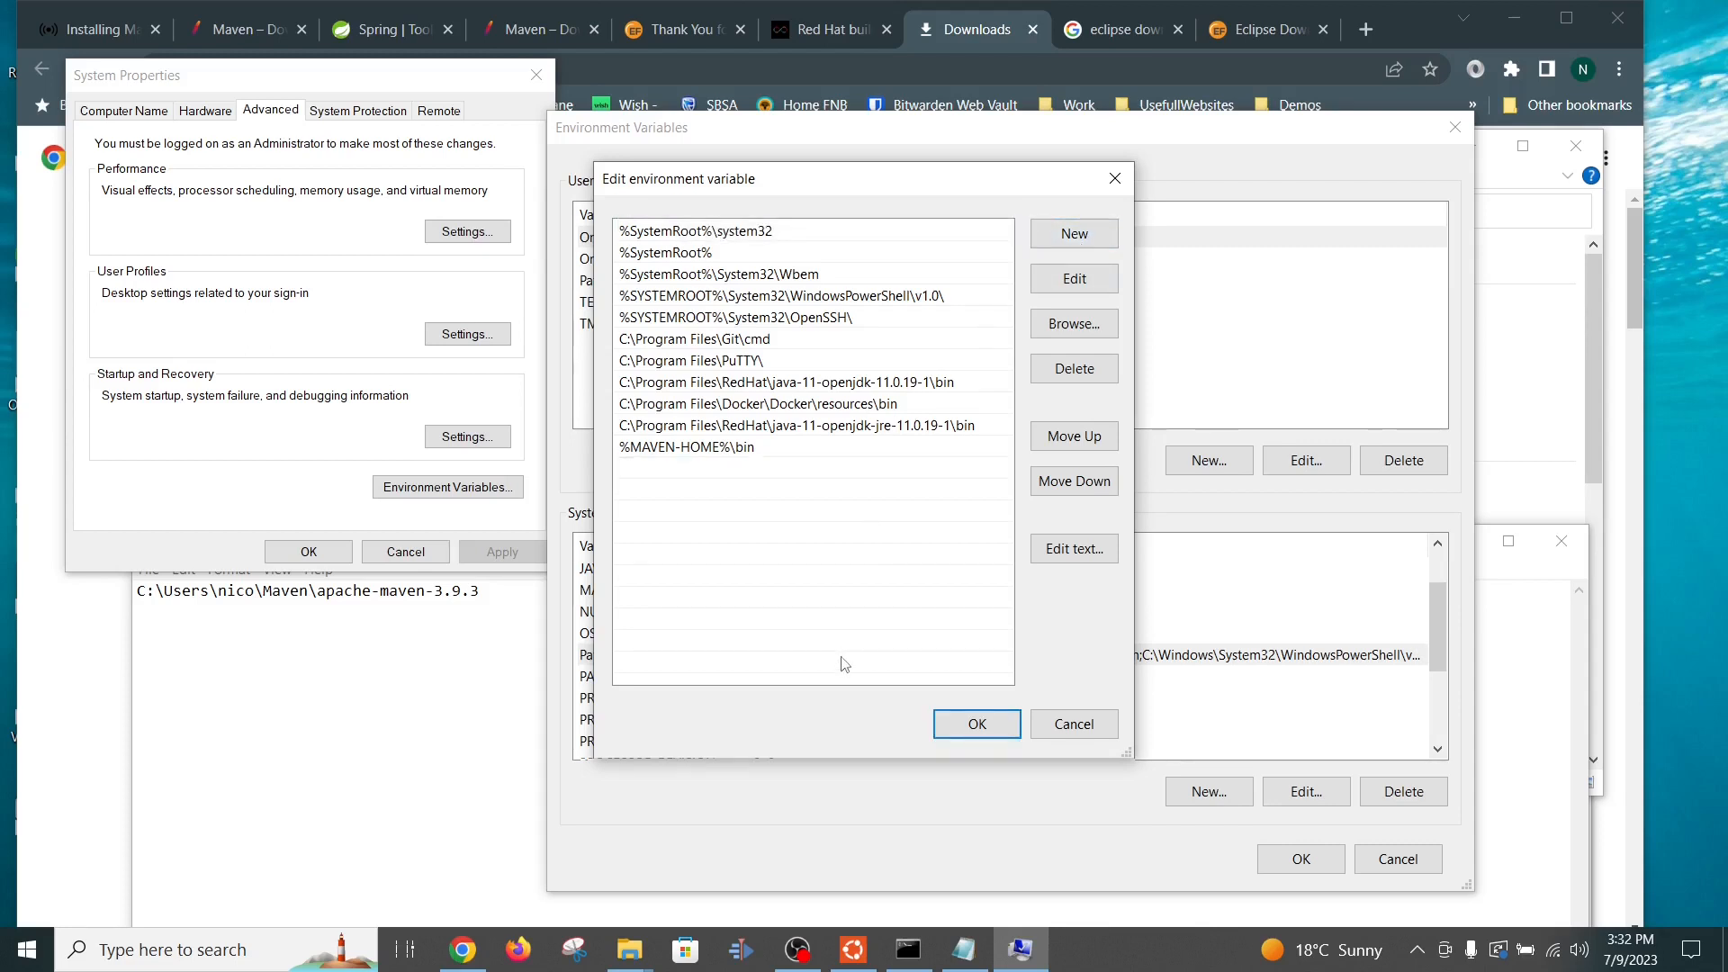
{"action": "left_click", "coordinate": [868, 450]}
{"action": "left_click", "coordinate": [902, 450]}
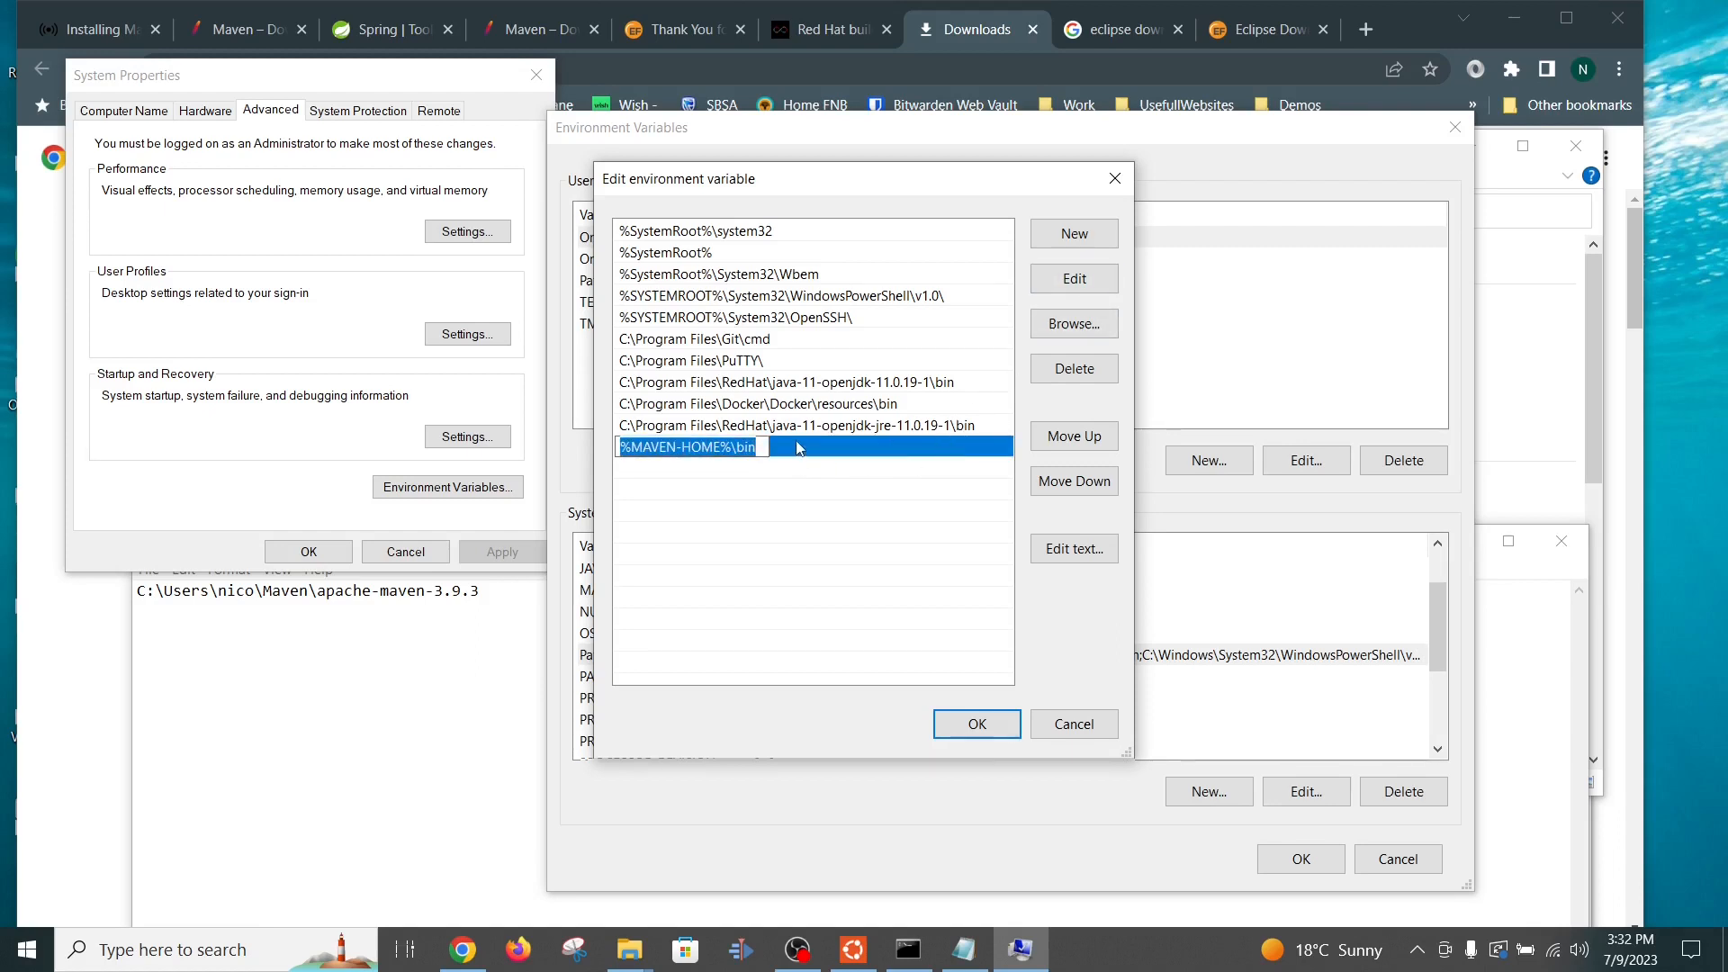
{"action": "left_click", "coordinate": [794, 448]}
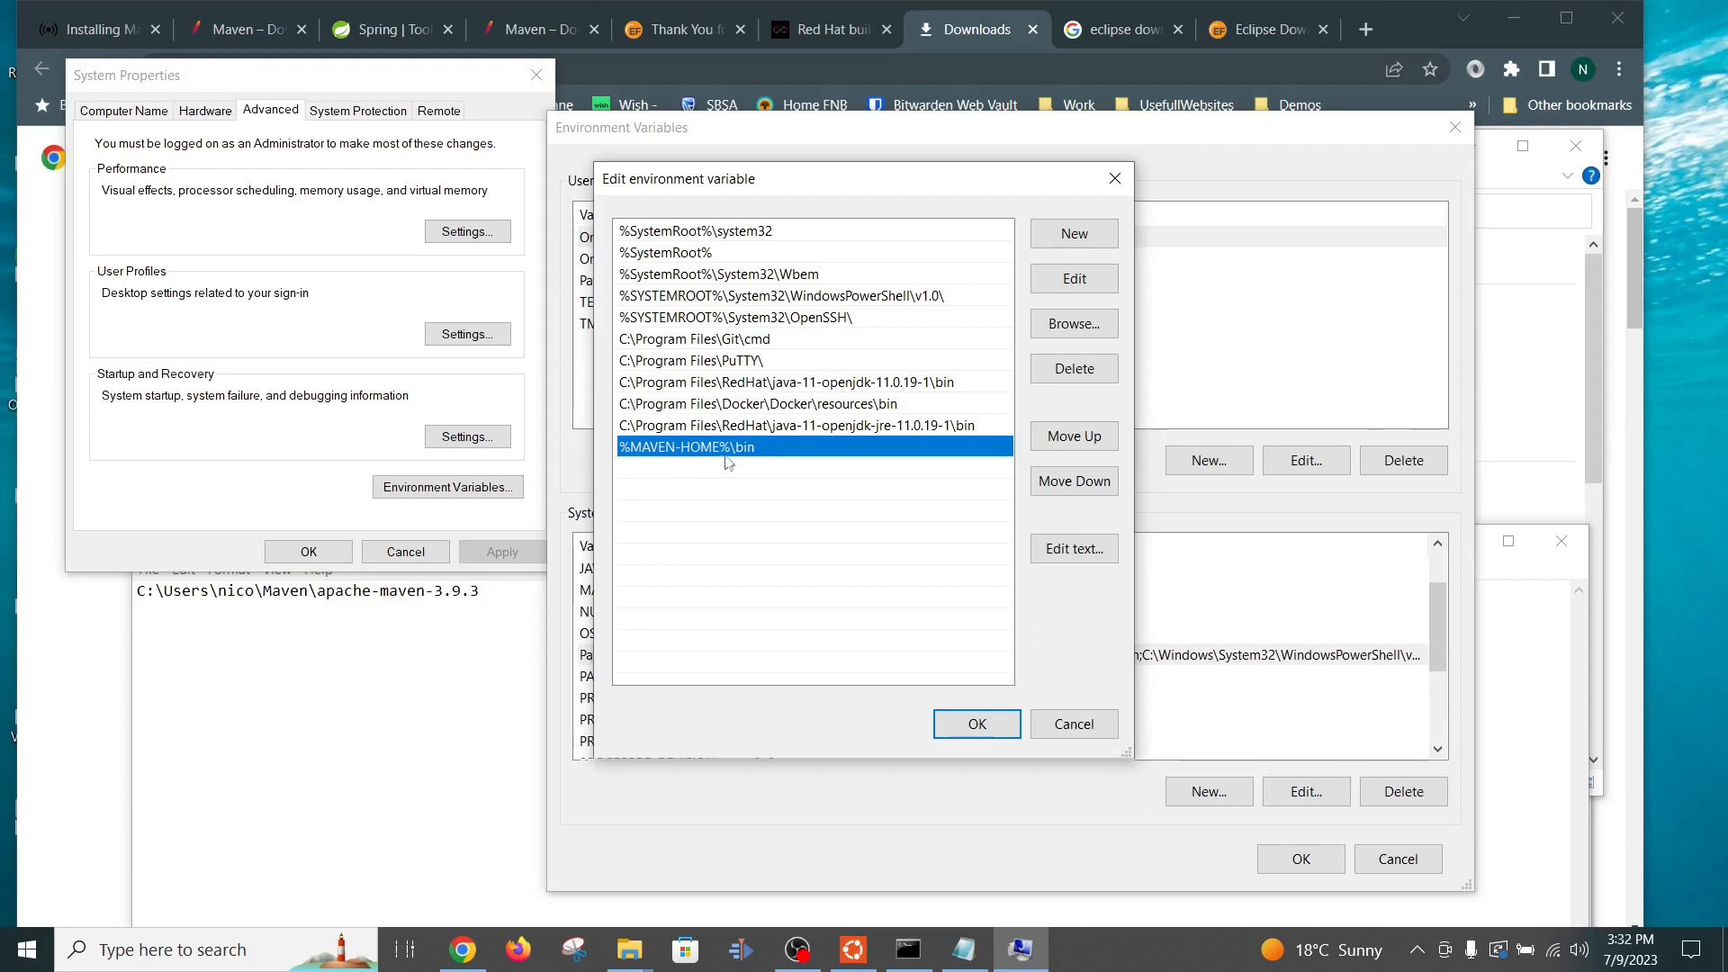
{"action": "left_click", "coordinate": [763, 493]}
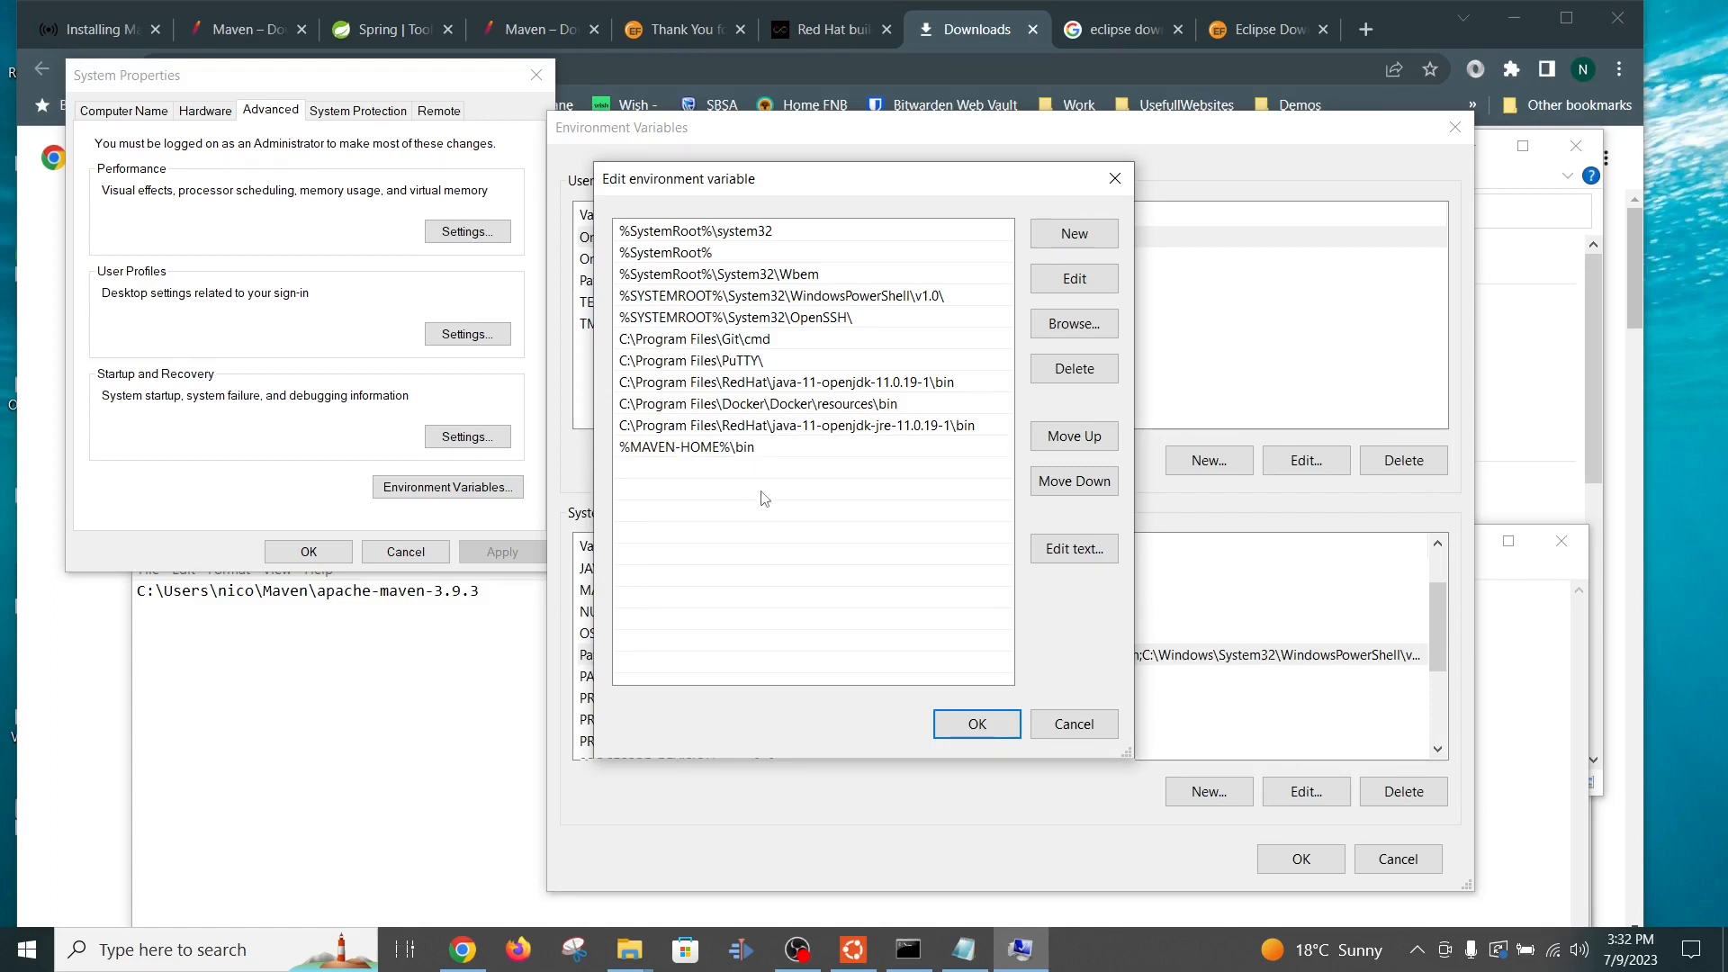
{"action": "left_click", "coordinate": [977, 723]}
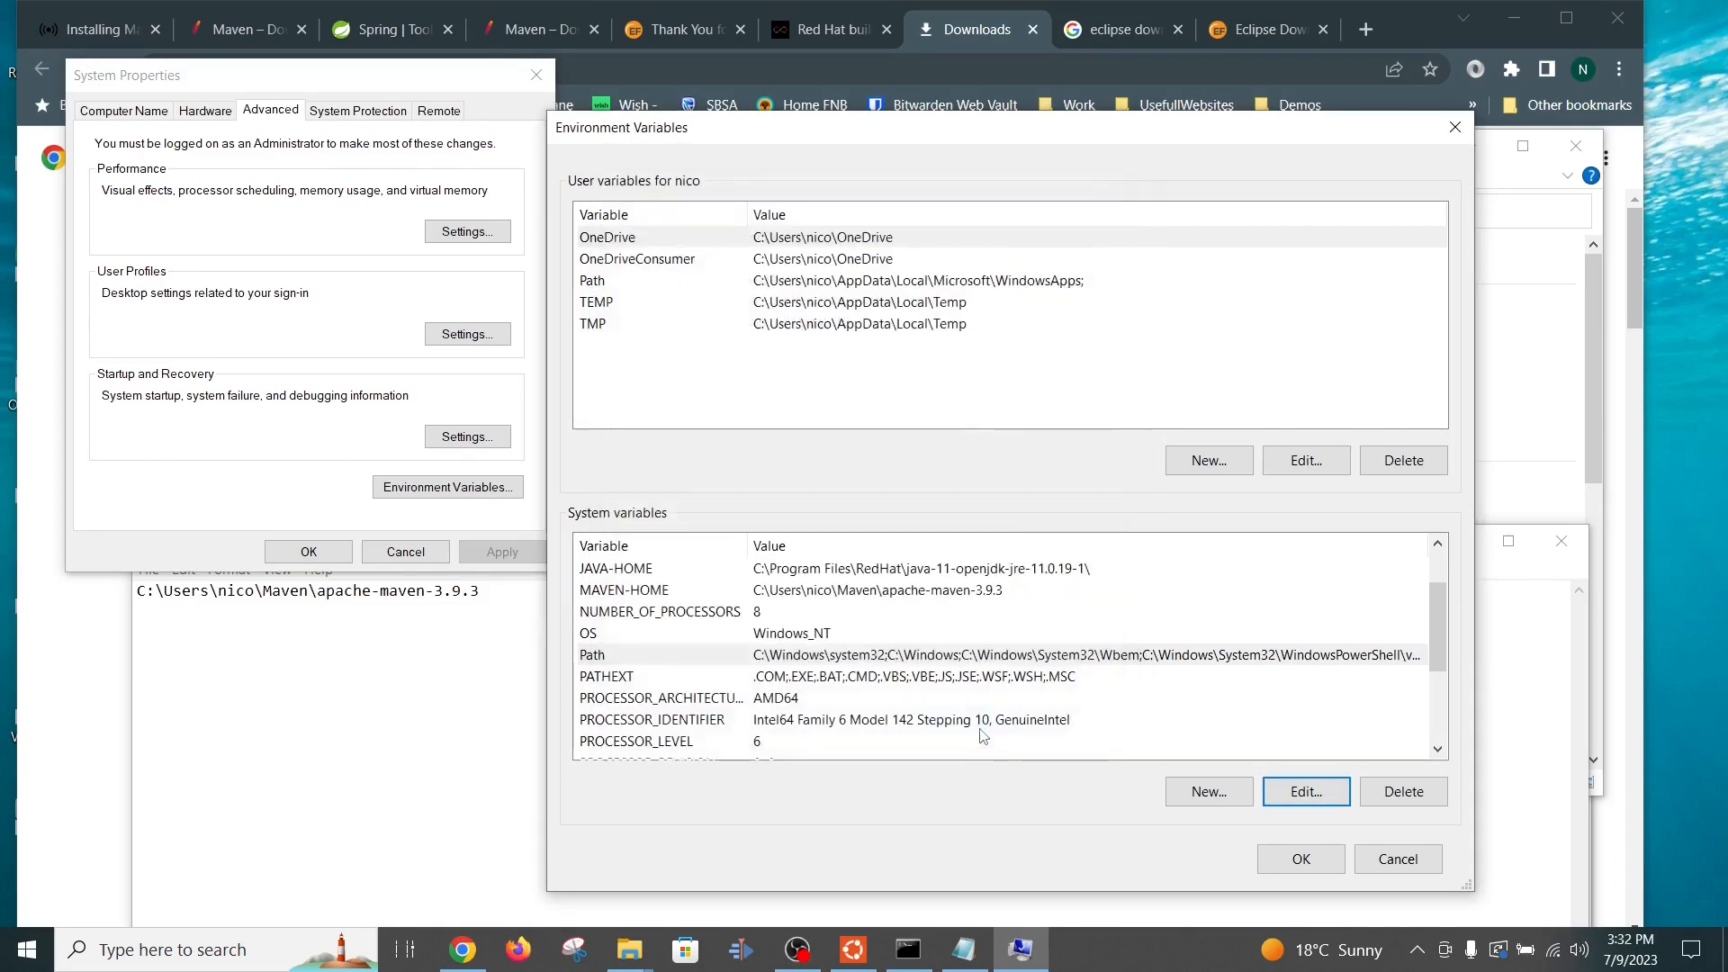
{"action": "left_click", "coordinate": [1301, 860]}
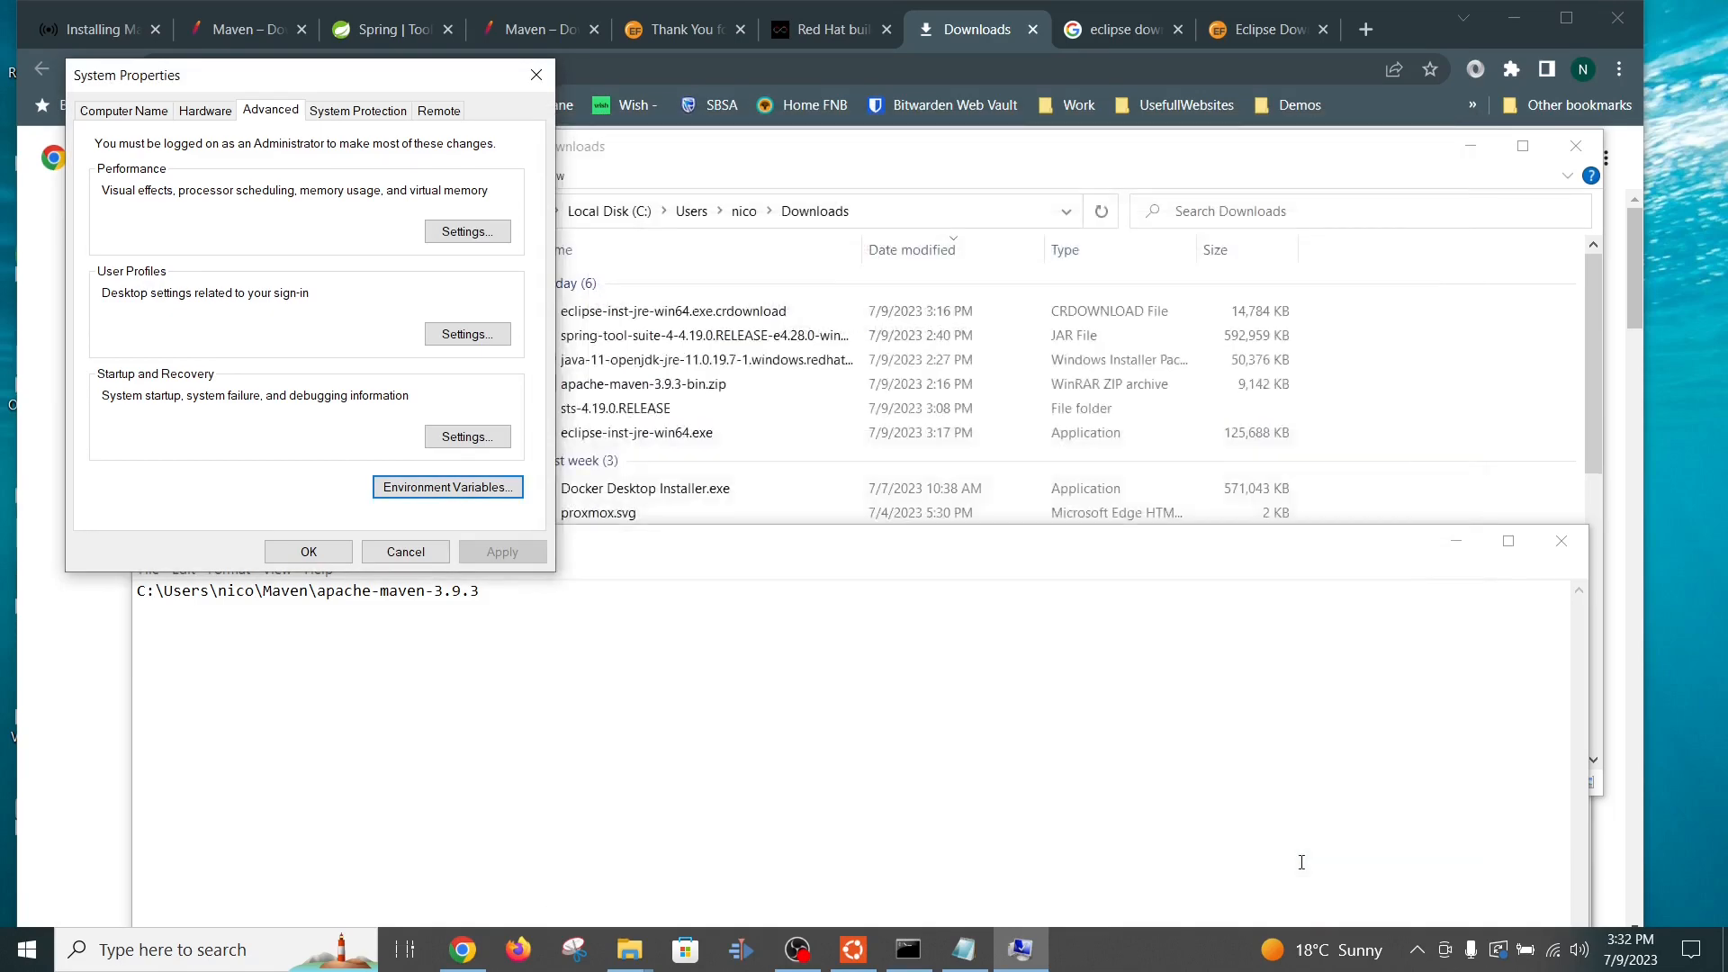
{"action": "left_click", "coordinate": [309, 552]}
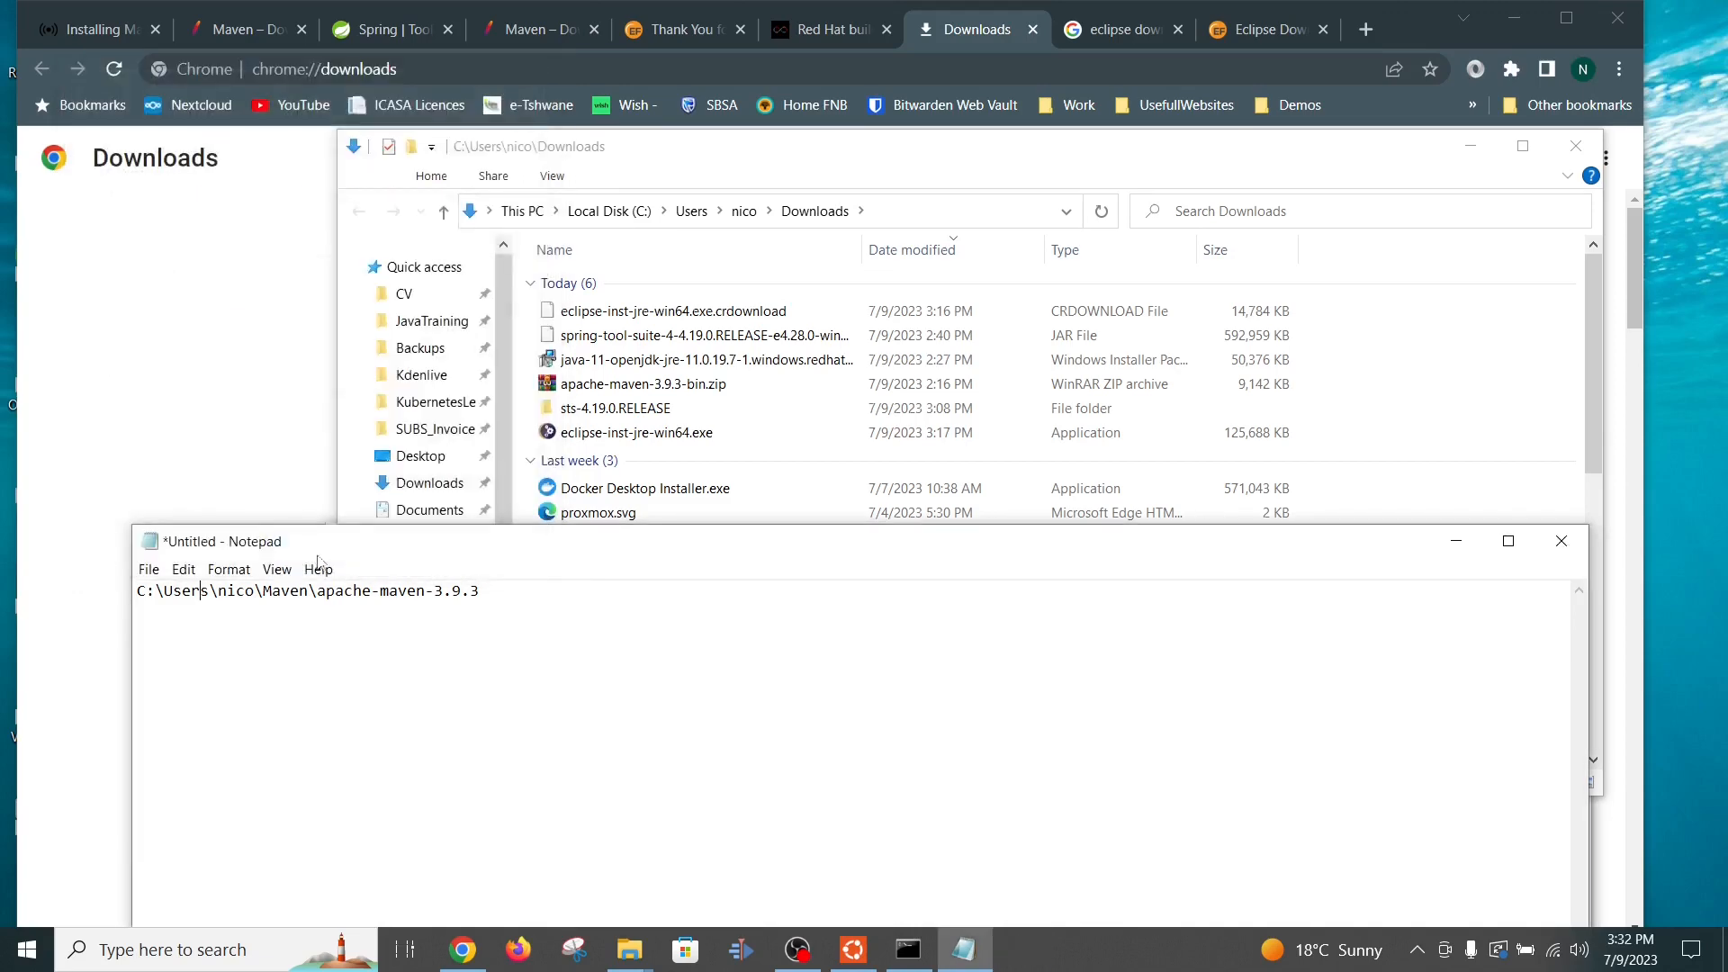
Step: Search Windows for "command", open a Command Prompt and run mvn -version to check the Maven installation
{"action": "left_click", "coordinate": [908, 950]}
{"action": "left_click", "coordinate": [908, 949]}
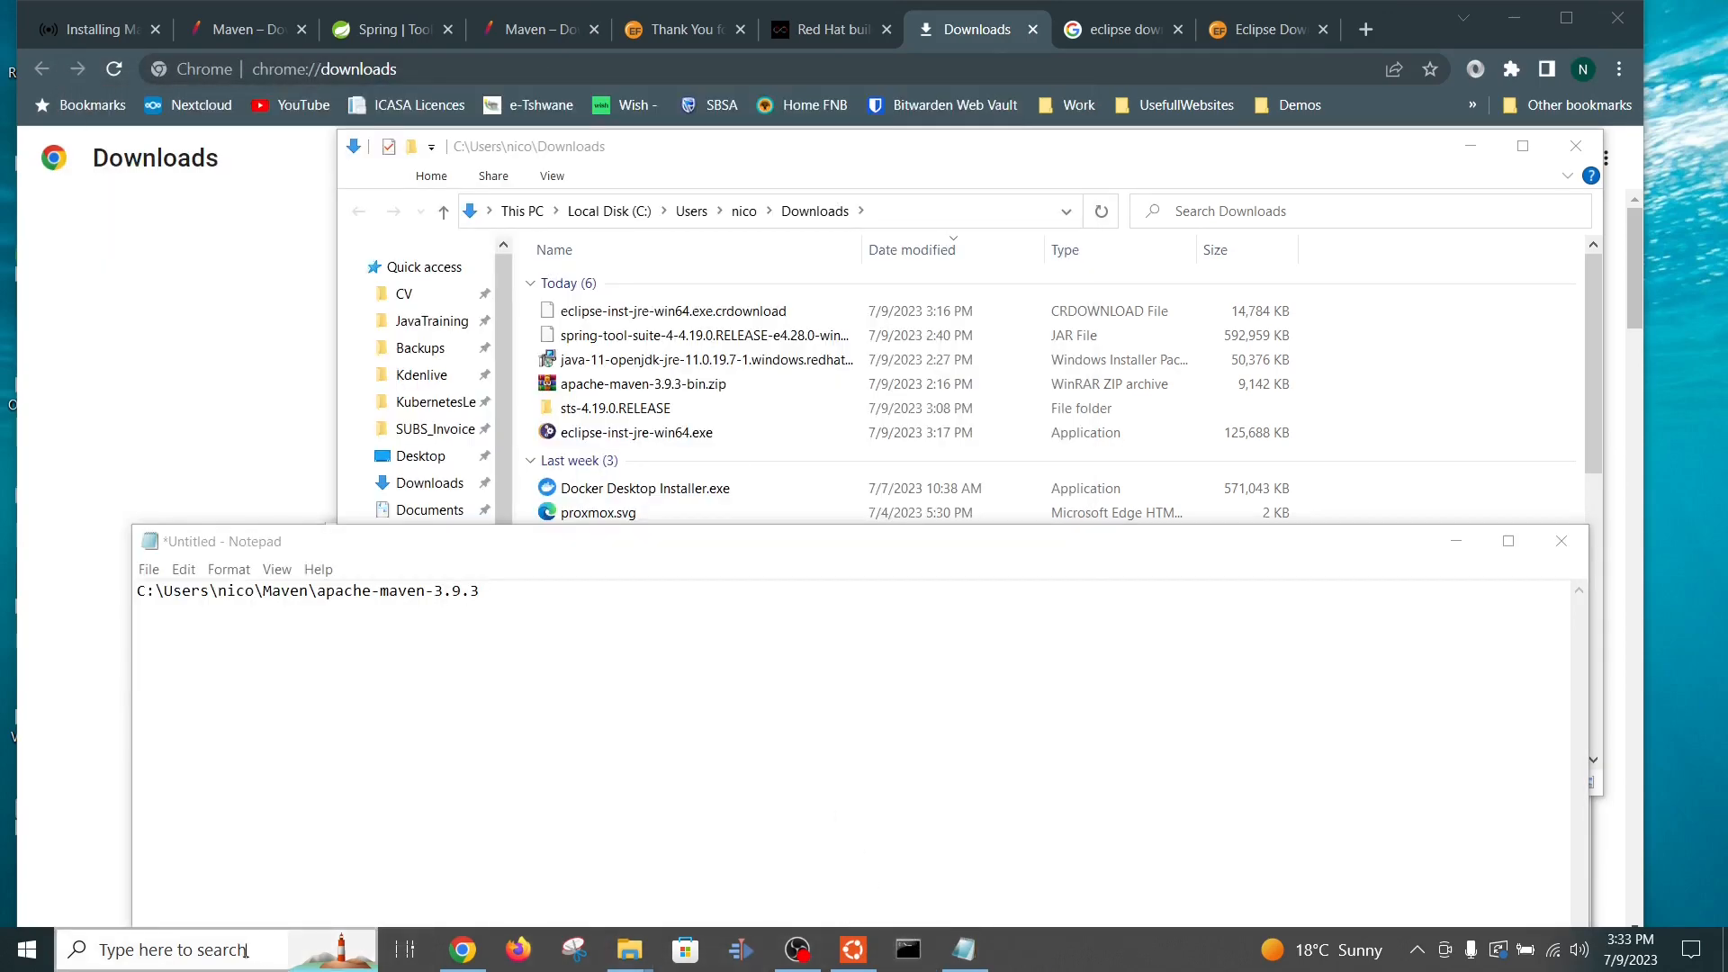
{"action": "left_click", "coordinate": [203, 947]}
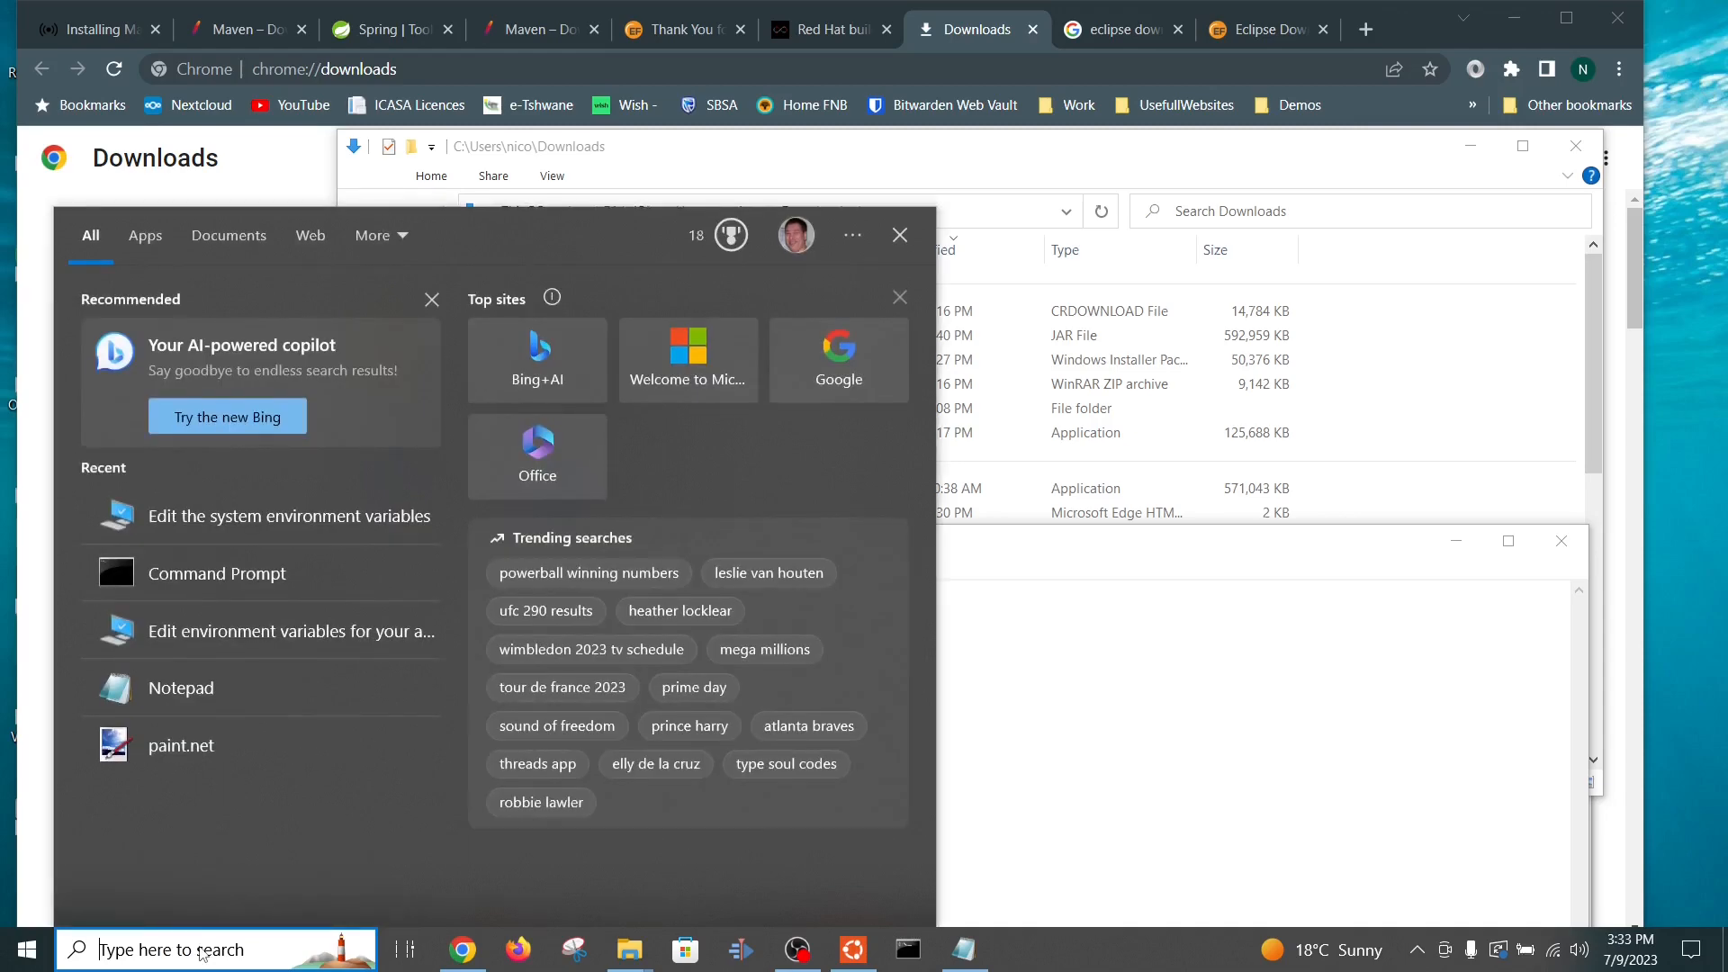
{"action": "type", "text": "command"}
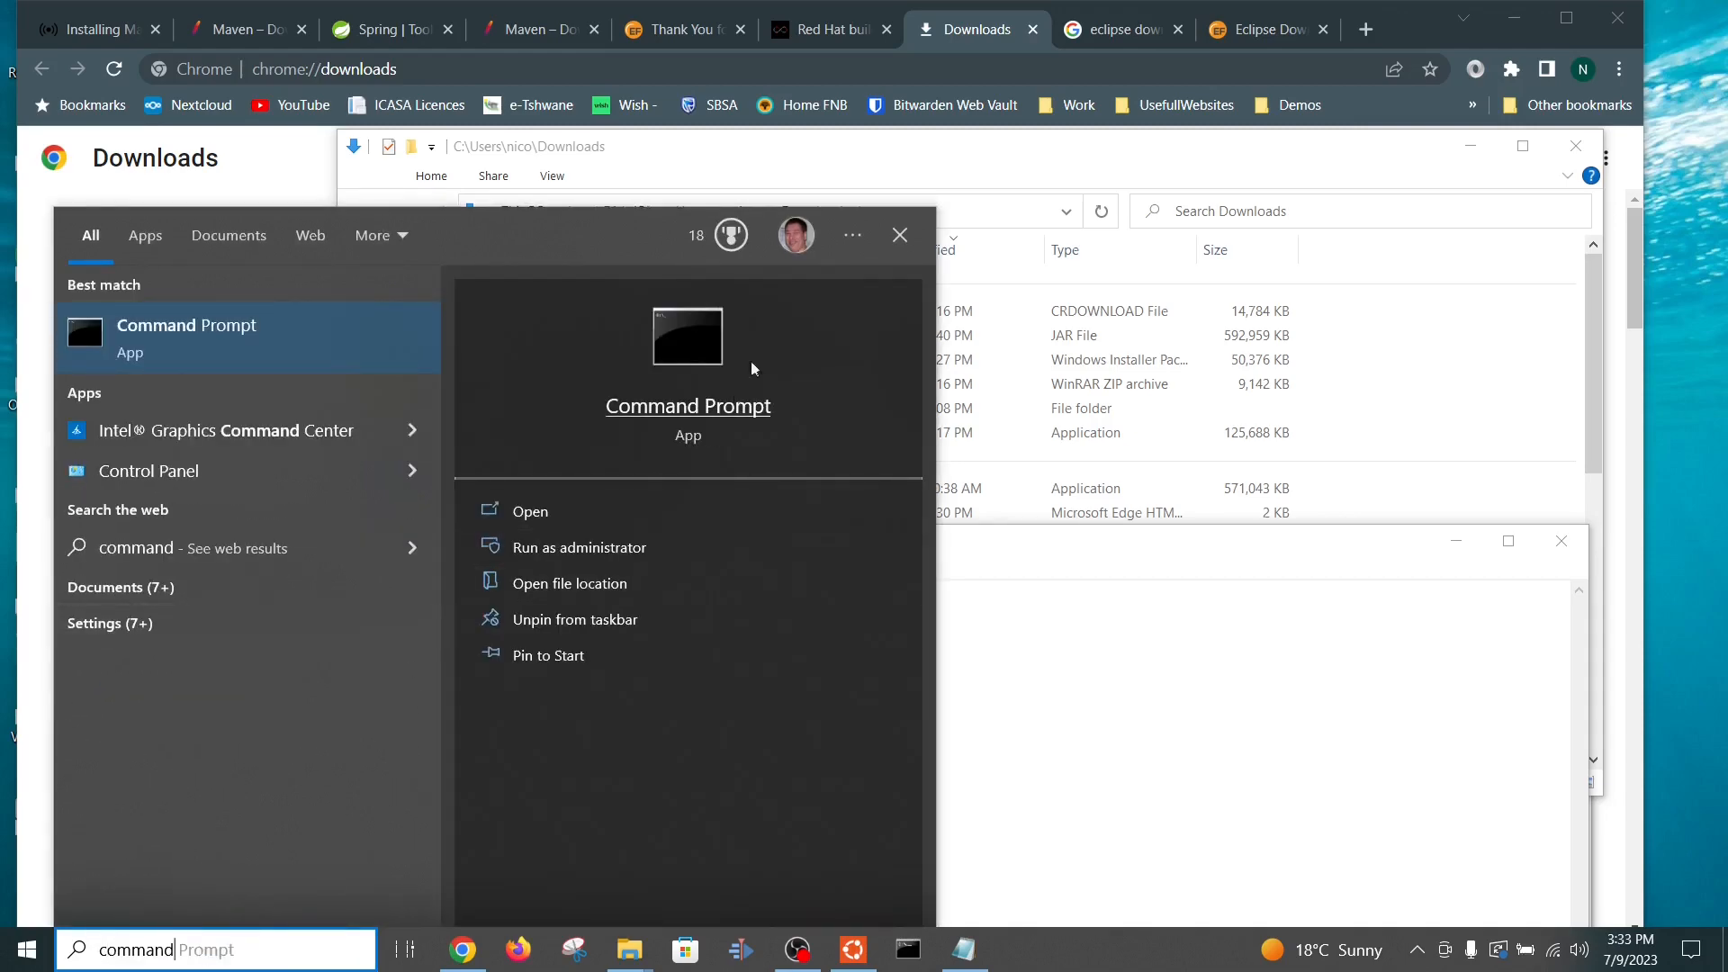
{"action": "left_click", "coordinate": [648, 337]}
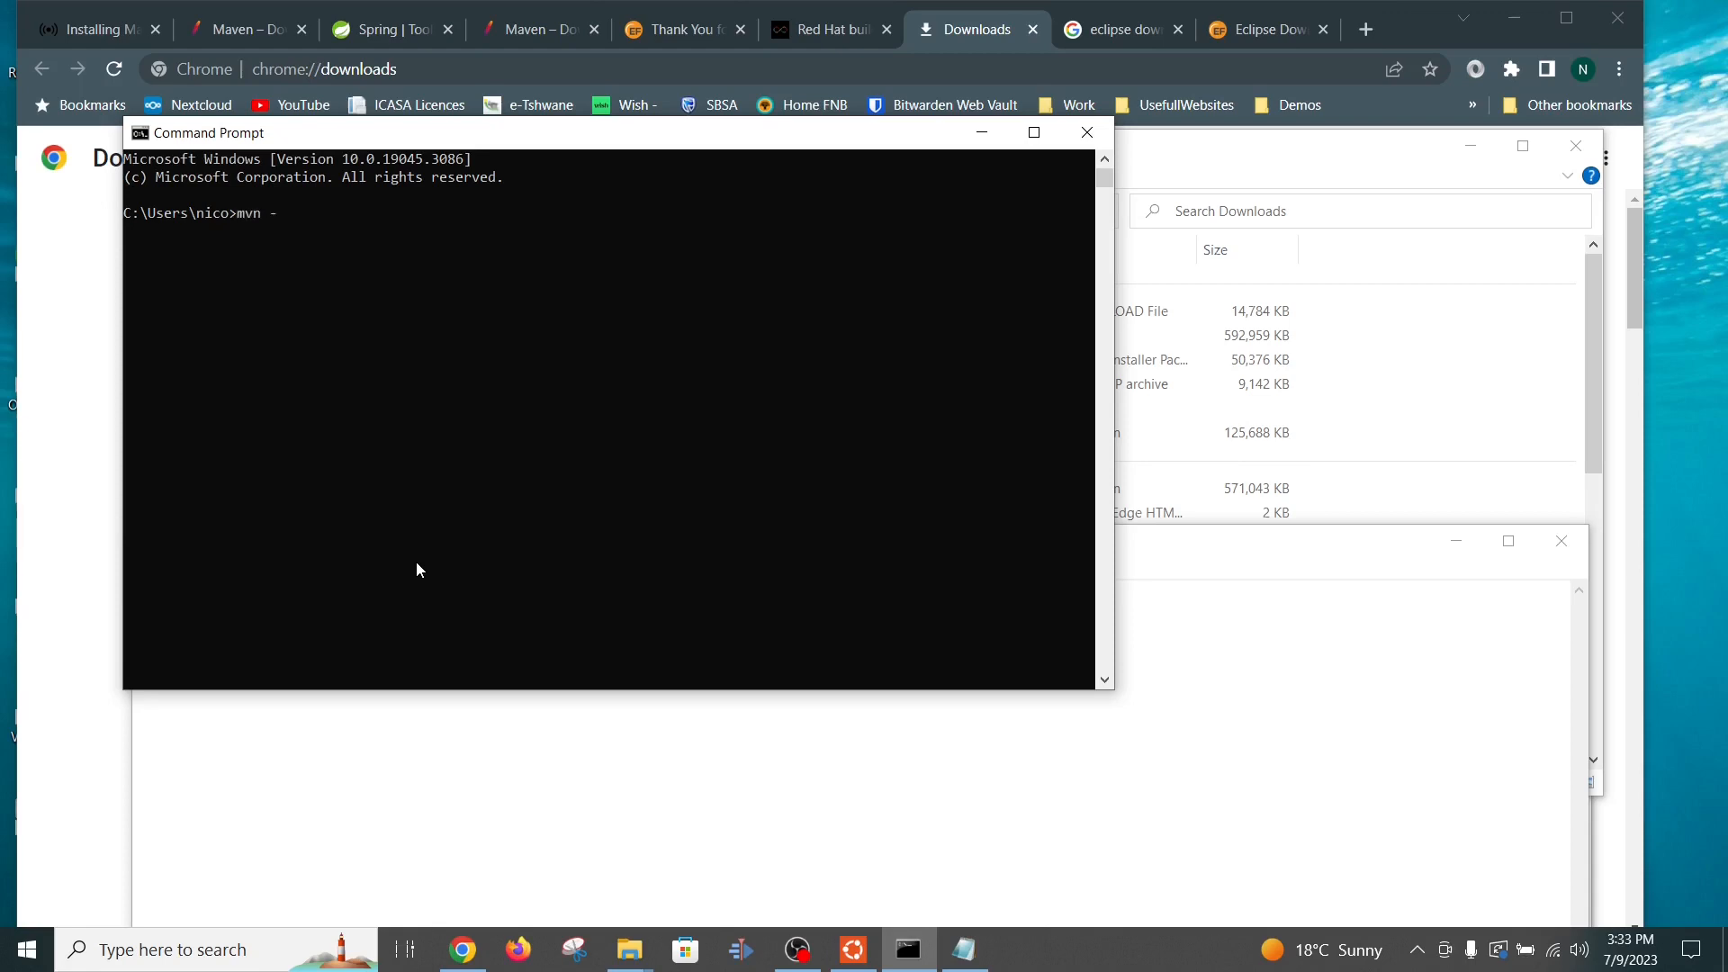
{"action": "type", "text": "mvn -version"}
{"action": "key", "text": "Return"}
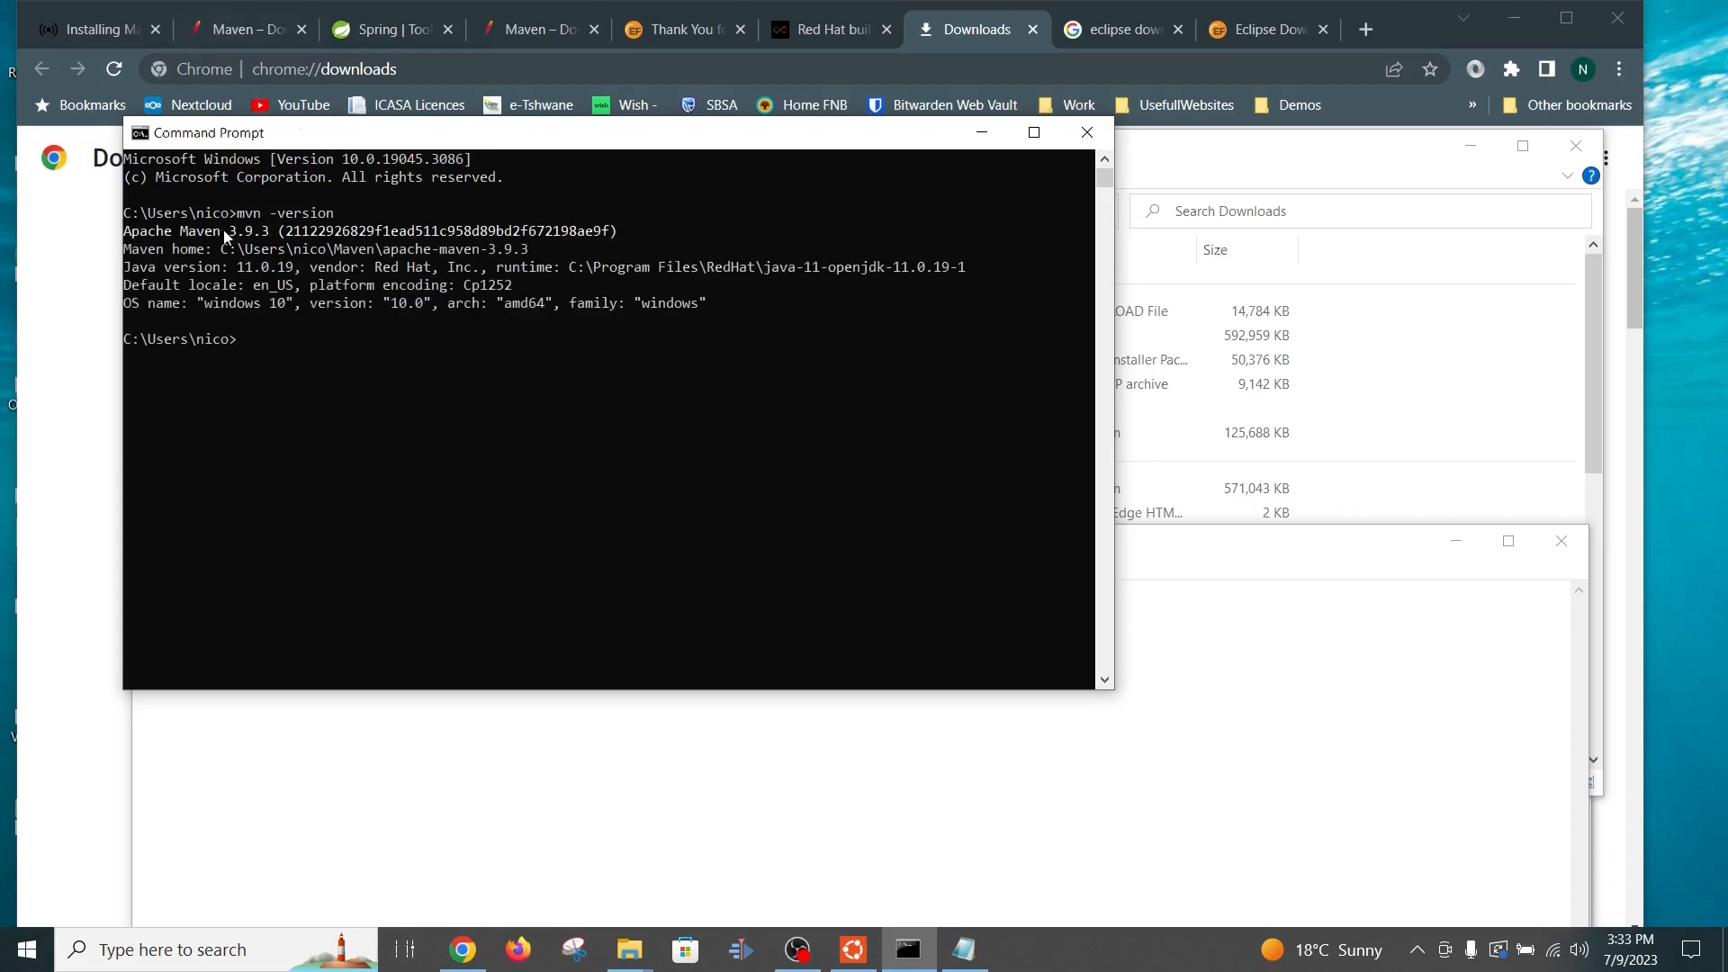
Step: Highlight the Maven version and the Java version in the command output, and close the Command Prompt
{"action": "left_click_drag", "start_coordinate": [223, 229], "coordinate": [281, 238]}
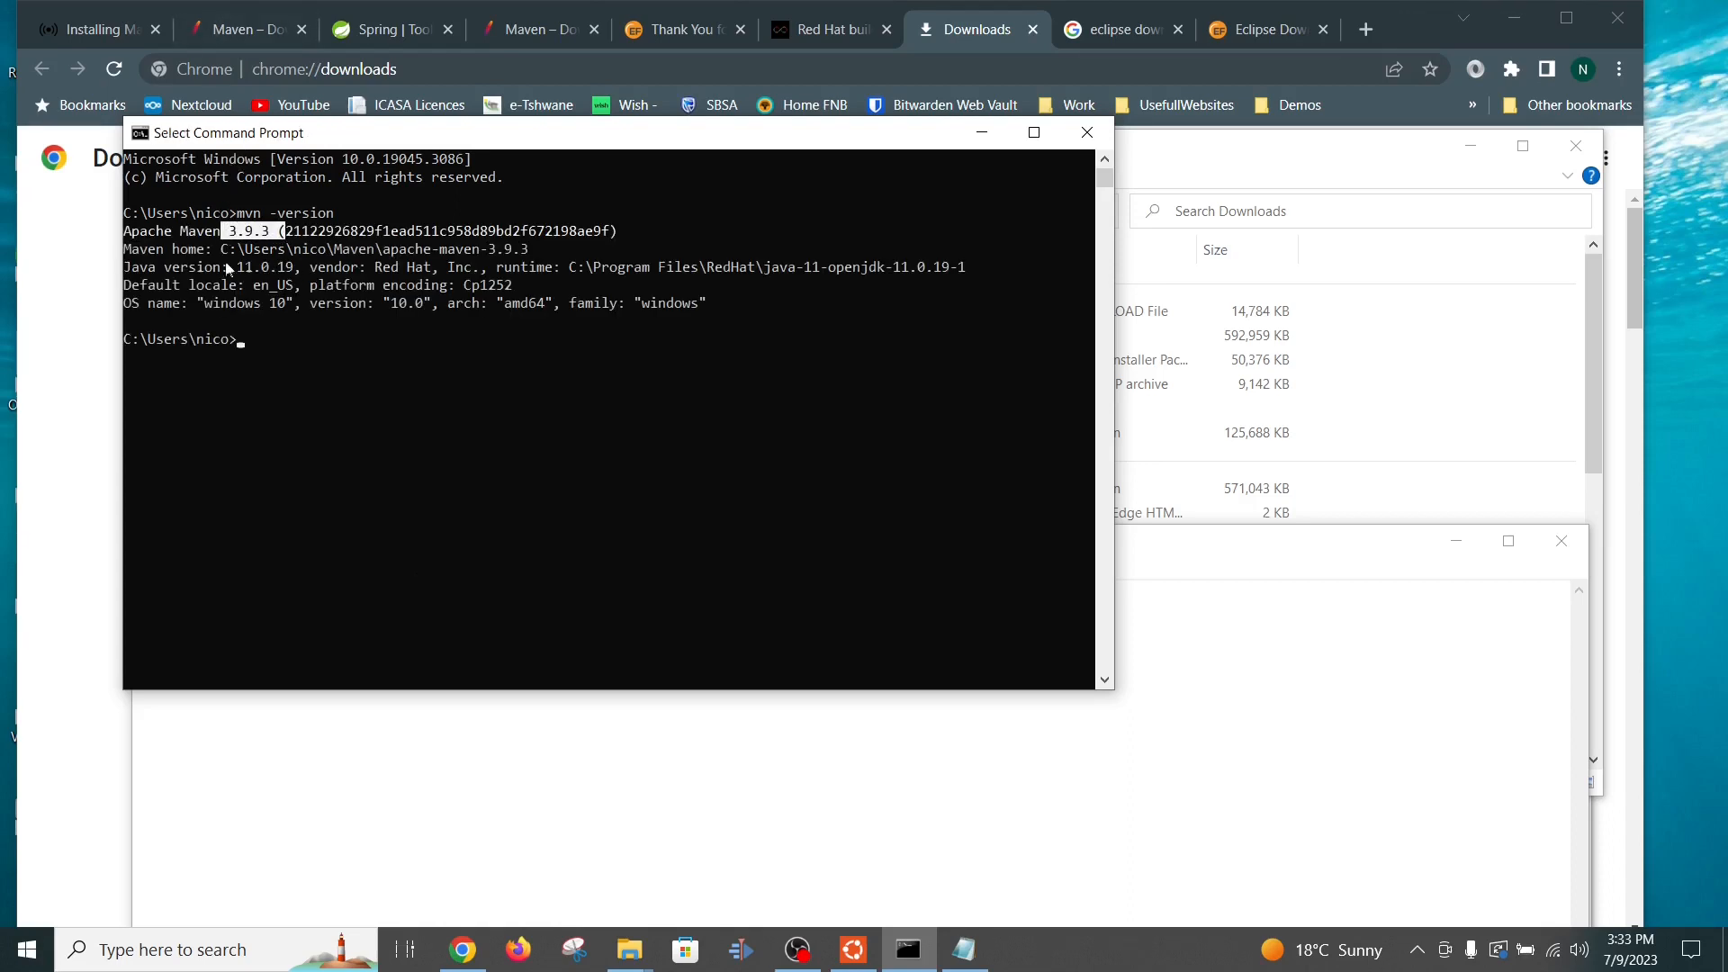
{"action": "left_click_drag", "start_coordinate": [171, 268], "coordinate": [310, 274]}
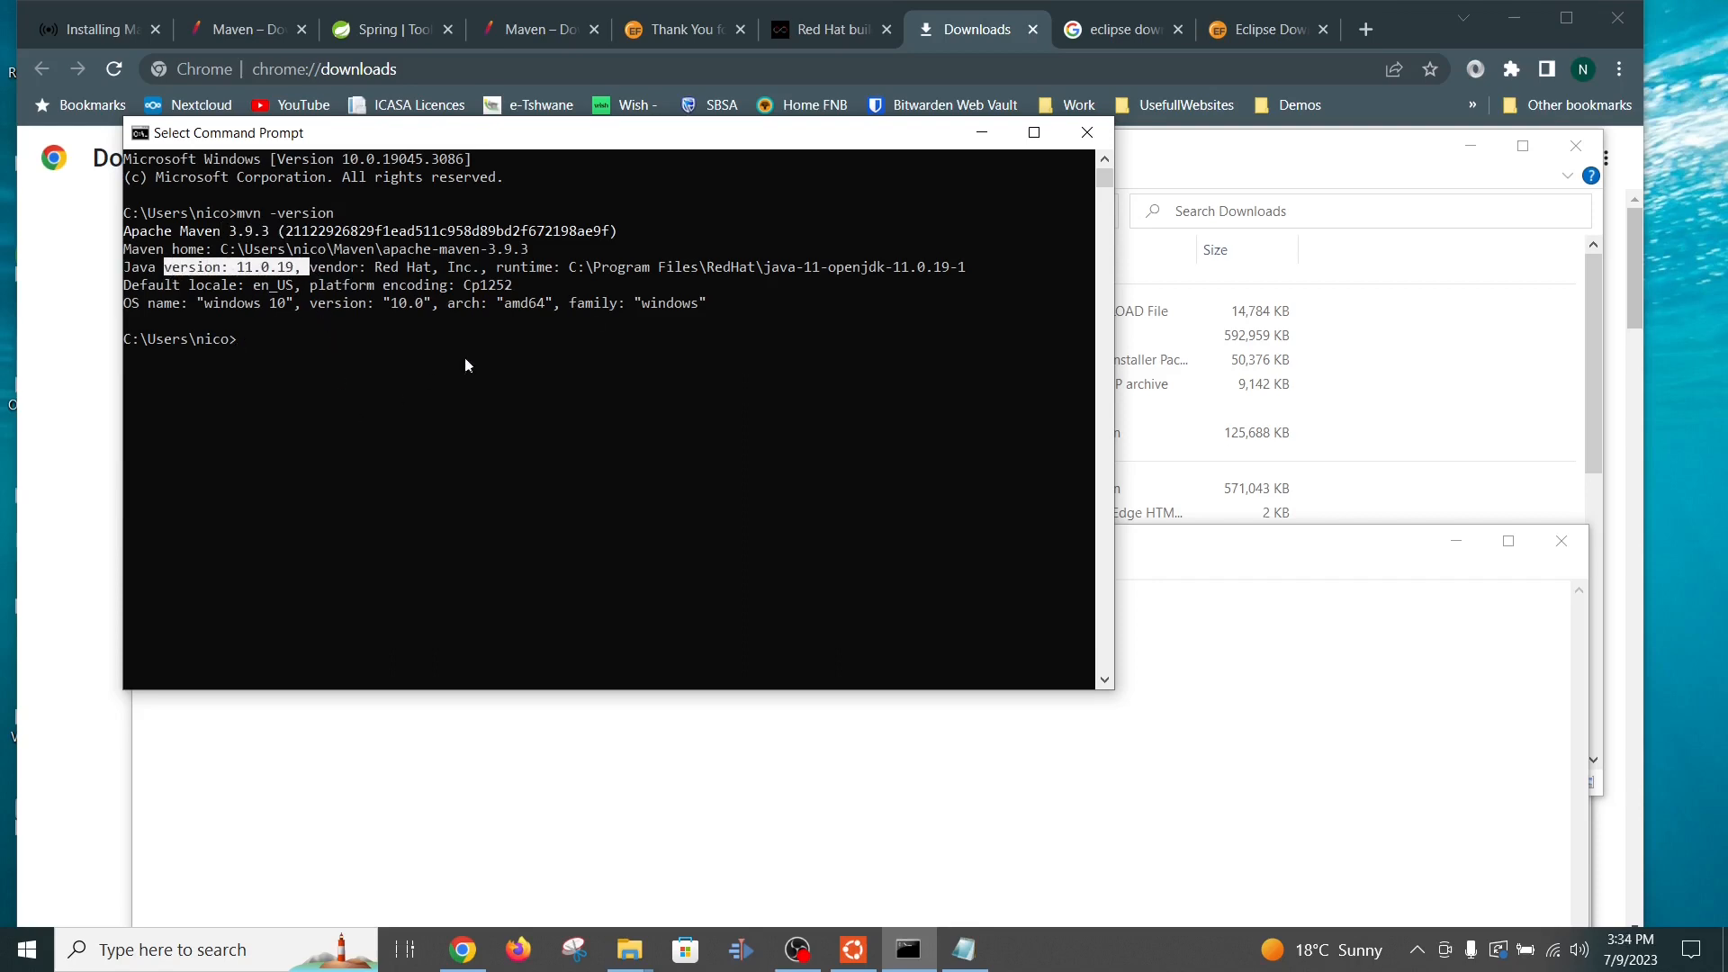
{"action": "left_click", "coordinate": [1086, 141]}
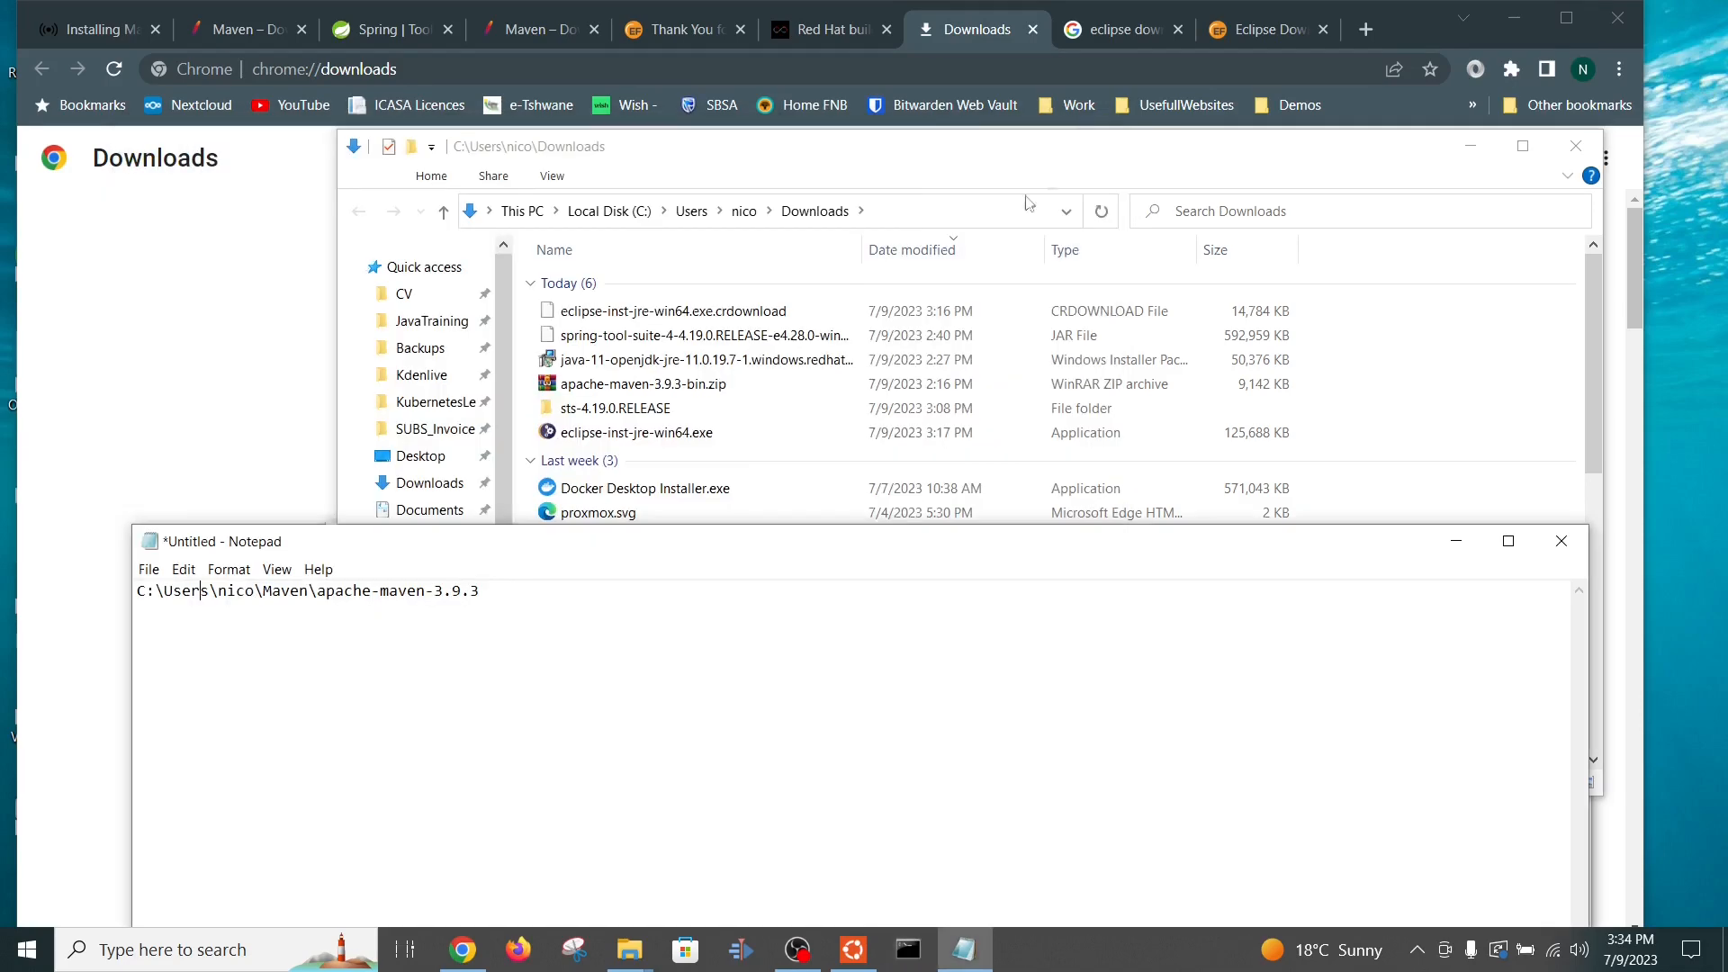
Step: Switch to the Installing Maven page in Chrome, go to the My Java Blog home page and open the Install Eclipse post
{"action": "left_click", "coordinate": [95, 36]}
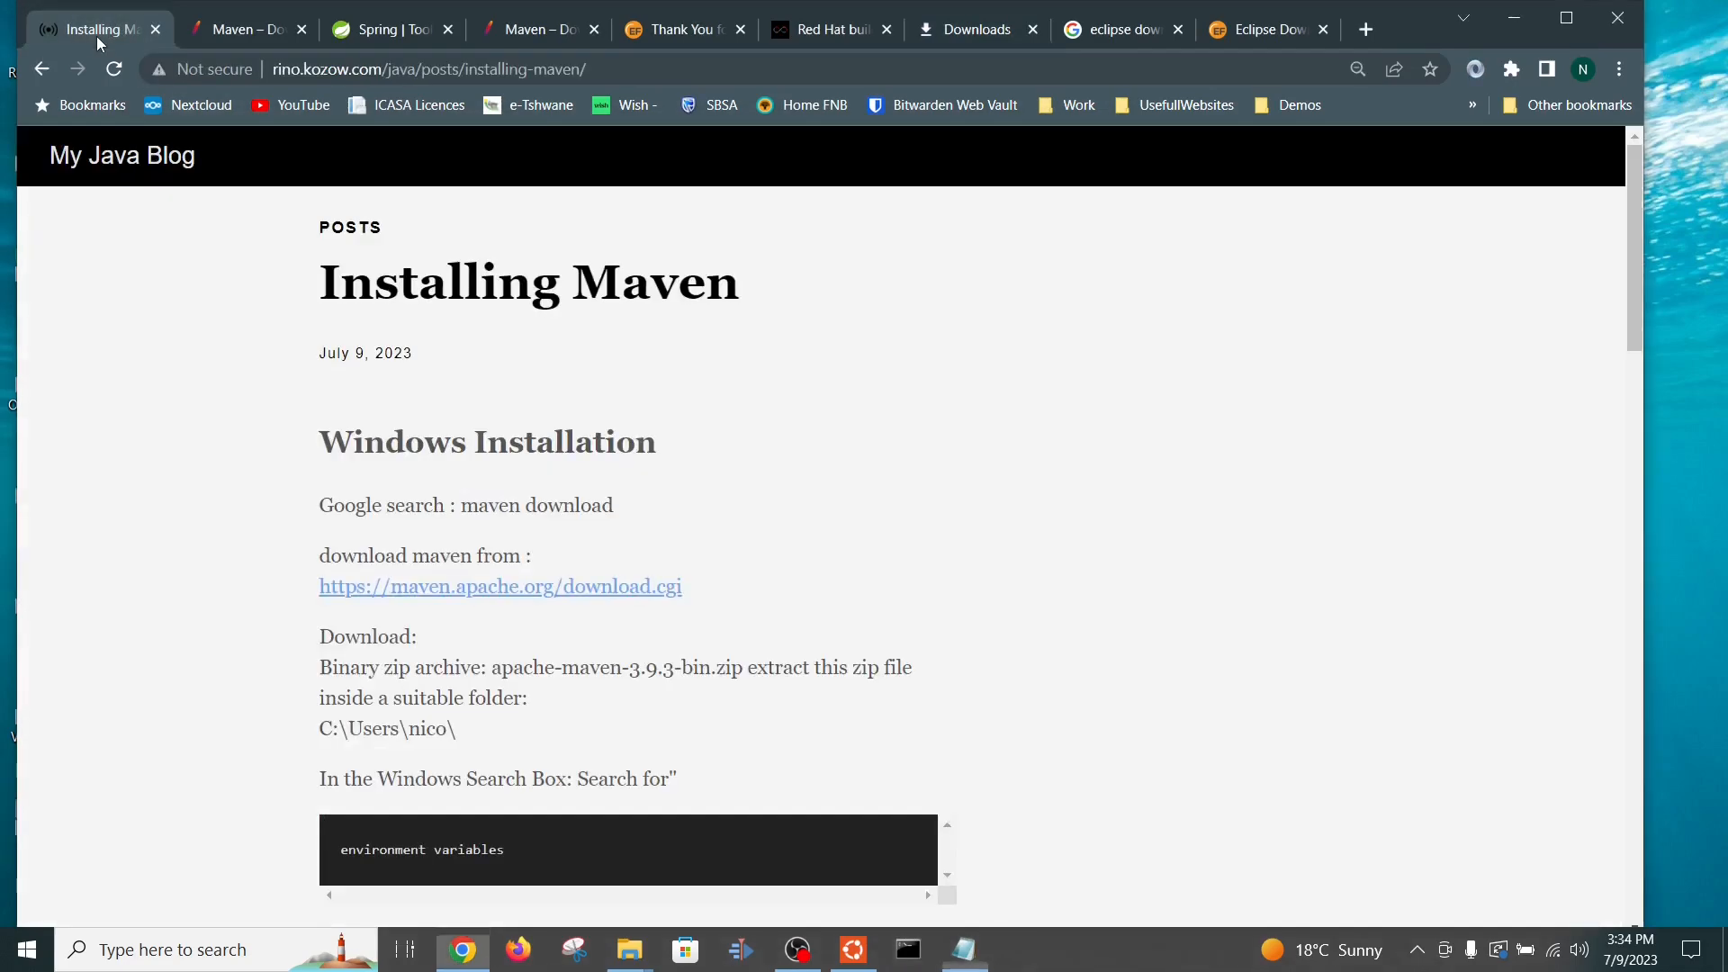
{"action": "left_click", "coordinate": [115, 165]}
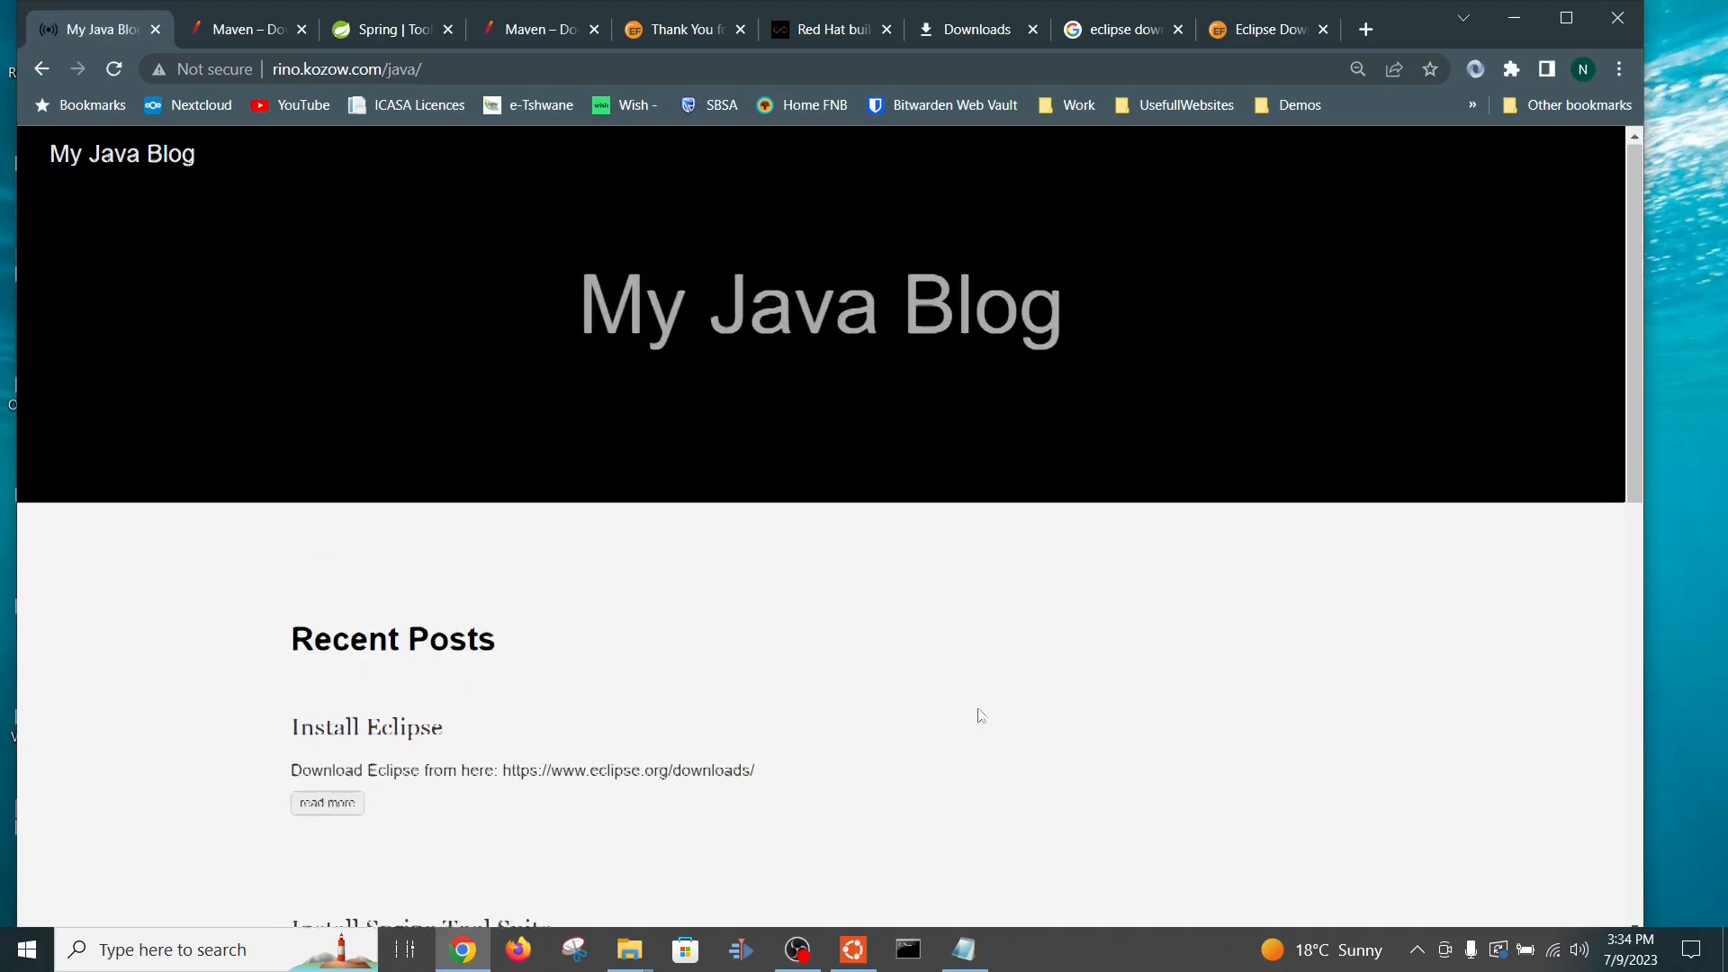
{"action": "scroll", "coordinate": [976, 714], "scroll_direction": "down", "scroll_amount": 3}
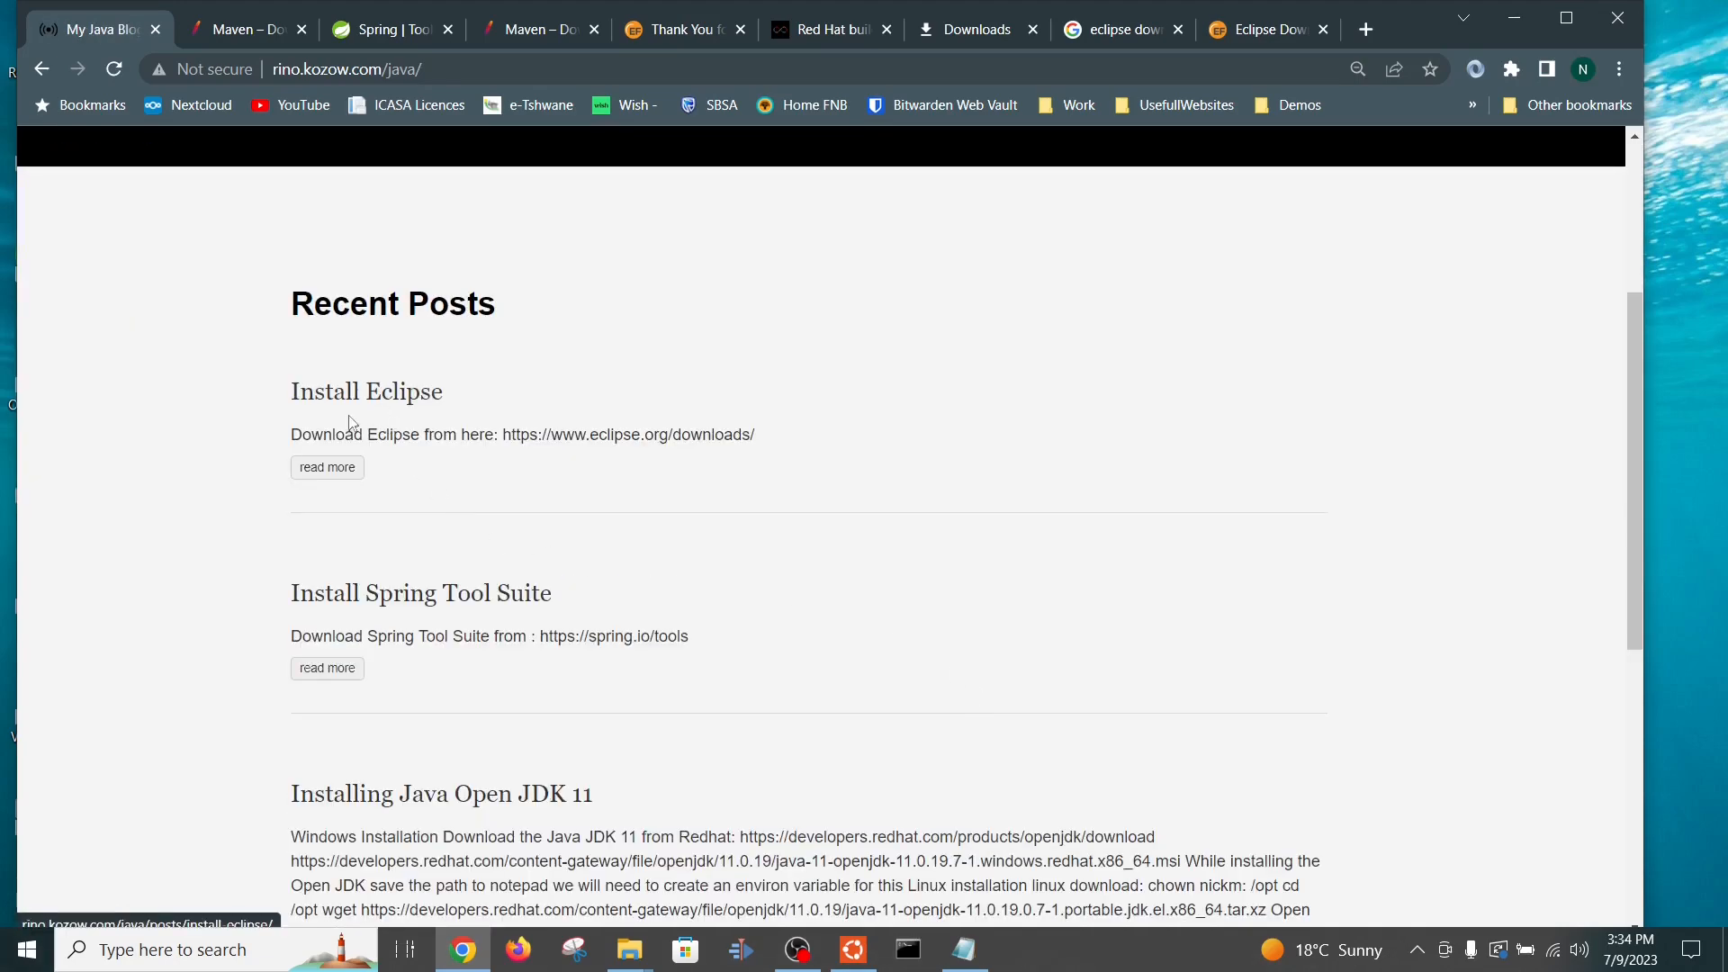
{"action": "left_click", "coordinate": [374, 396]}
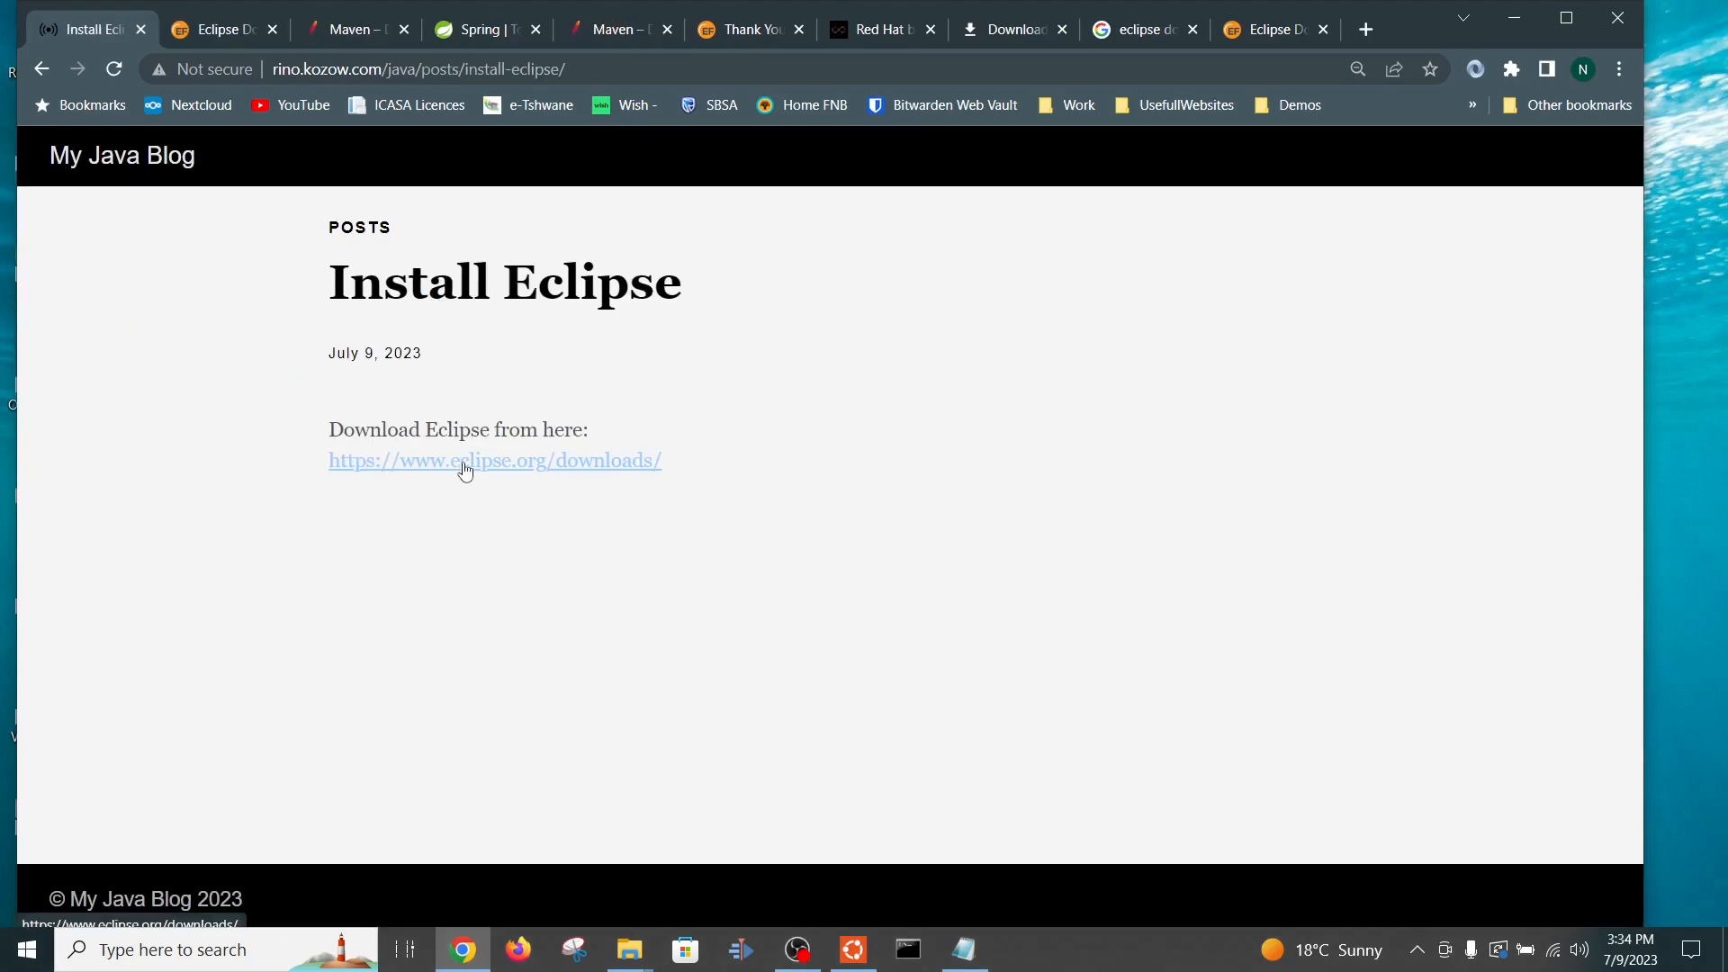
Step: Open the Eclipse downloads page linked in the post and go to the x86_64 download page for Eclipse IDE 2023-06
{"action": "left_click", "coordinate": [466, 472]}
{"action": "scroll", "coordinate": [932, 452], "scroll_direction": "down", "scroll_amount": 5}
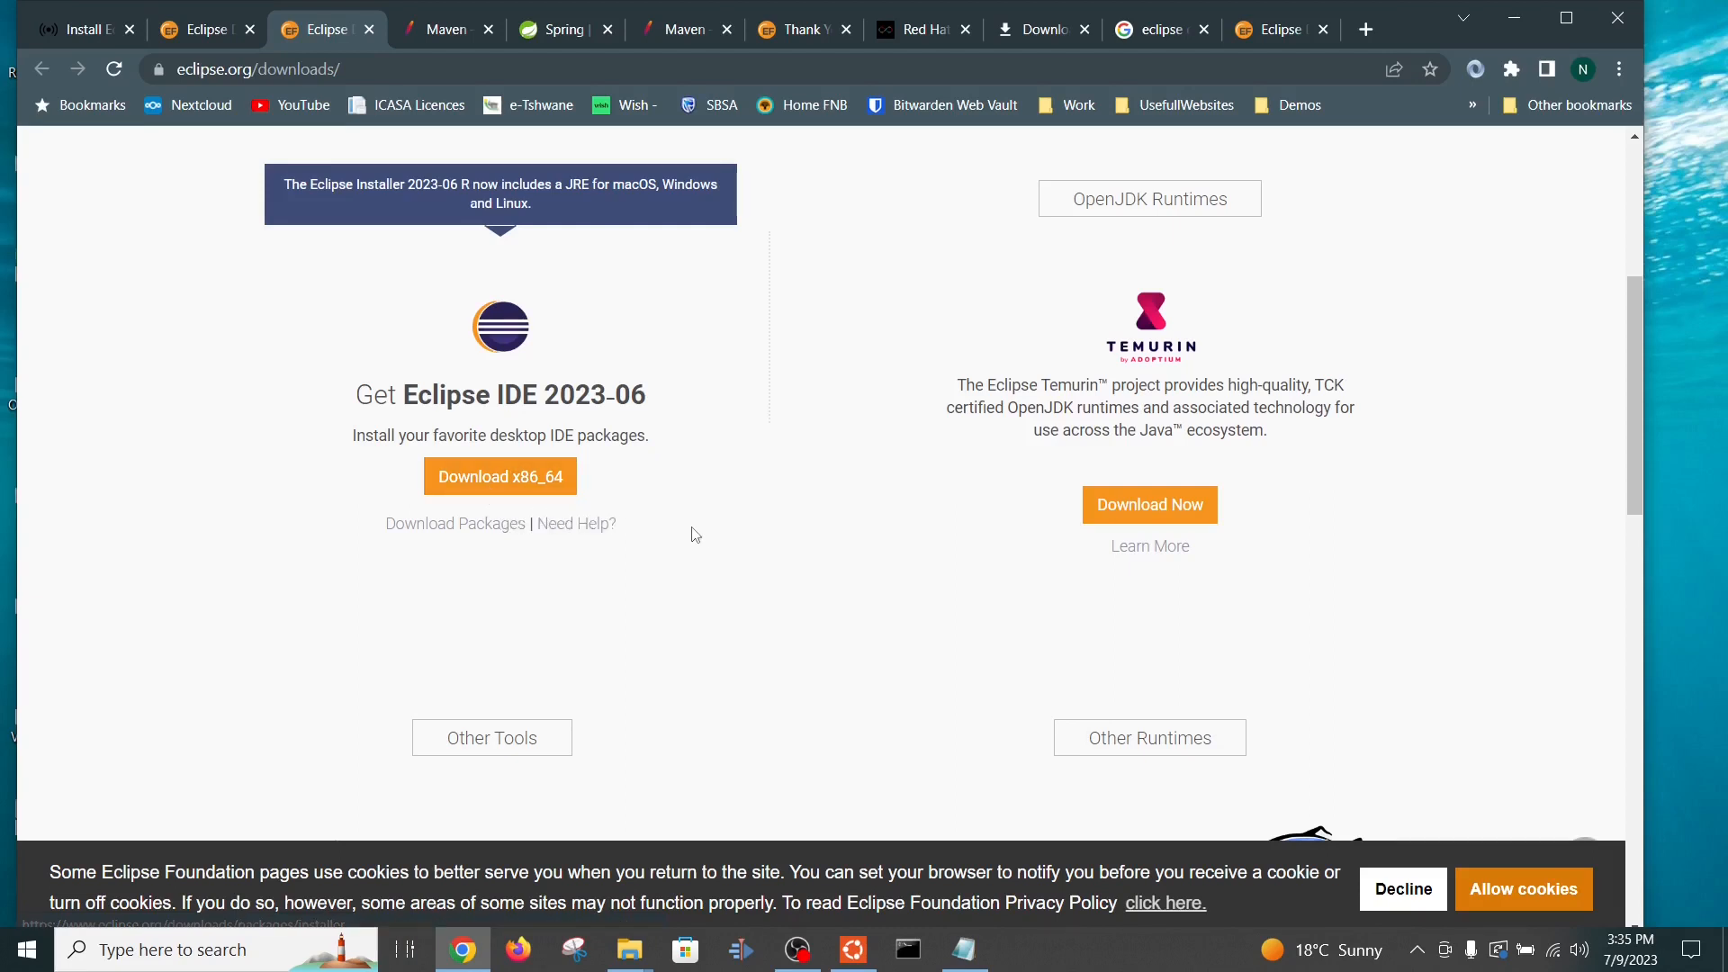
{"action": "left_click", "coordinate": [494, 496]}
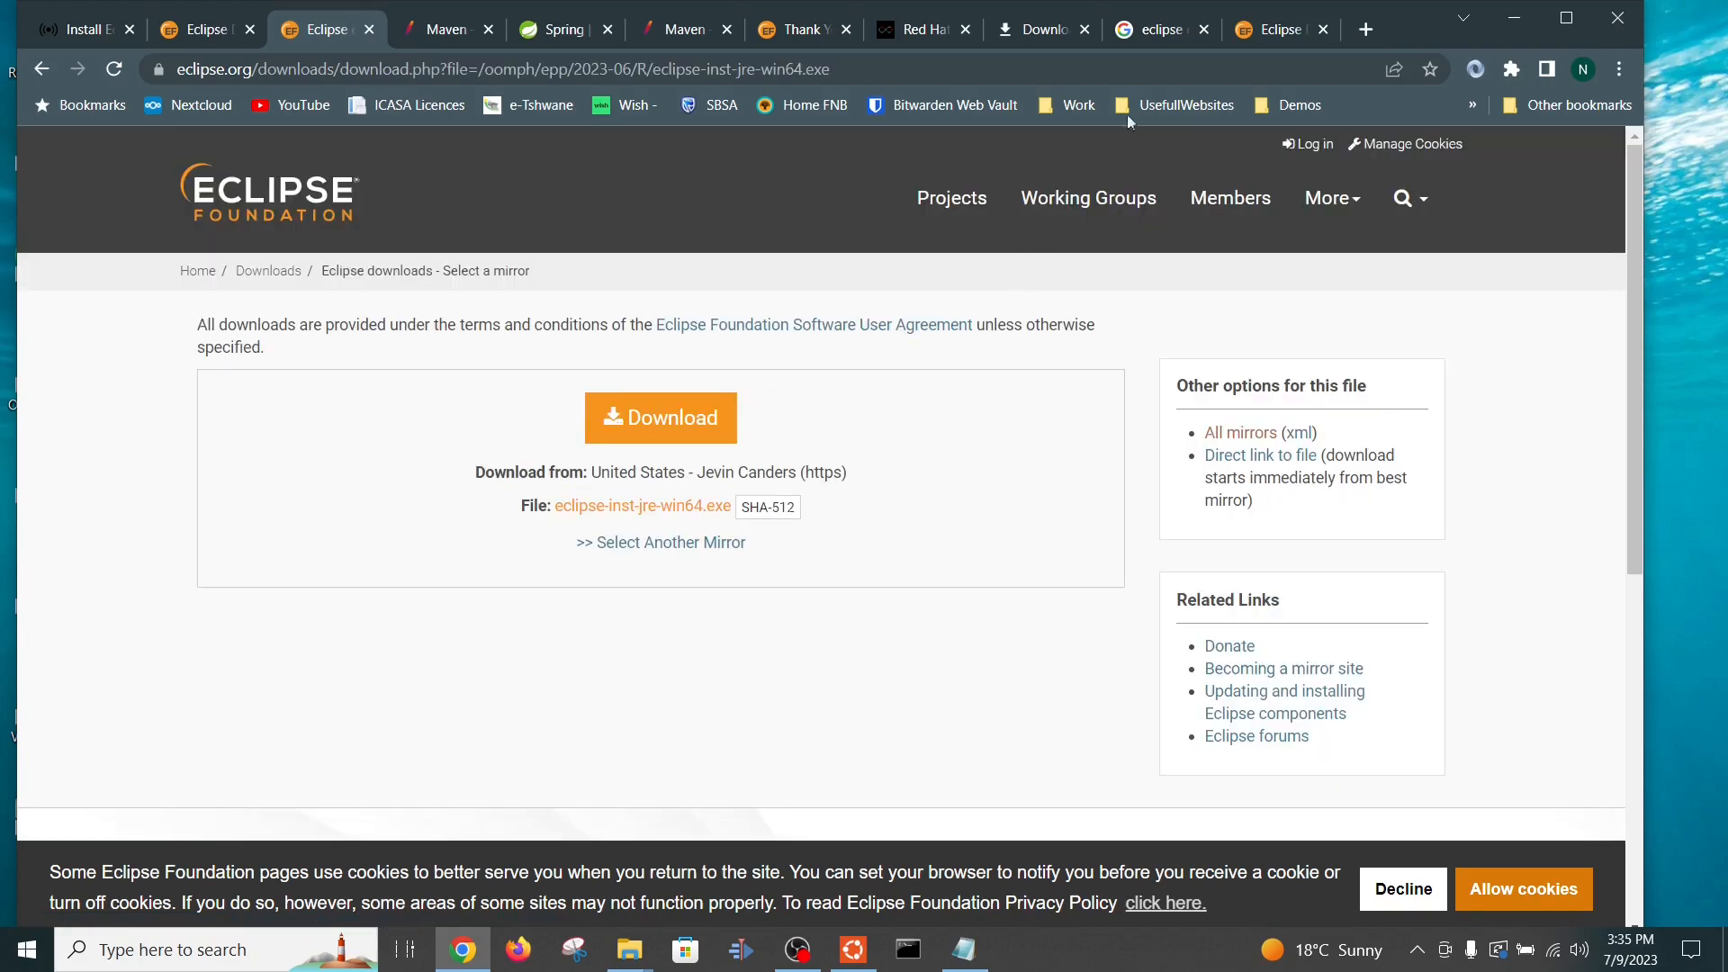
Step: Show eclipse-inst-jre-win64.exe in its folder from the Chrome downloads list, run it to view the Eclipse packages, and close the installer
{"action": "left_click", "coordinate": [1159, 29]}
{"action": "left_click", "coordinate": [1042, 28]}
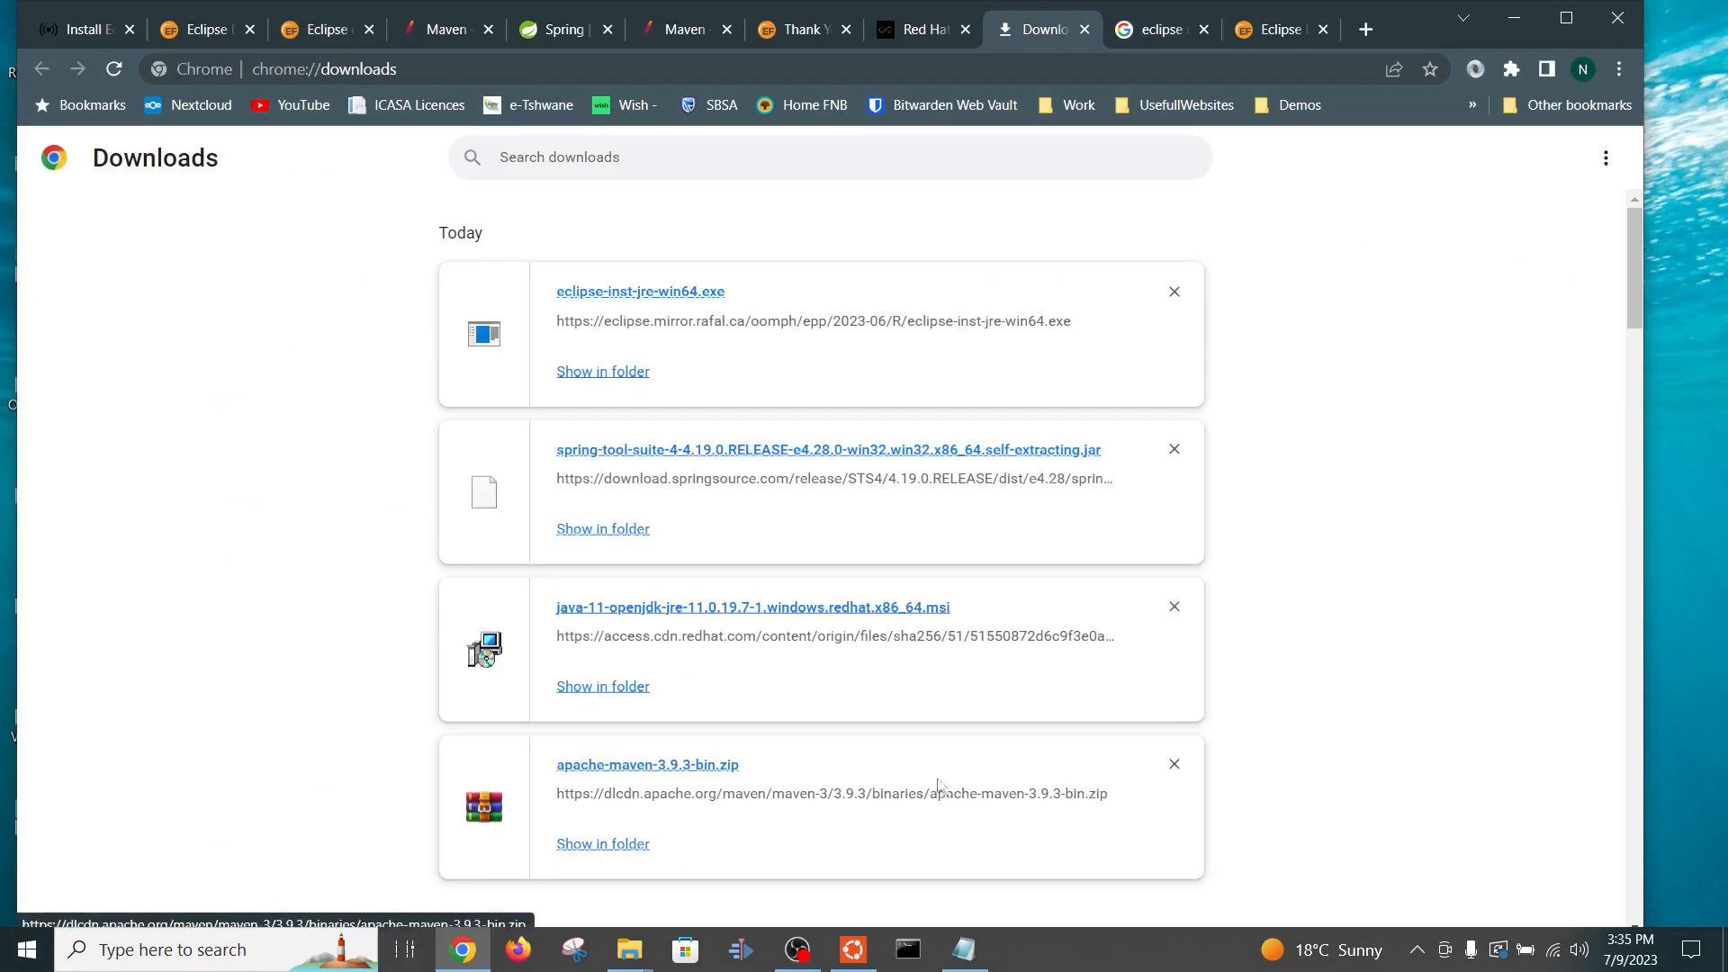
{"action": "left_click", "coordinate": [621, 373]}
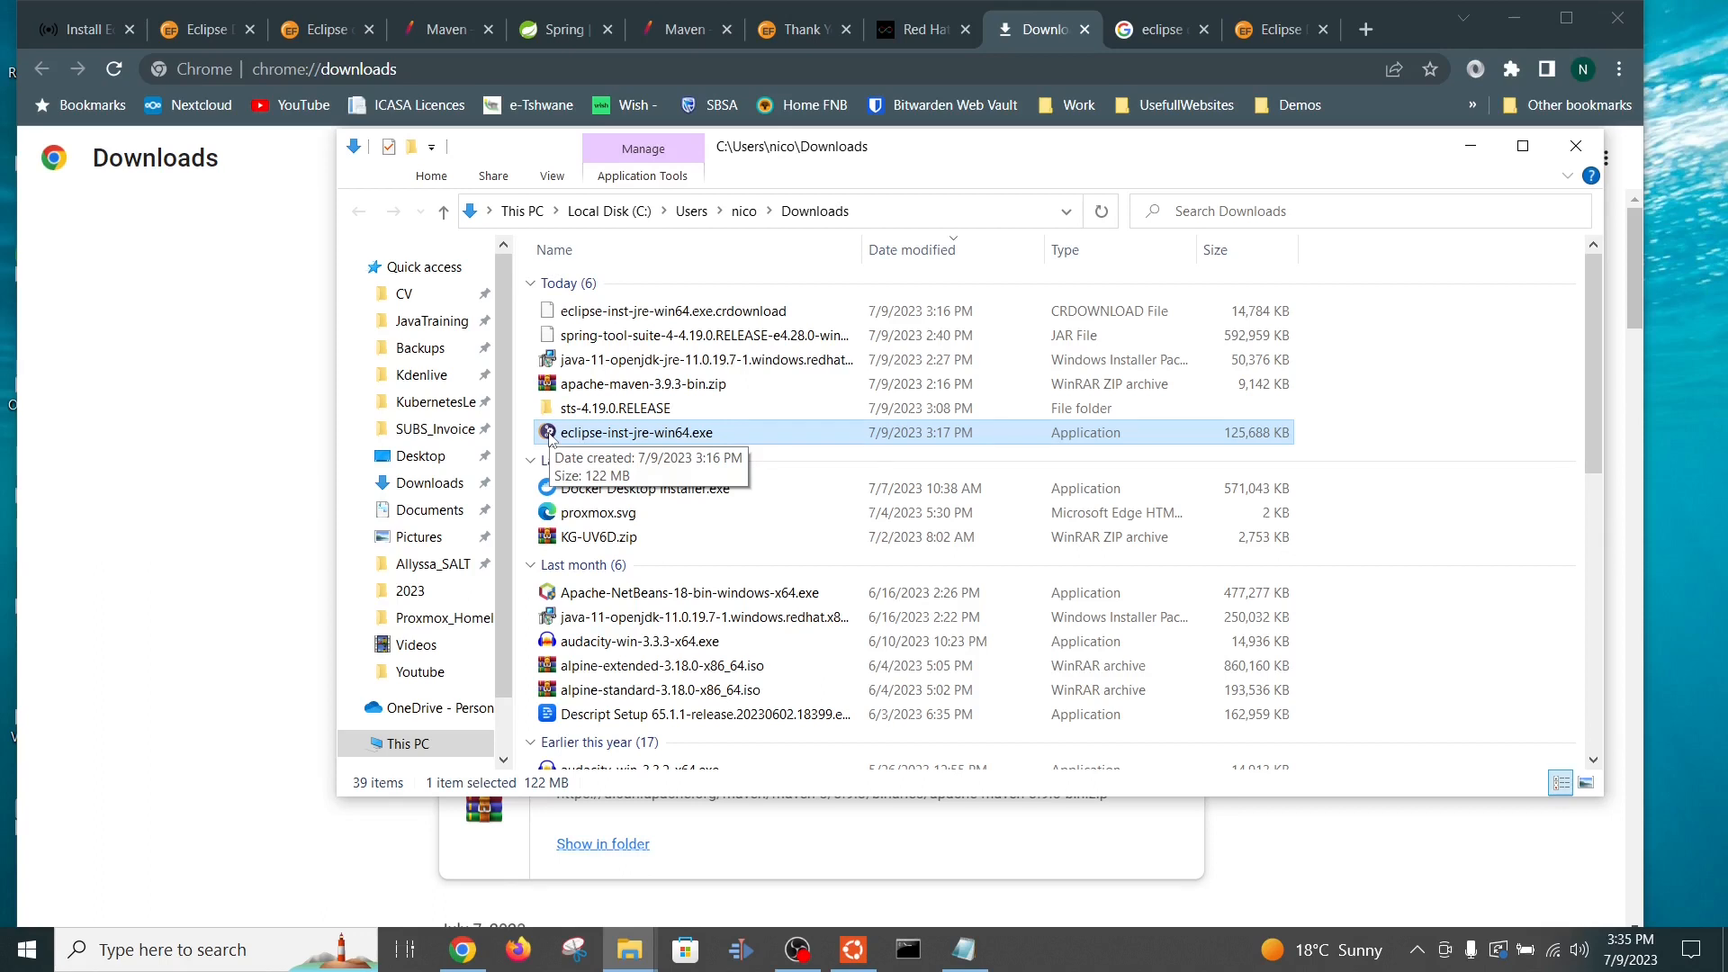
{"action": "double_click", "coordinate": [554, 434]}
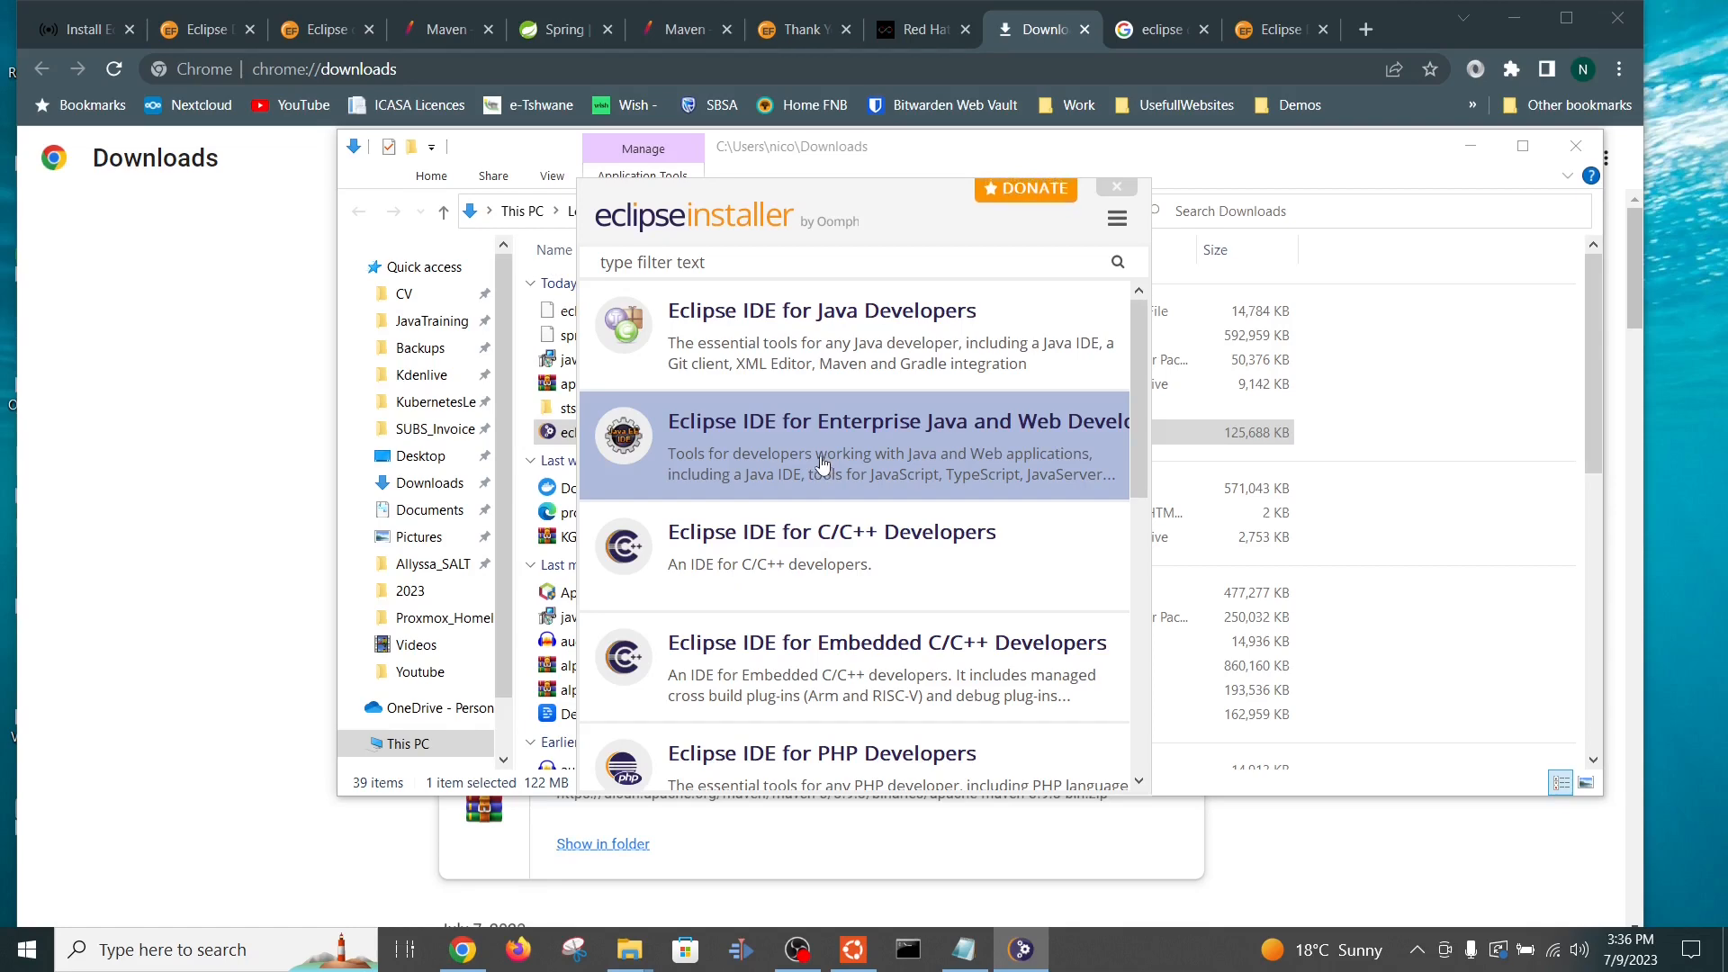
{"action": "left_click", "coordinate": [1121, 190]}
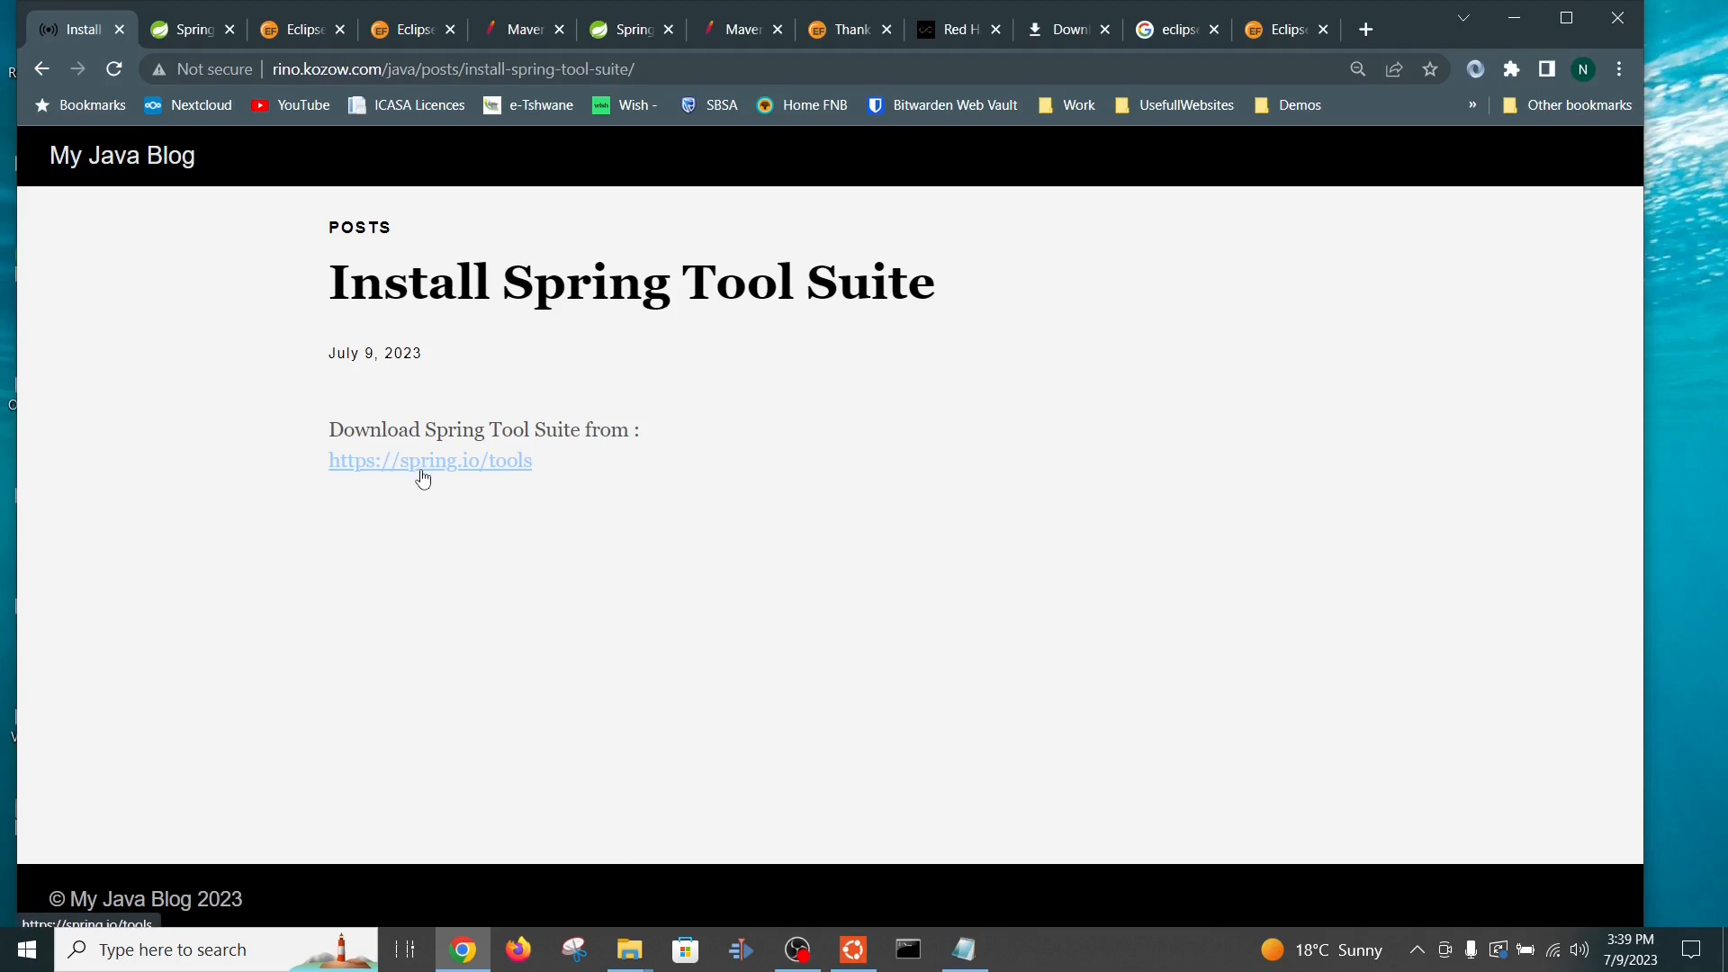
Step: Open the spring.io/tools page from the post, start the 4.19.0 Windows x86_64 download of Spring Tools 4 for Eclipse, and cancel the save
{"action": "left_click", "coordinate": [420, 469]}
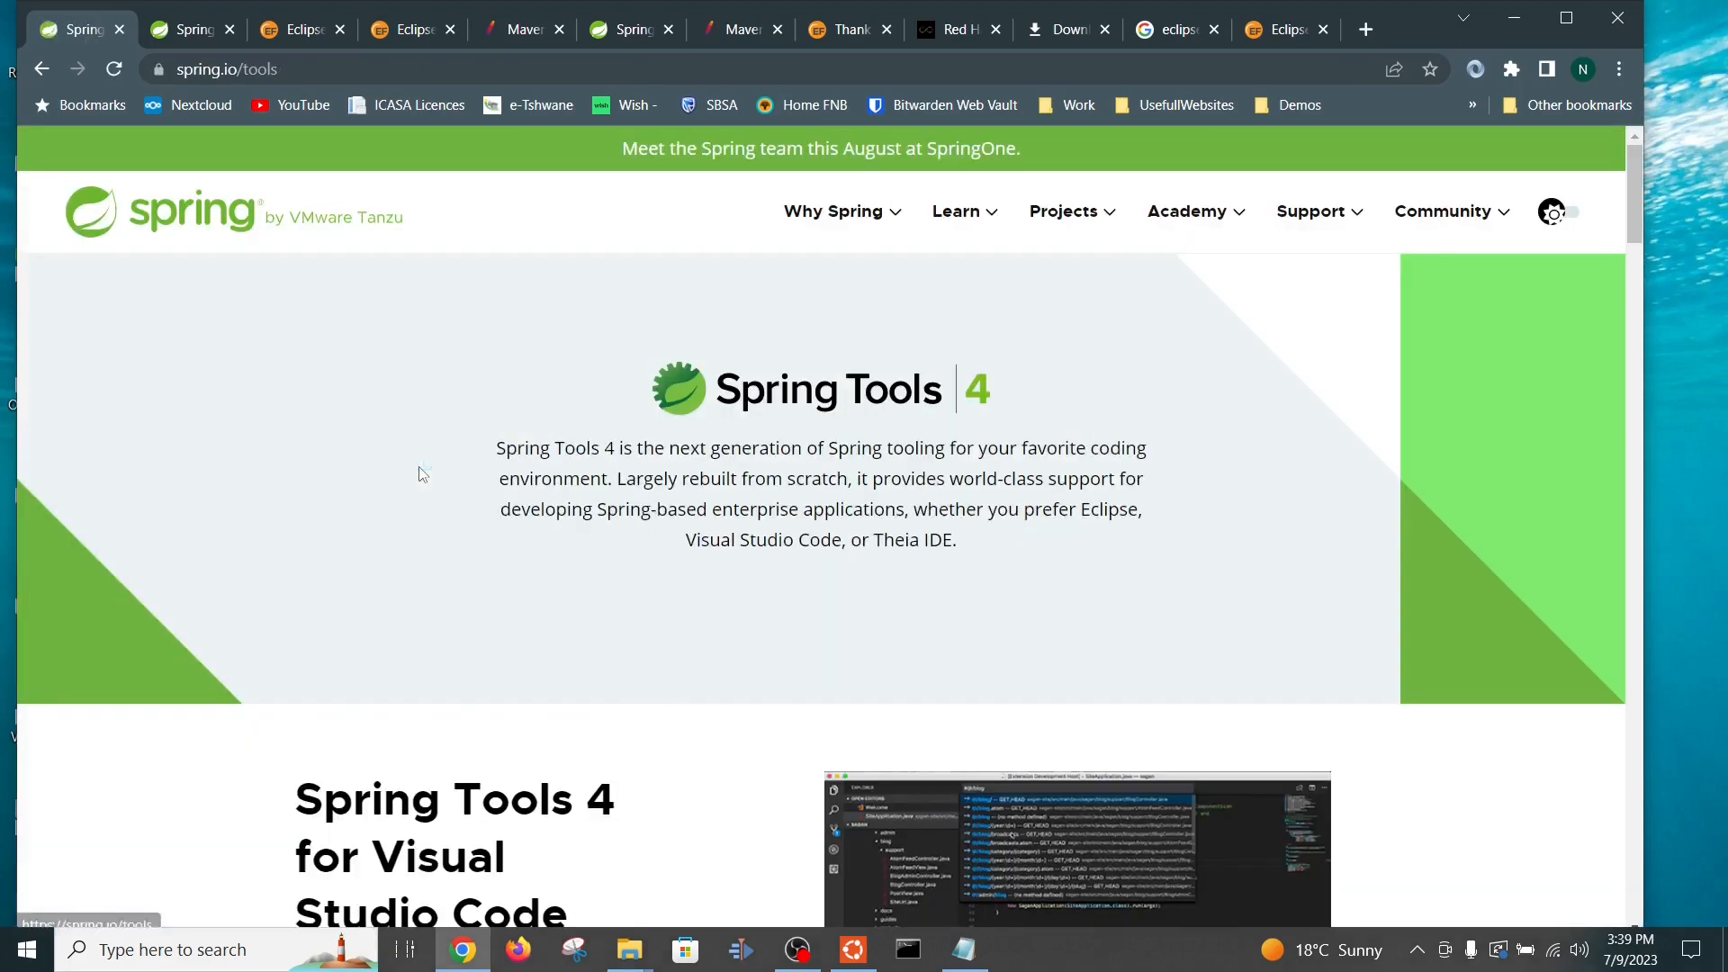
{"action": "scroll", "coordinate": [450, 445], "scroll_direction": "down", "scroll_amount": 5}
{"action": "scroll", "coordinate": [448, 438], "scroll_direction": "down", "scroll_amount": 9}
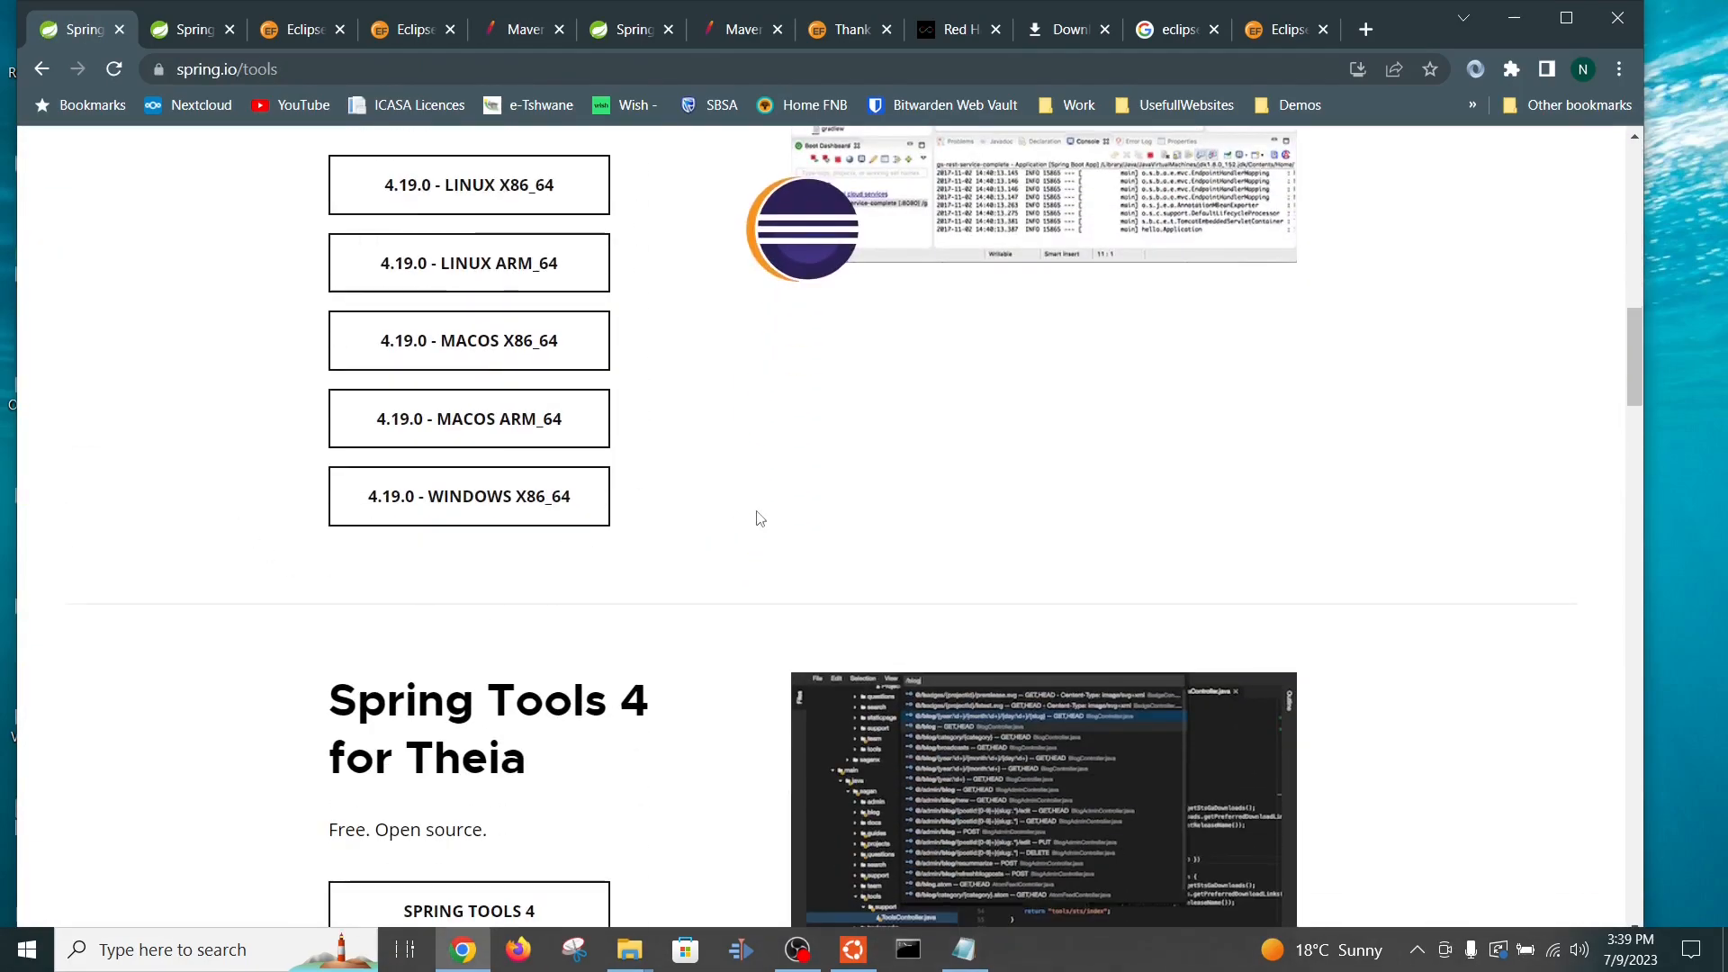
{"action": "scroll", "coordinate": [757, 517], "scroll_direction": "up", "scroll_amount": 1}
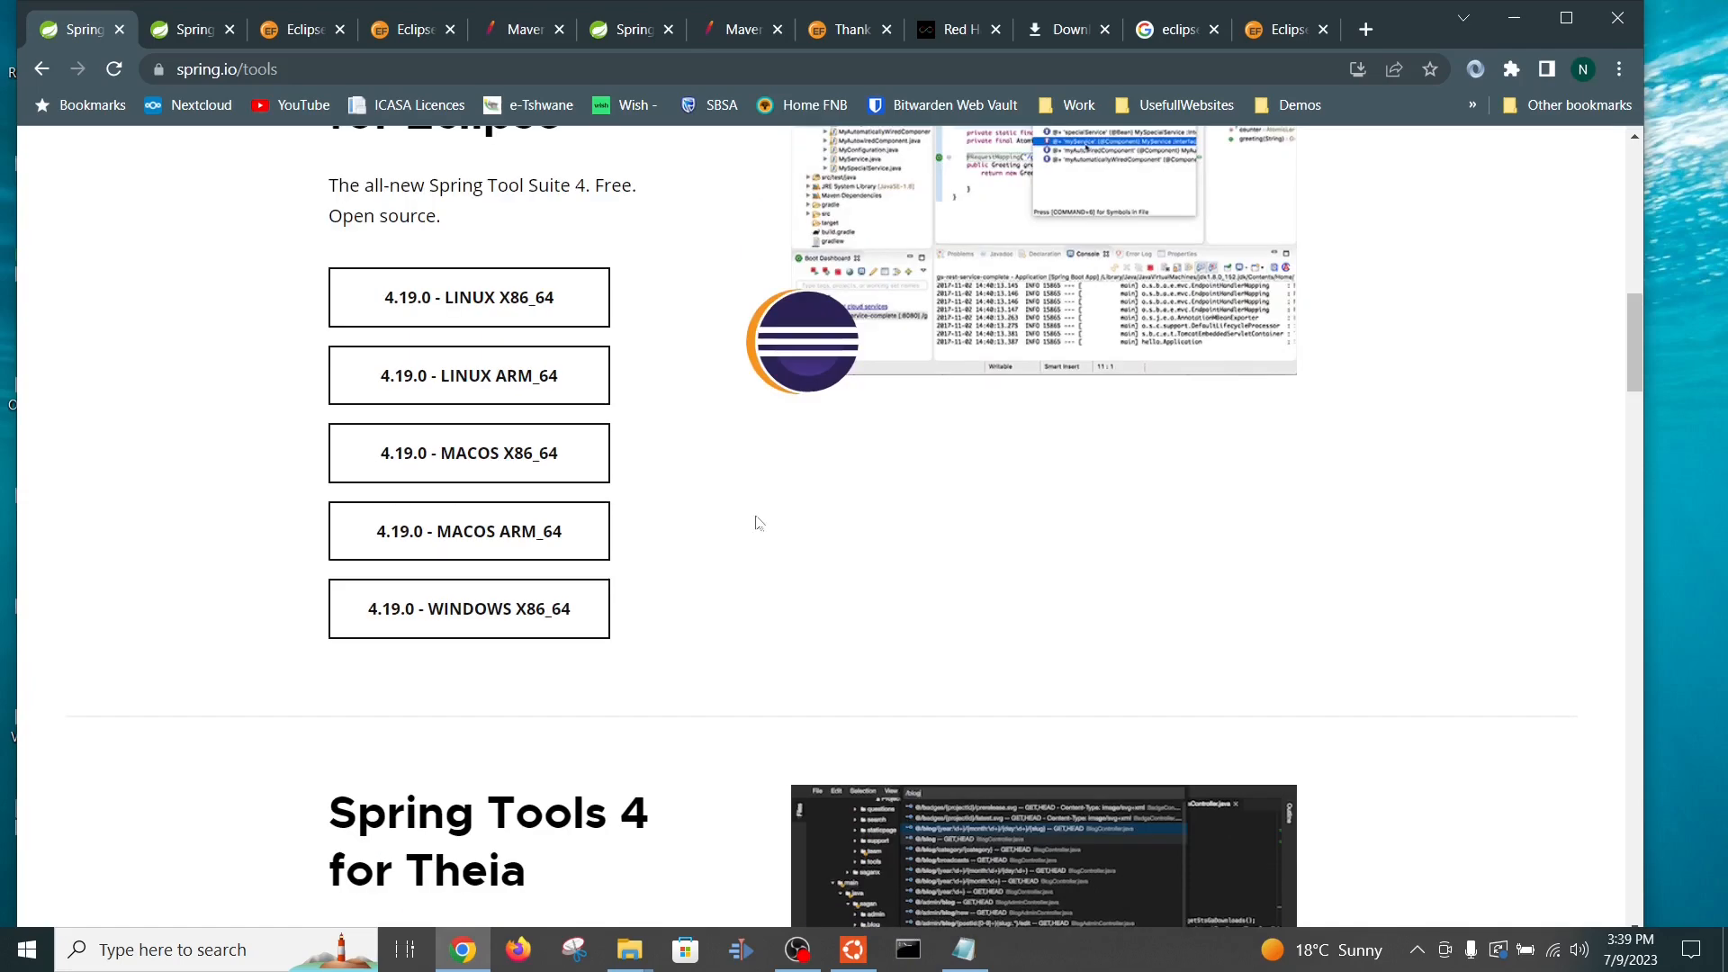
{"action": "left_click", "coordinate": [497, 622]}
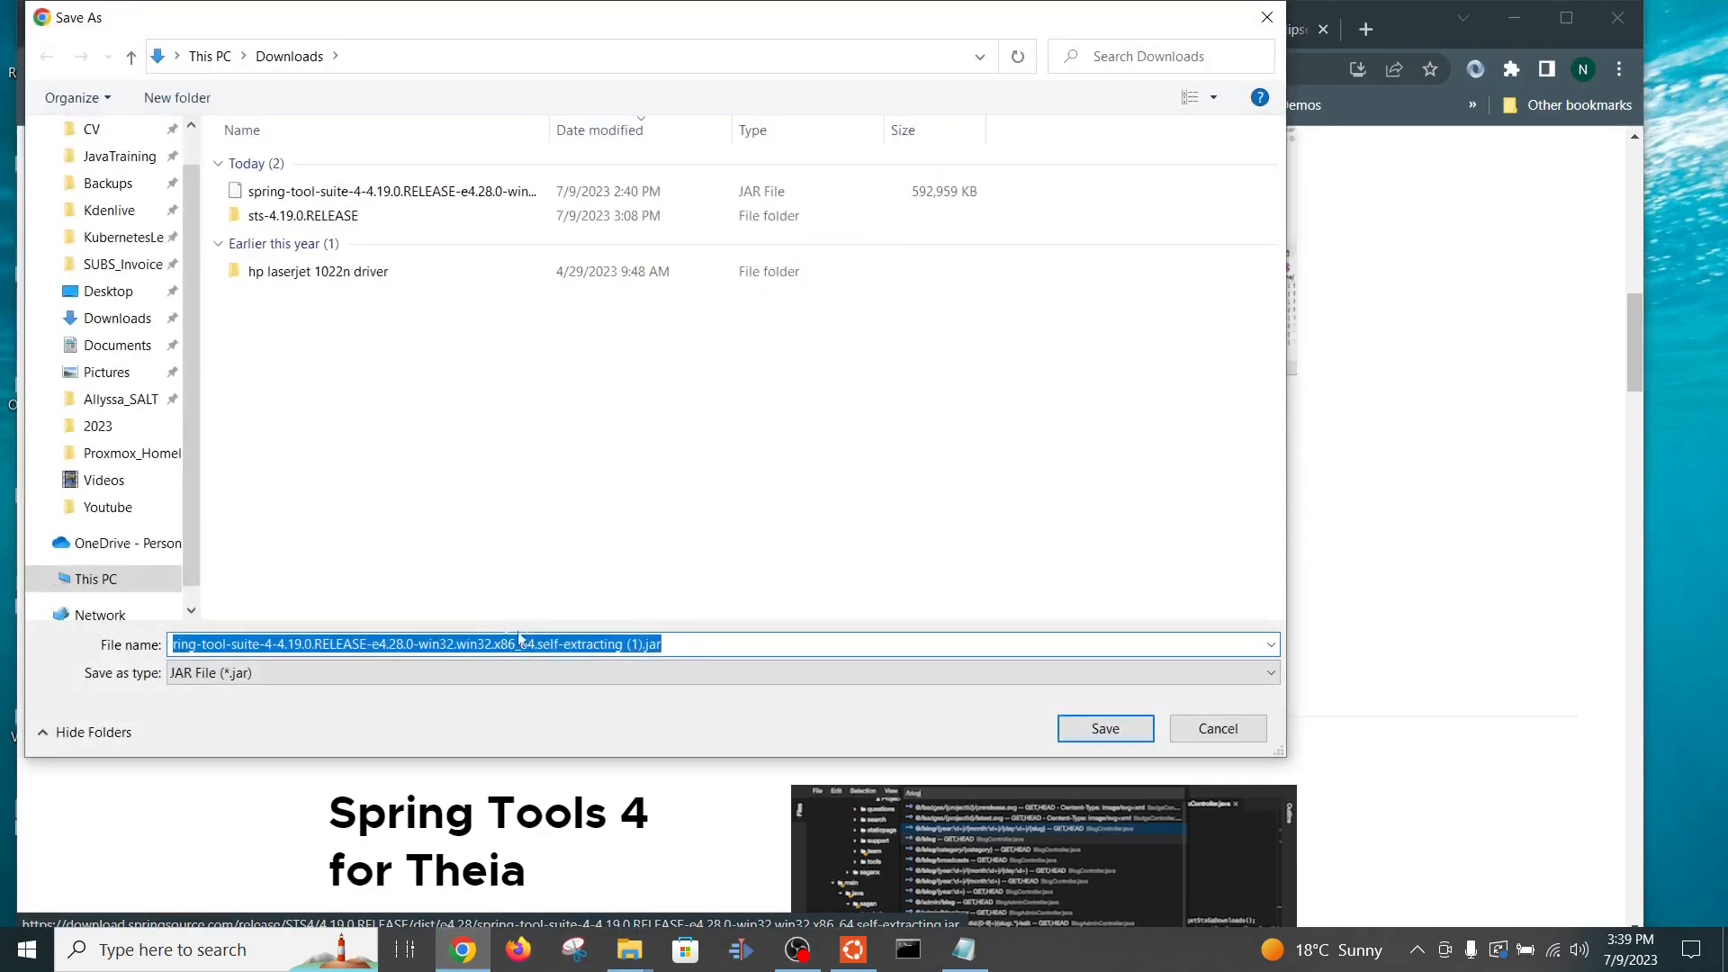
{"action": "left_click", "coordinate": [1217, 728]}
Step: Show the already downloaded spring-tool-suite-4-4.19.0 jar in its folder from the Chrome downloads list, and bring up the other File Explorer window
{"action": "left_click", "coordinate": [1051, 29]}
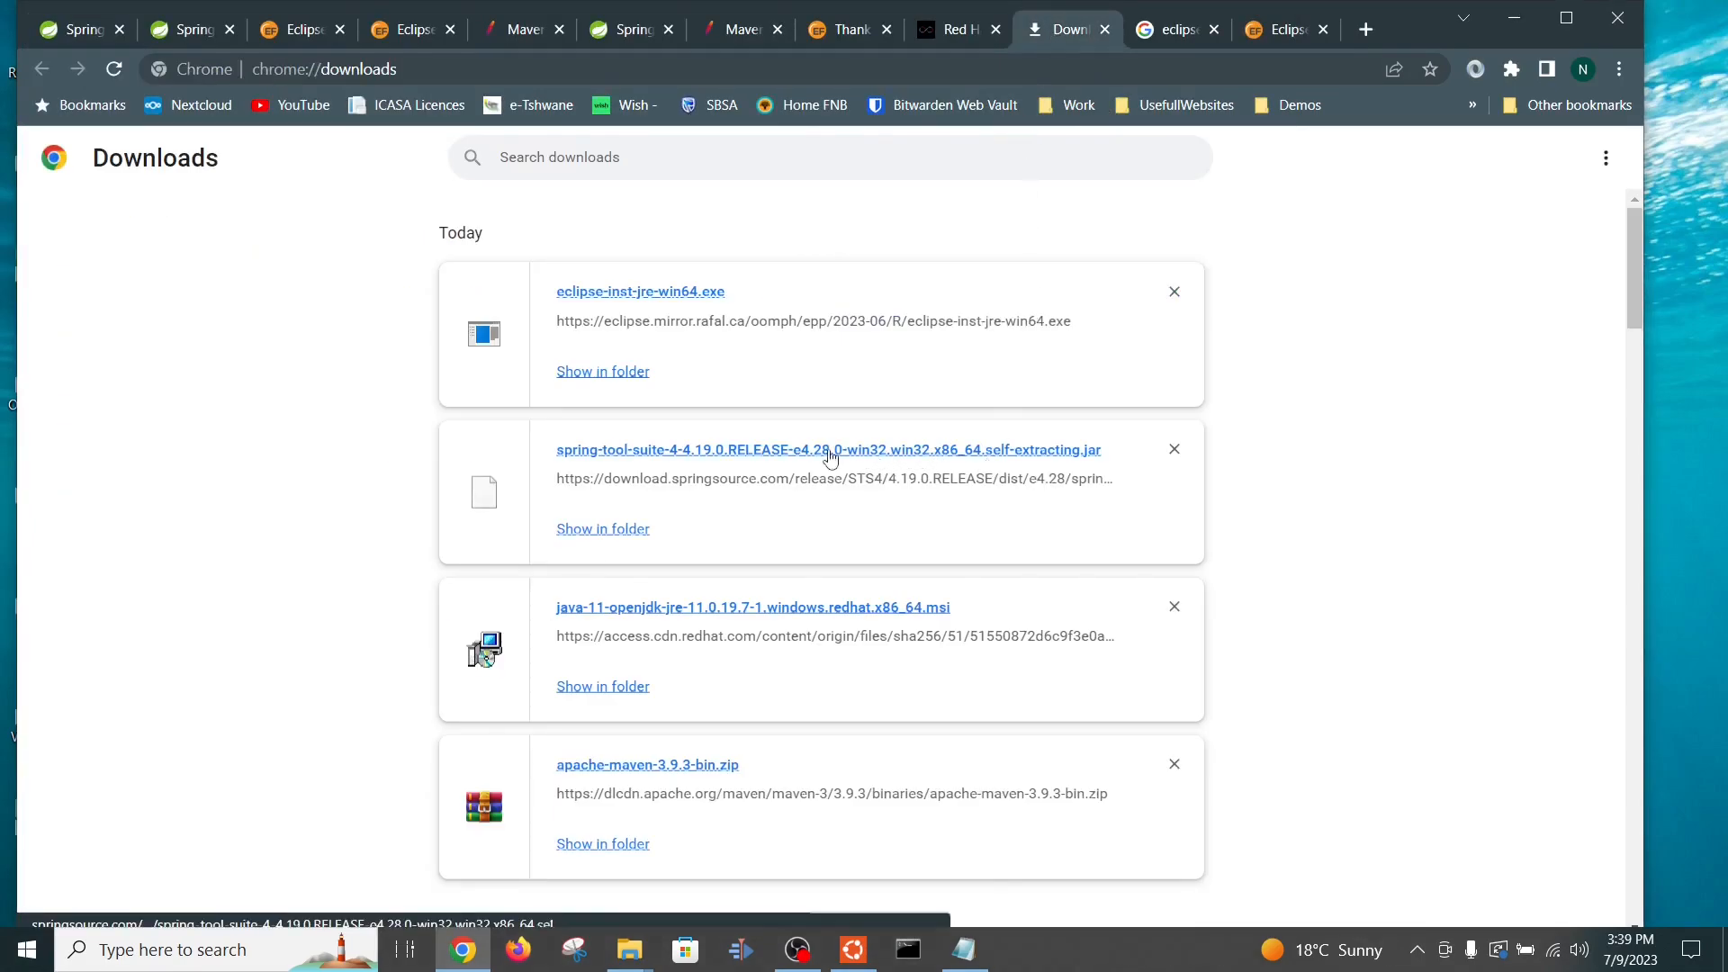
{"action": "left_click", "coordinate": [628, 538]}
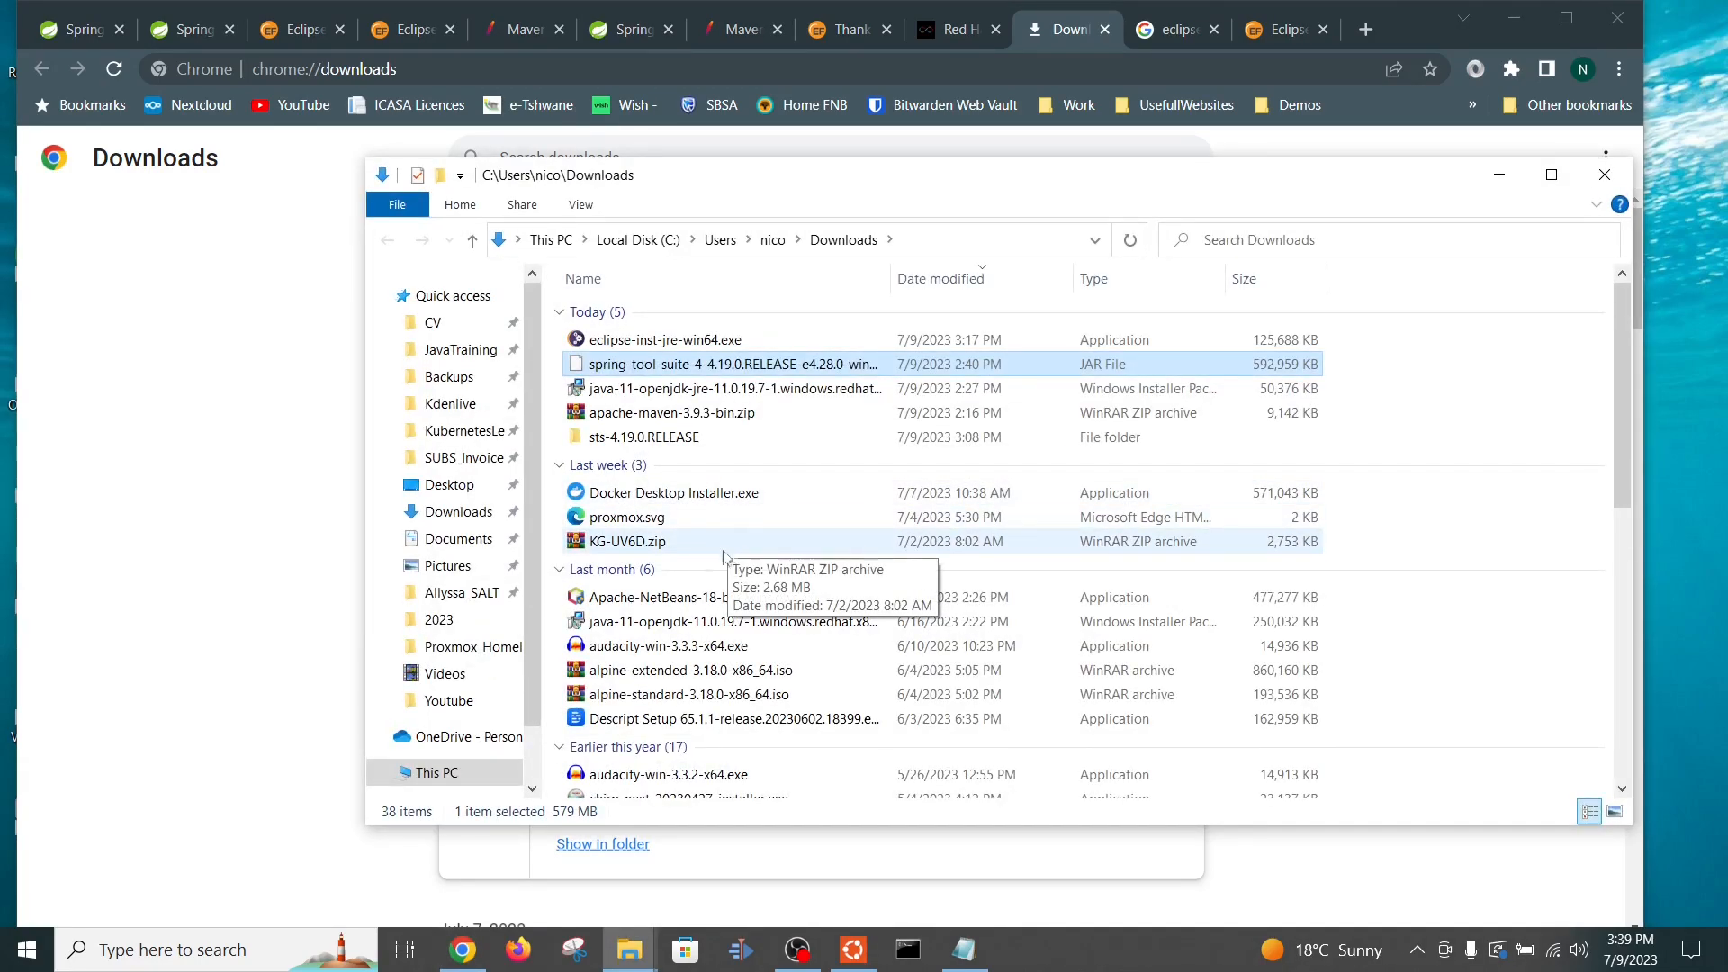
{"action": "left_click", "coordinate": [448, 904]}
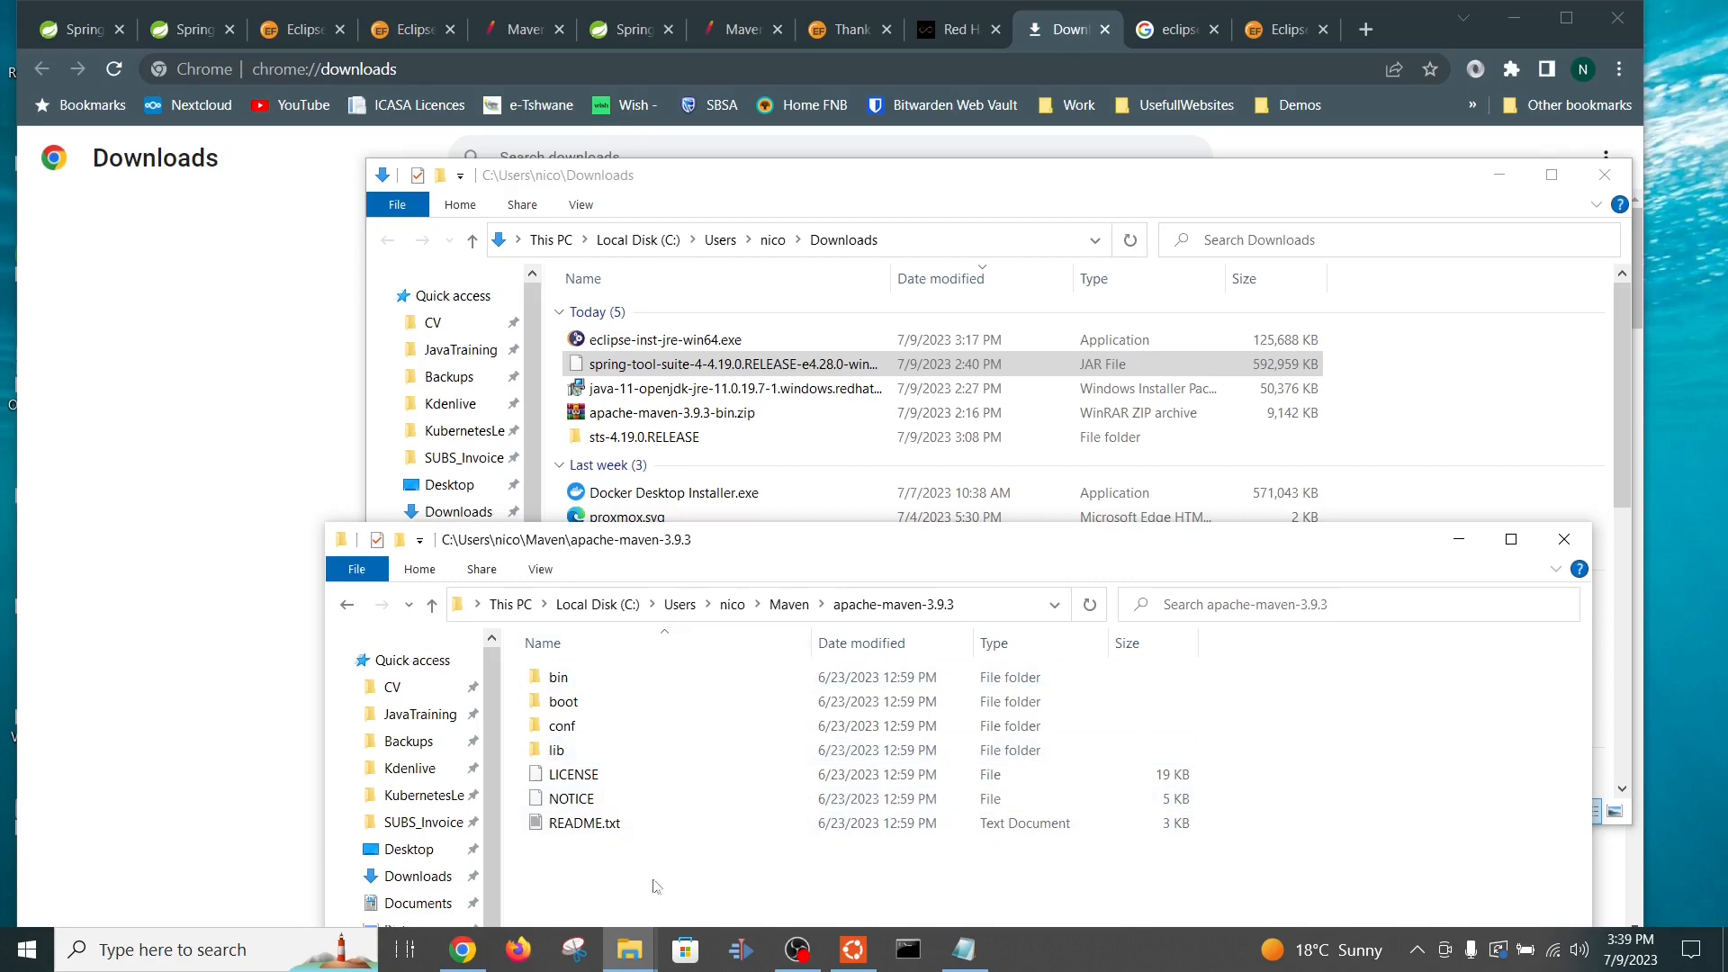
Step: Create a folder named STS in the Windows user's home folder and open it
{"action": "left_click", "coordinate": [732, 604]}
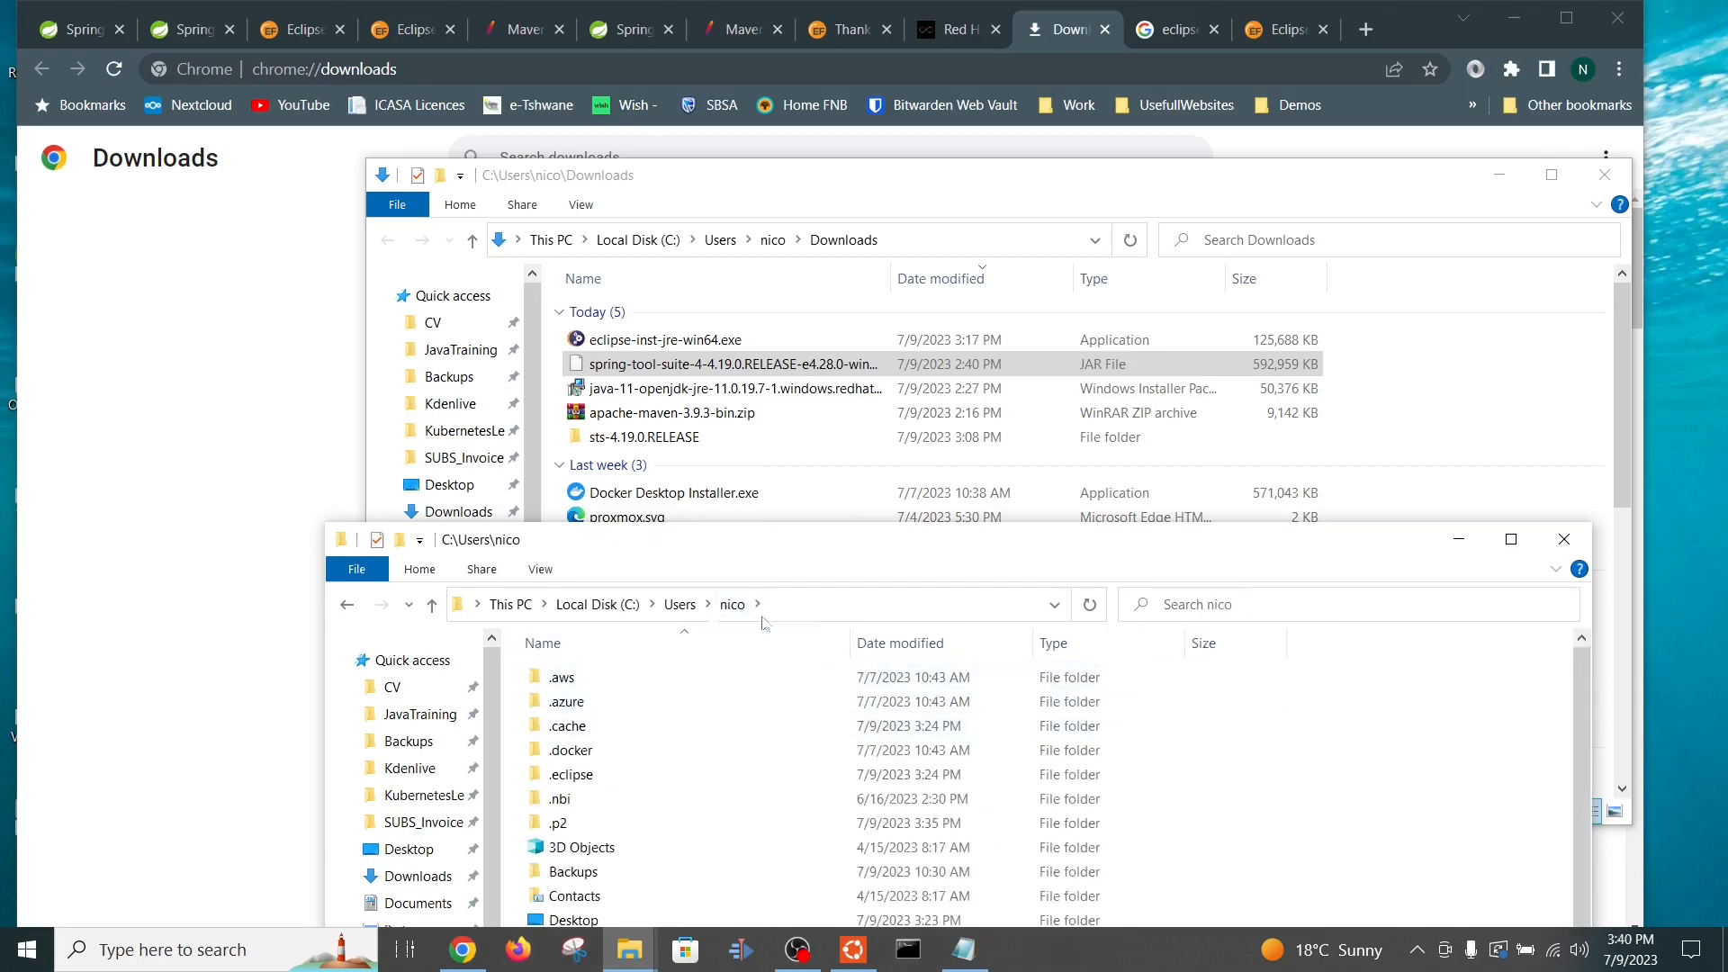
{"action": "right_click", "coordinate": [1470, 783]}
{"action": "mouse_move", "coordinate": [1510, 727]}
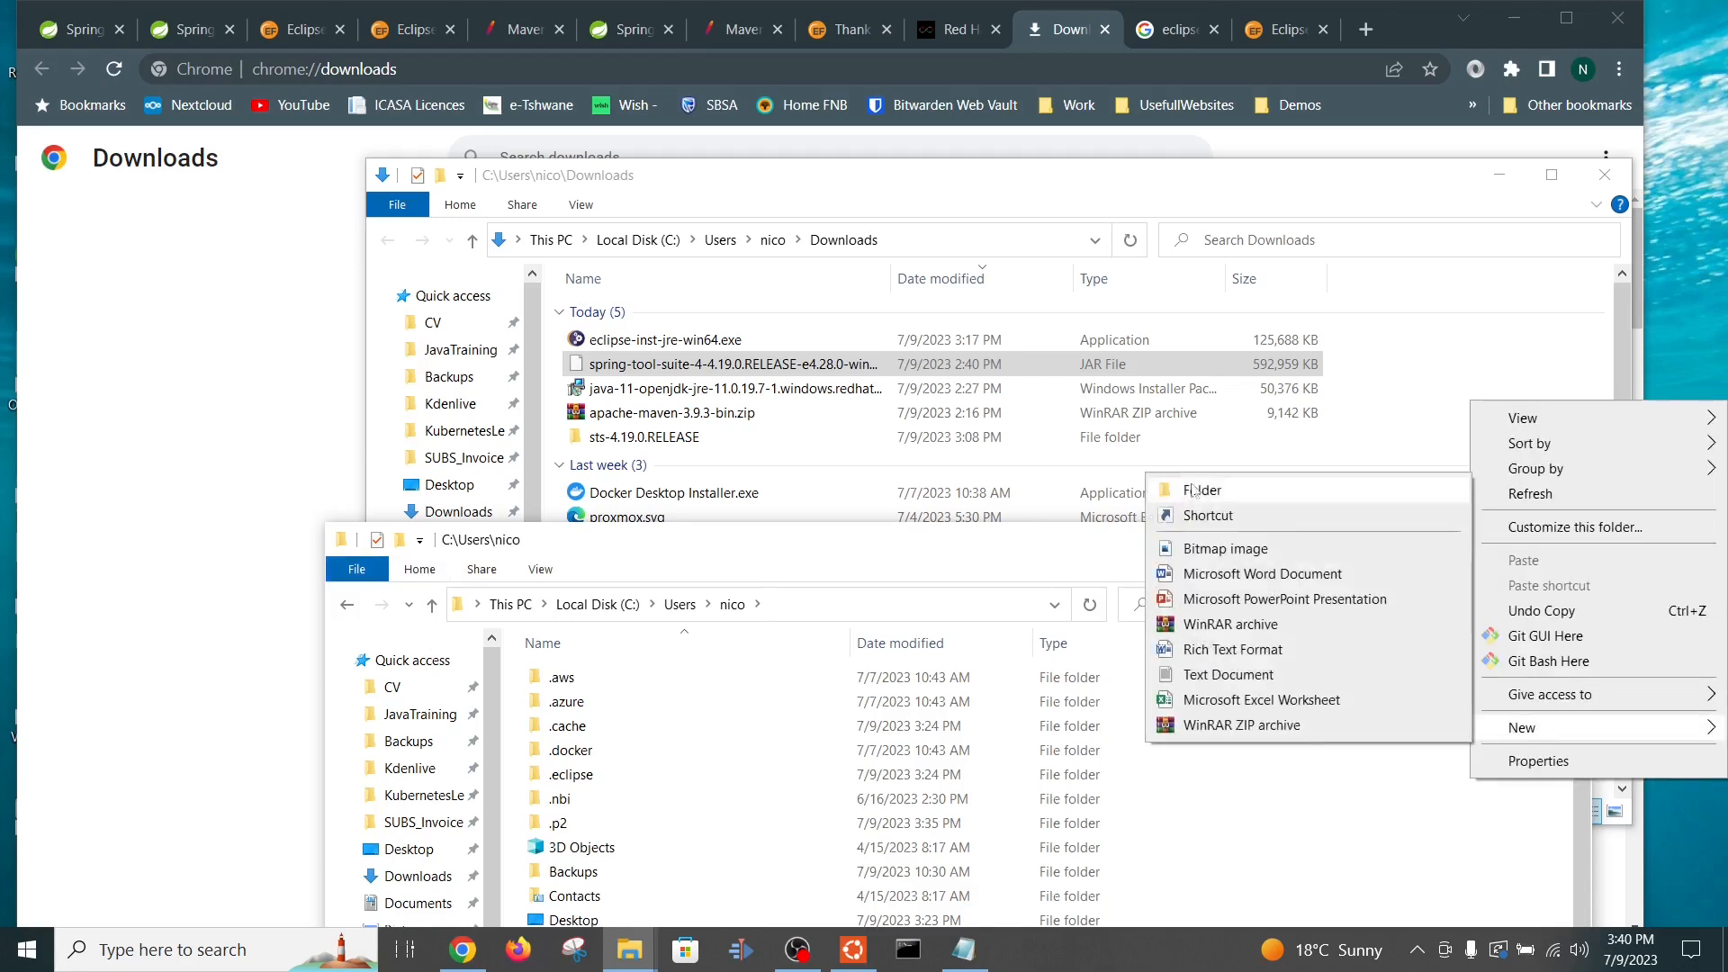
{"action": "left_click", "coordinate": [1196, 491]}
{"action": "left_click", "coordinate": [568, 810]}
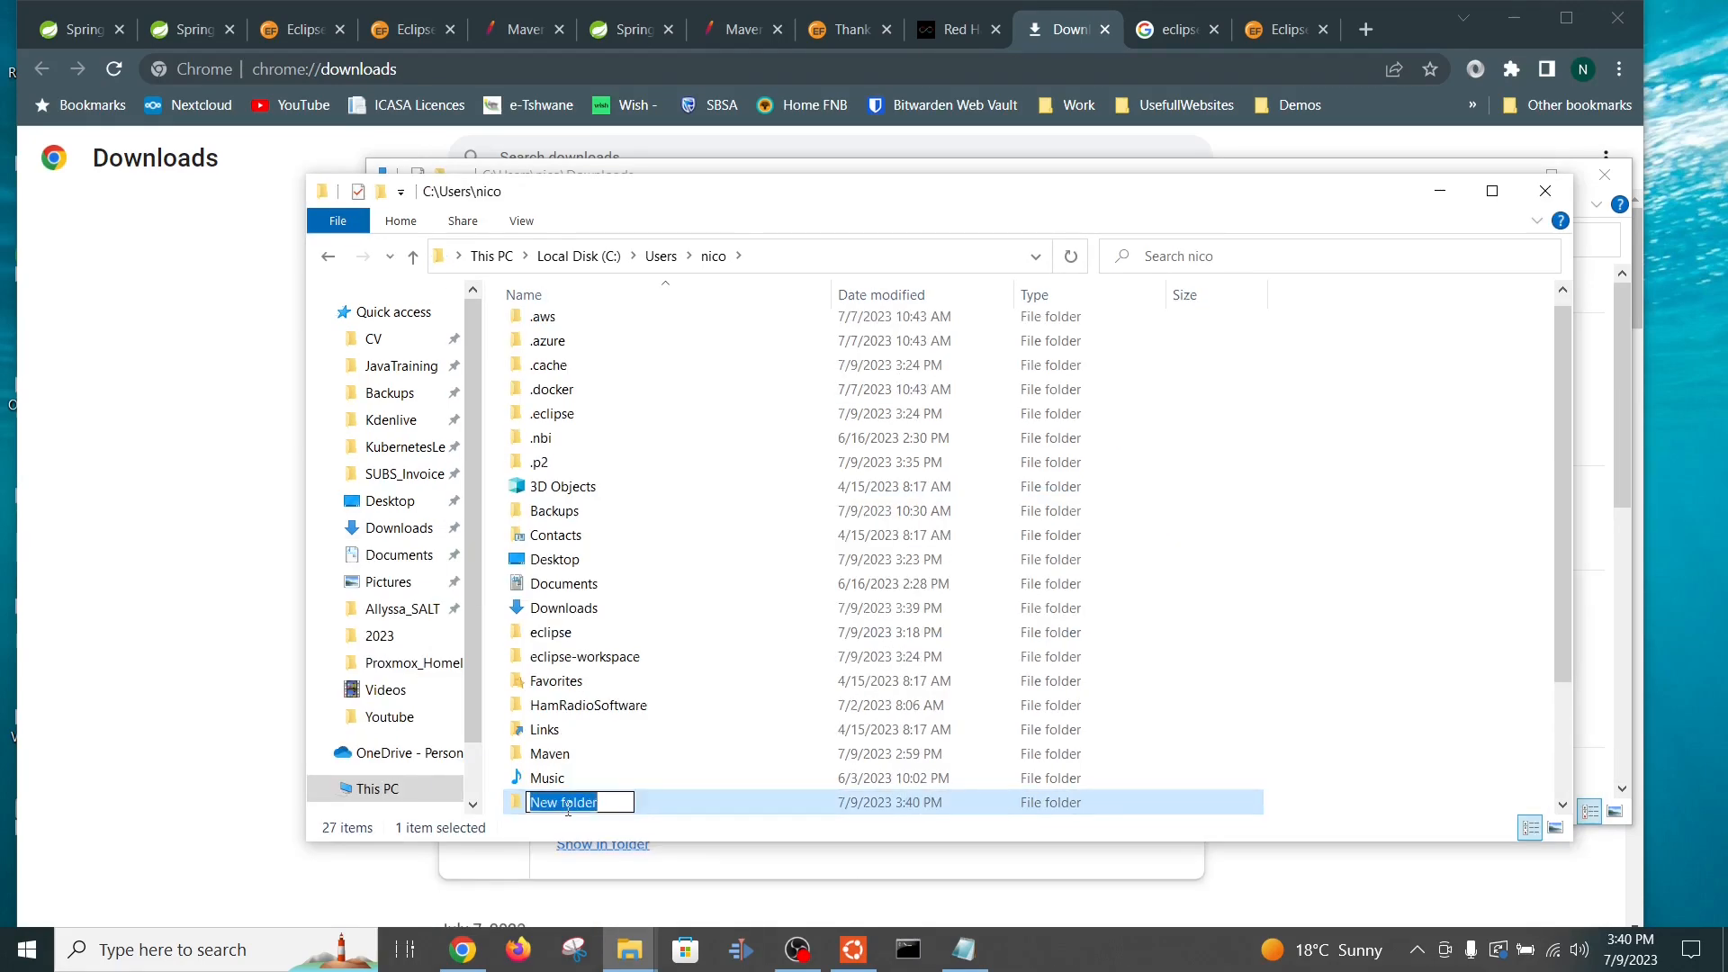
{"action": "type", "text": "STS"}
{"action": "key", "text": "Return"}
{"action": "double_click", "coordinate": [583, 810]}
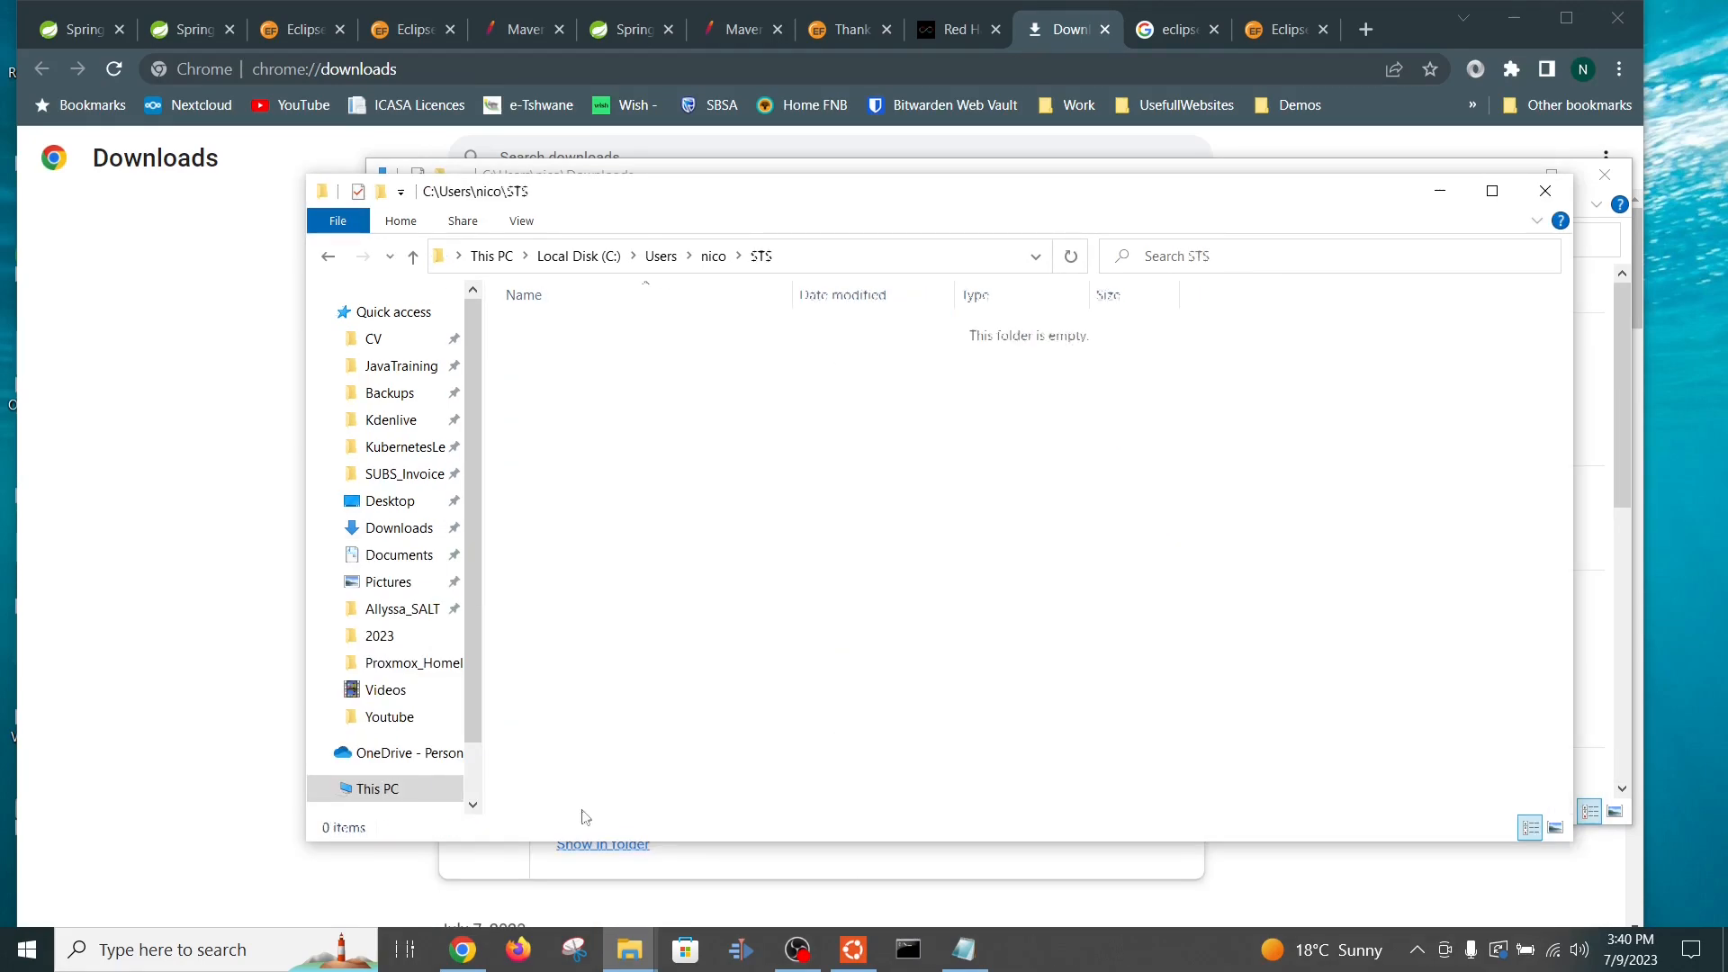
Step: Move the spring-tool-suite jar from Downloads into the STS folder and widen the Name column to show its full file name
{"action": "left_click_drag", "start_coordinate": [782, 200], "coordinate": [804, 300]}
{"action": "left_click", "coordinate": [770, 198]}
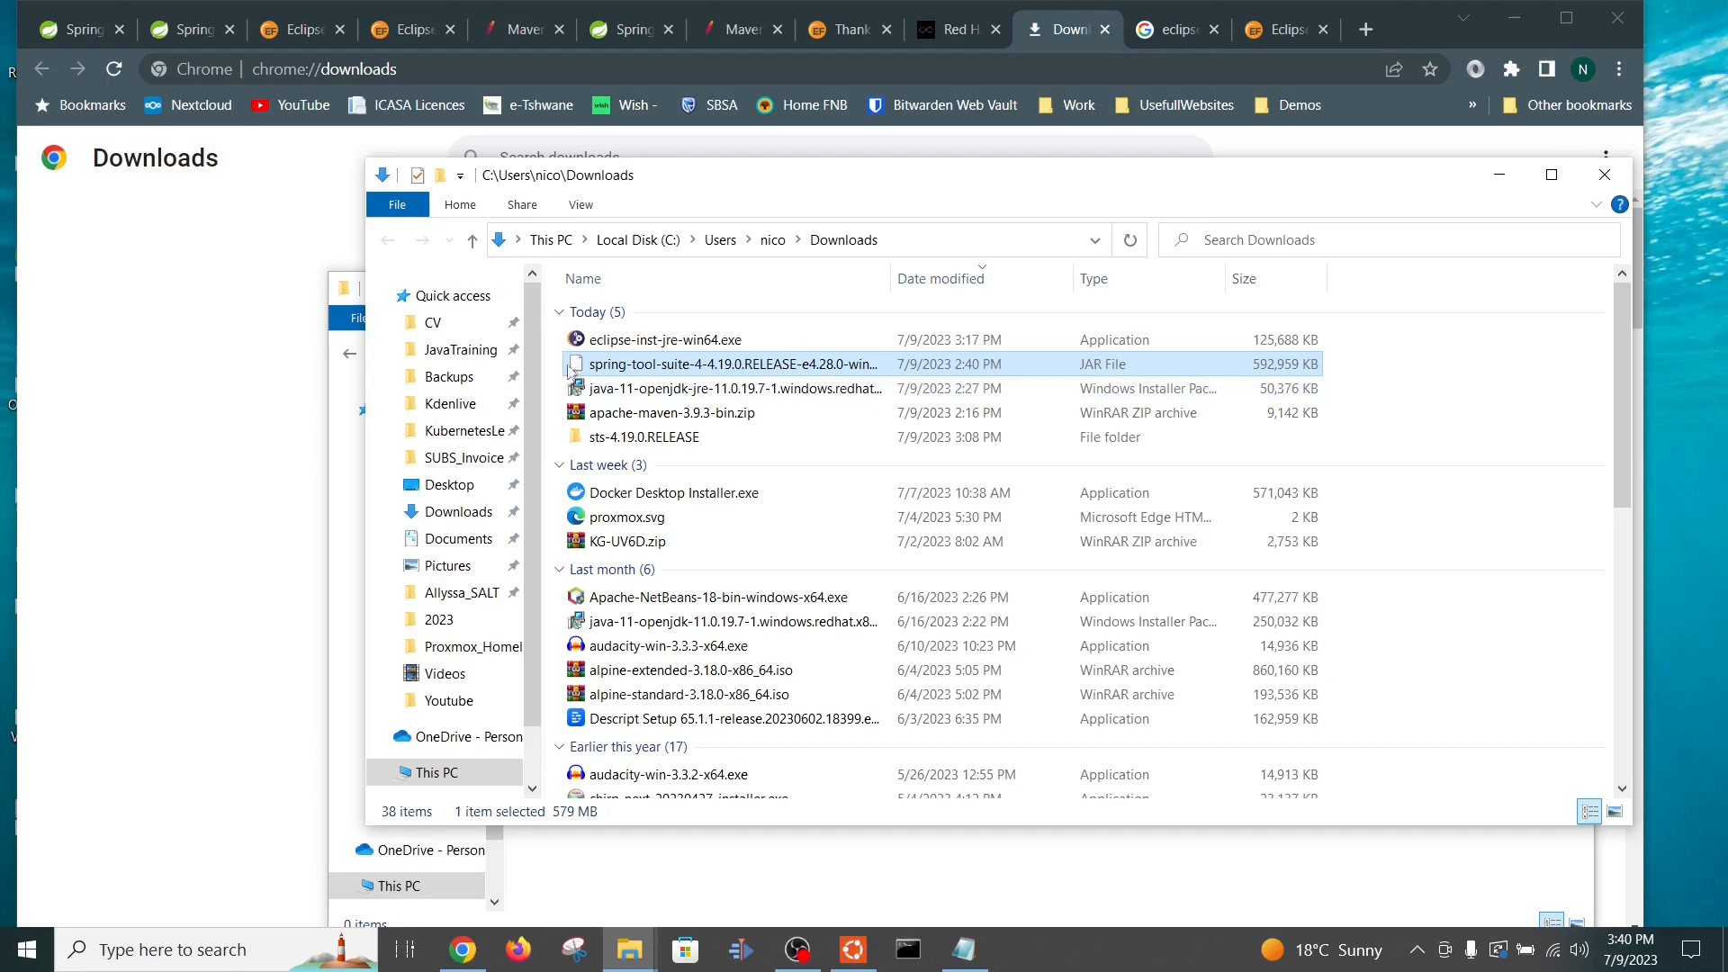
{"action": "left_click_drag", "start_coordinate": [572, 369], "coordinate": [765, 879]}
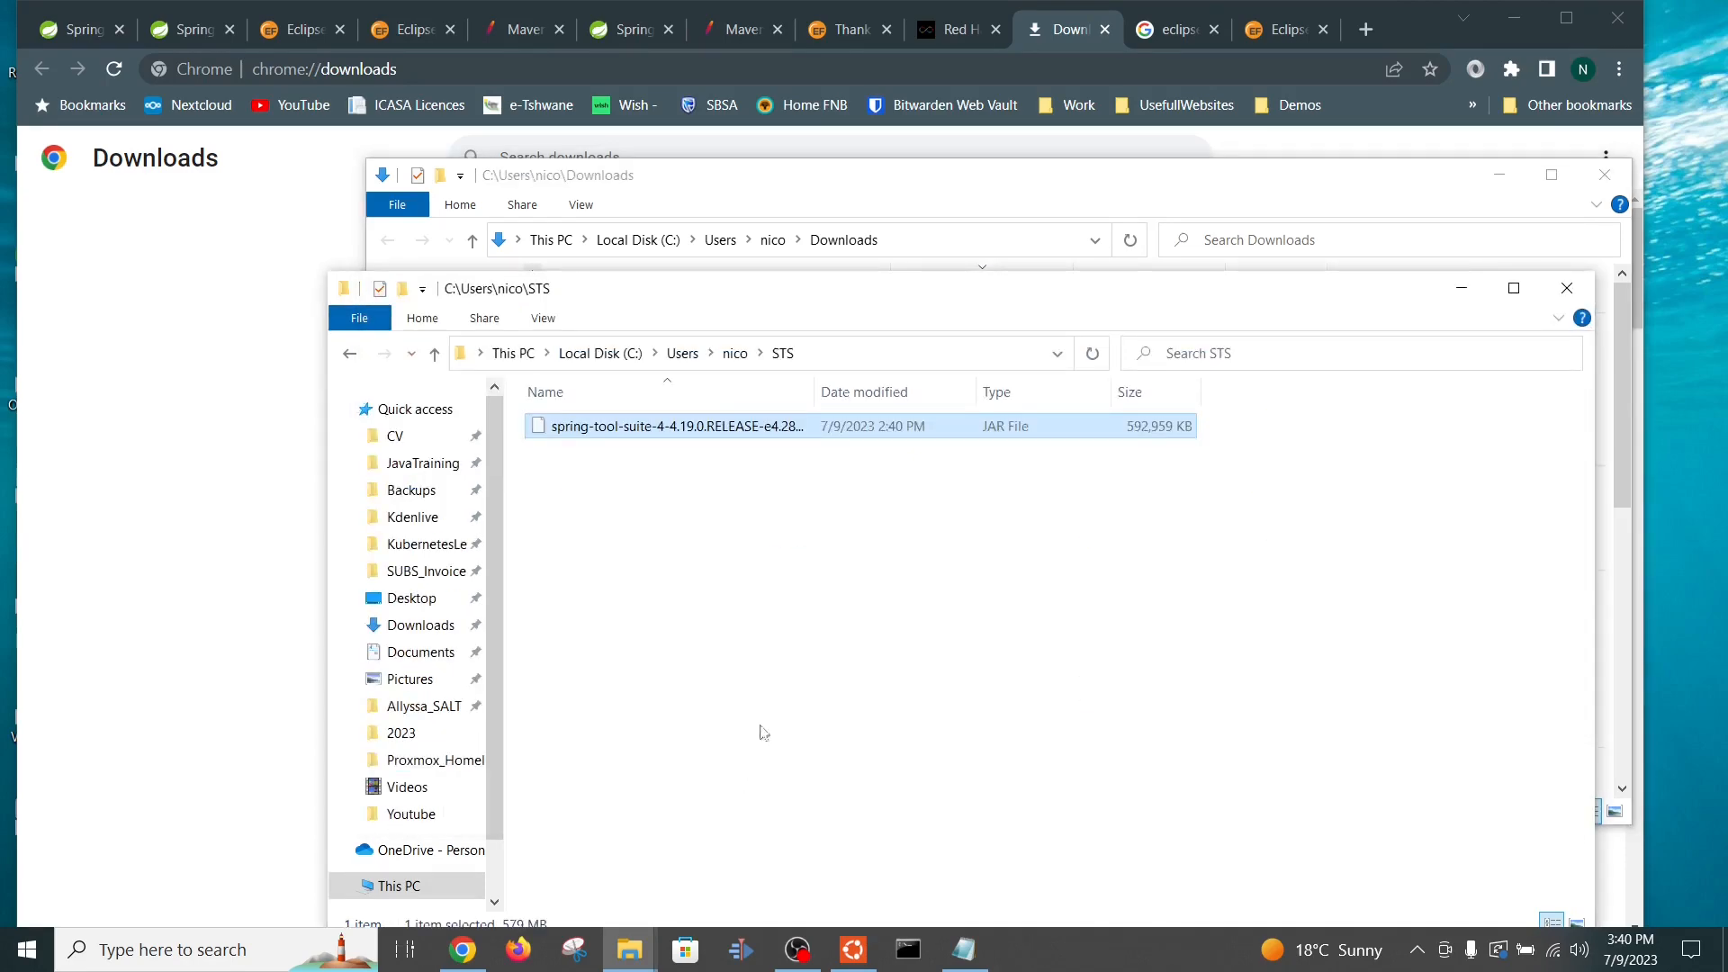
{"action": "left_click_drag", "start_coordinate": [814, 393], "coordinate": [1131, 397]}
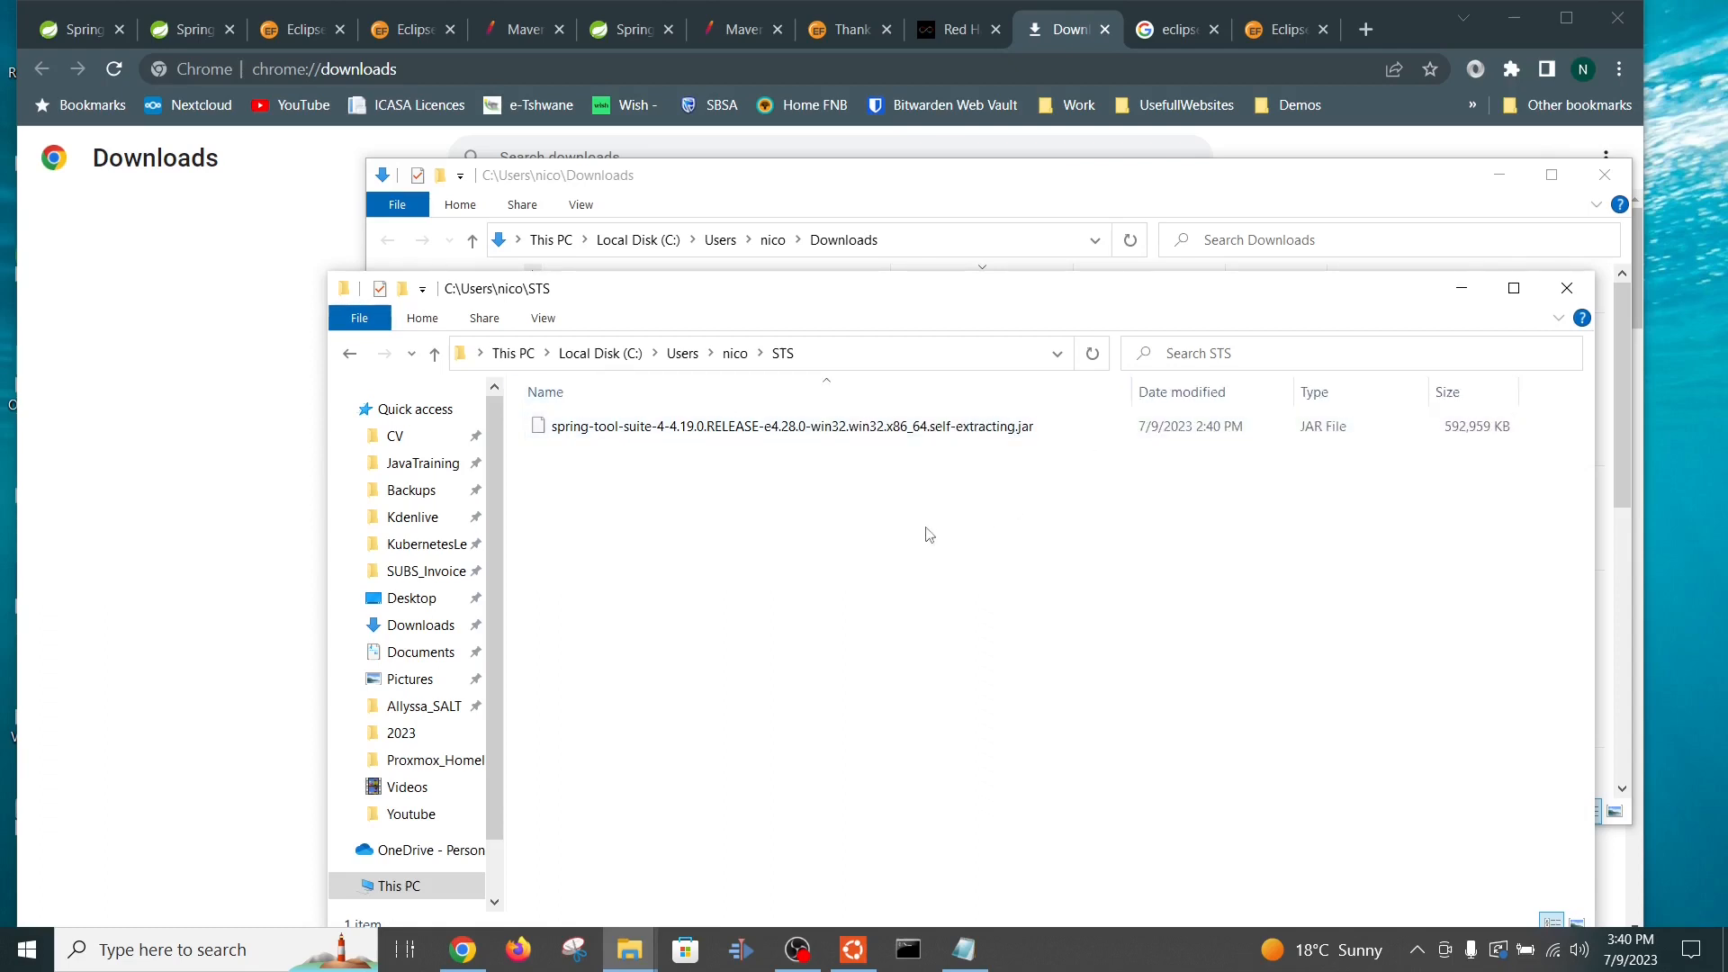
Step: Copy the STS folder's path, open a Command Prompt and change to that directory with cd
{"action": "left_click", "coordinate": [830, 357]}
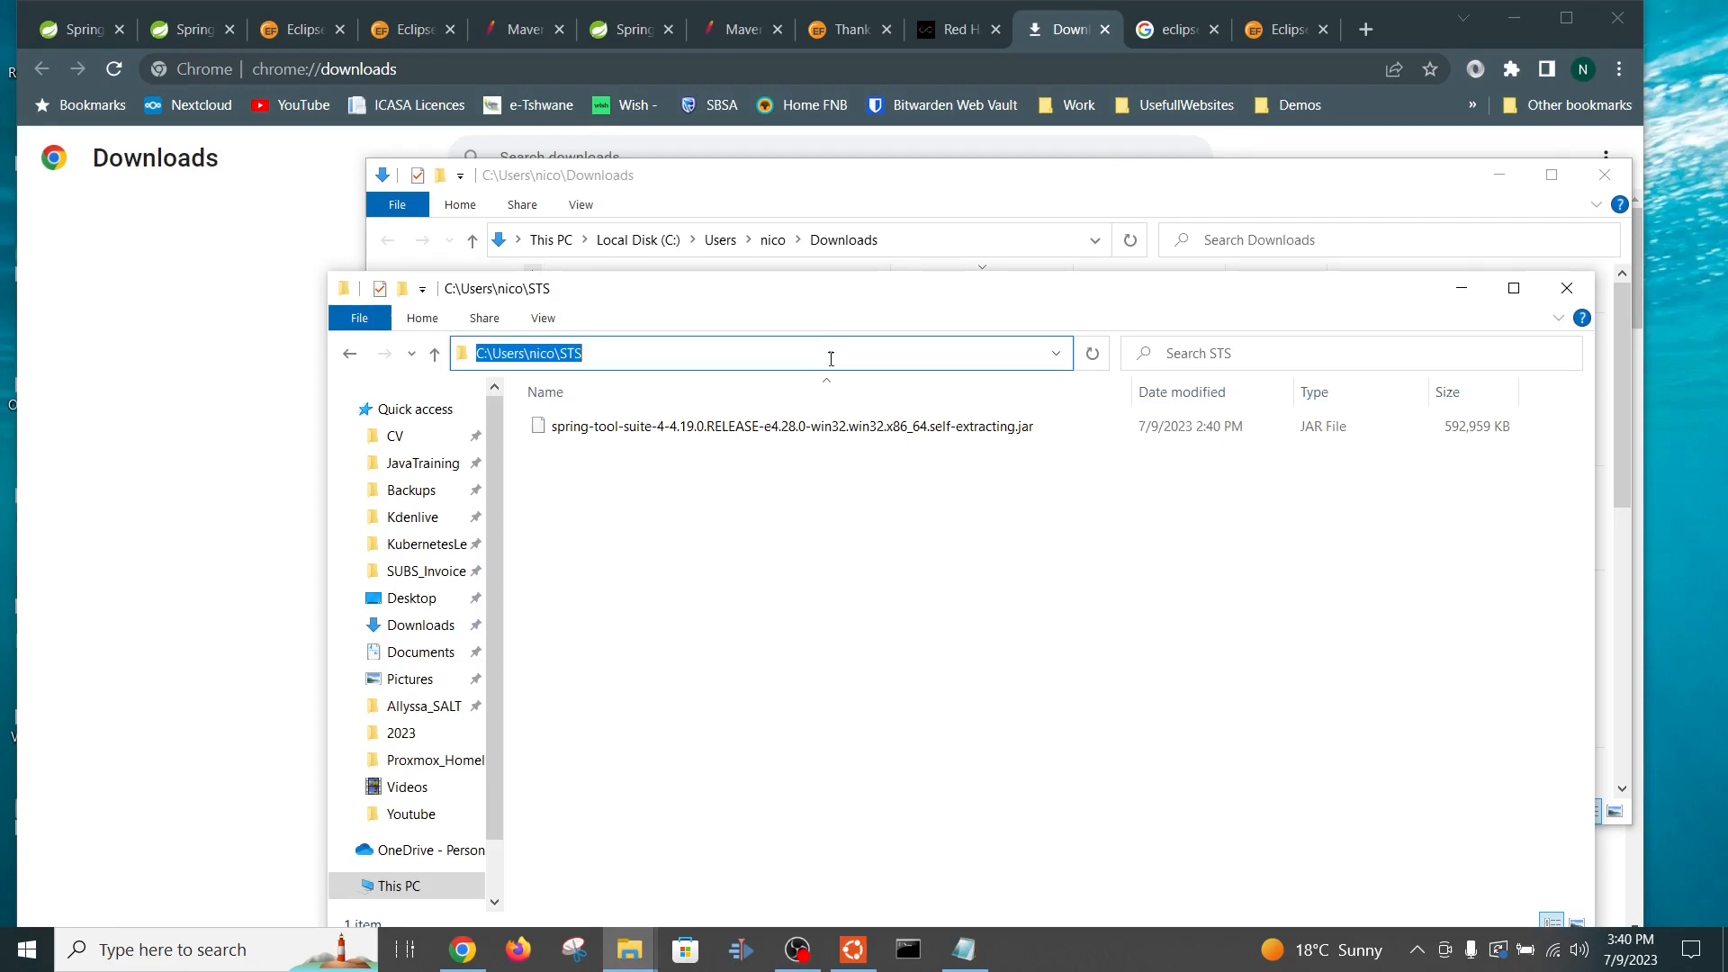
{"action": "right_click", "coordinate": [570, 353]}
{"action": "left_click", "coordinate": [599, 412]}
{"action": "left_click", "coordinate": [240, 960]}
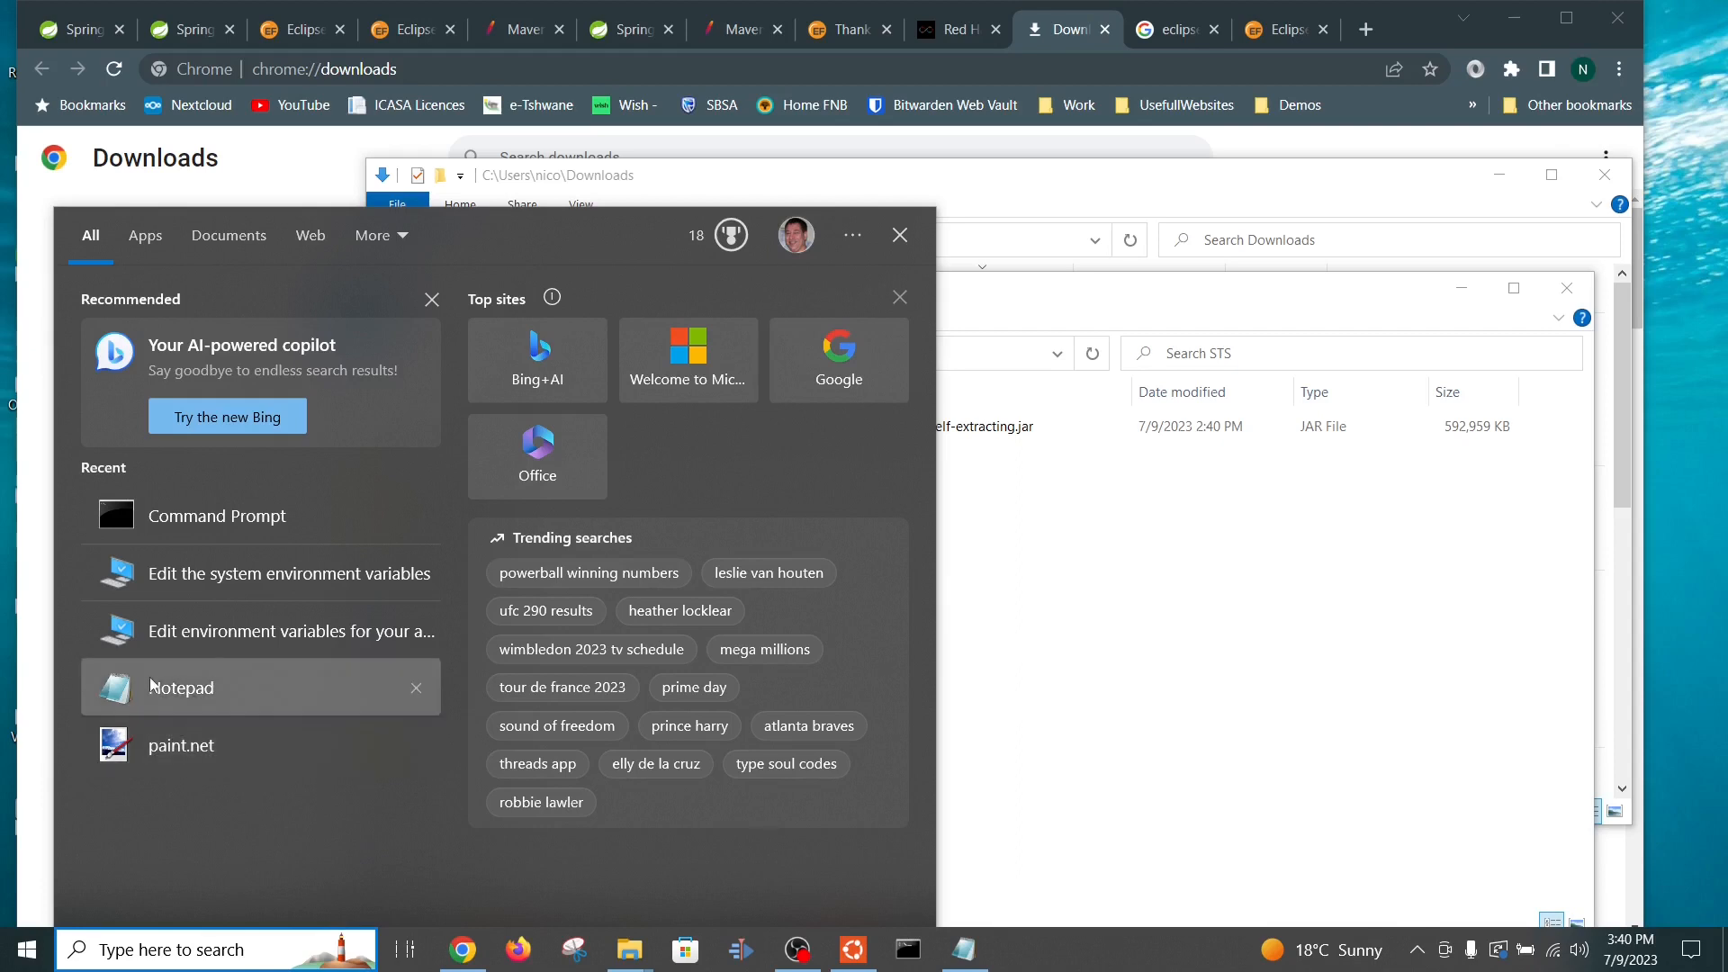
{"action": "left_click", "coordinate": [270, 526]}
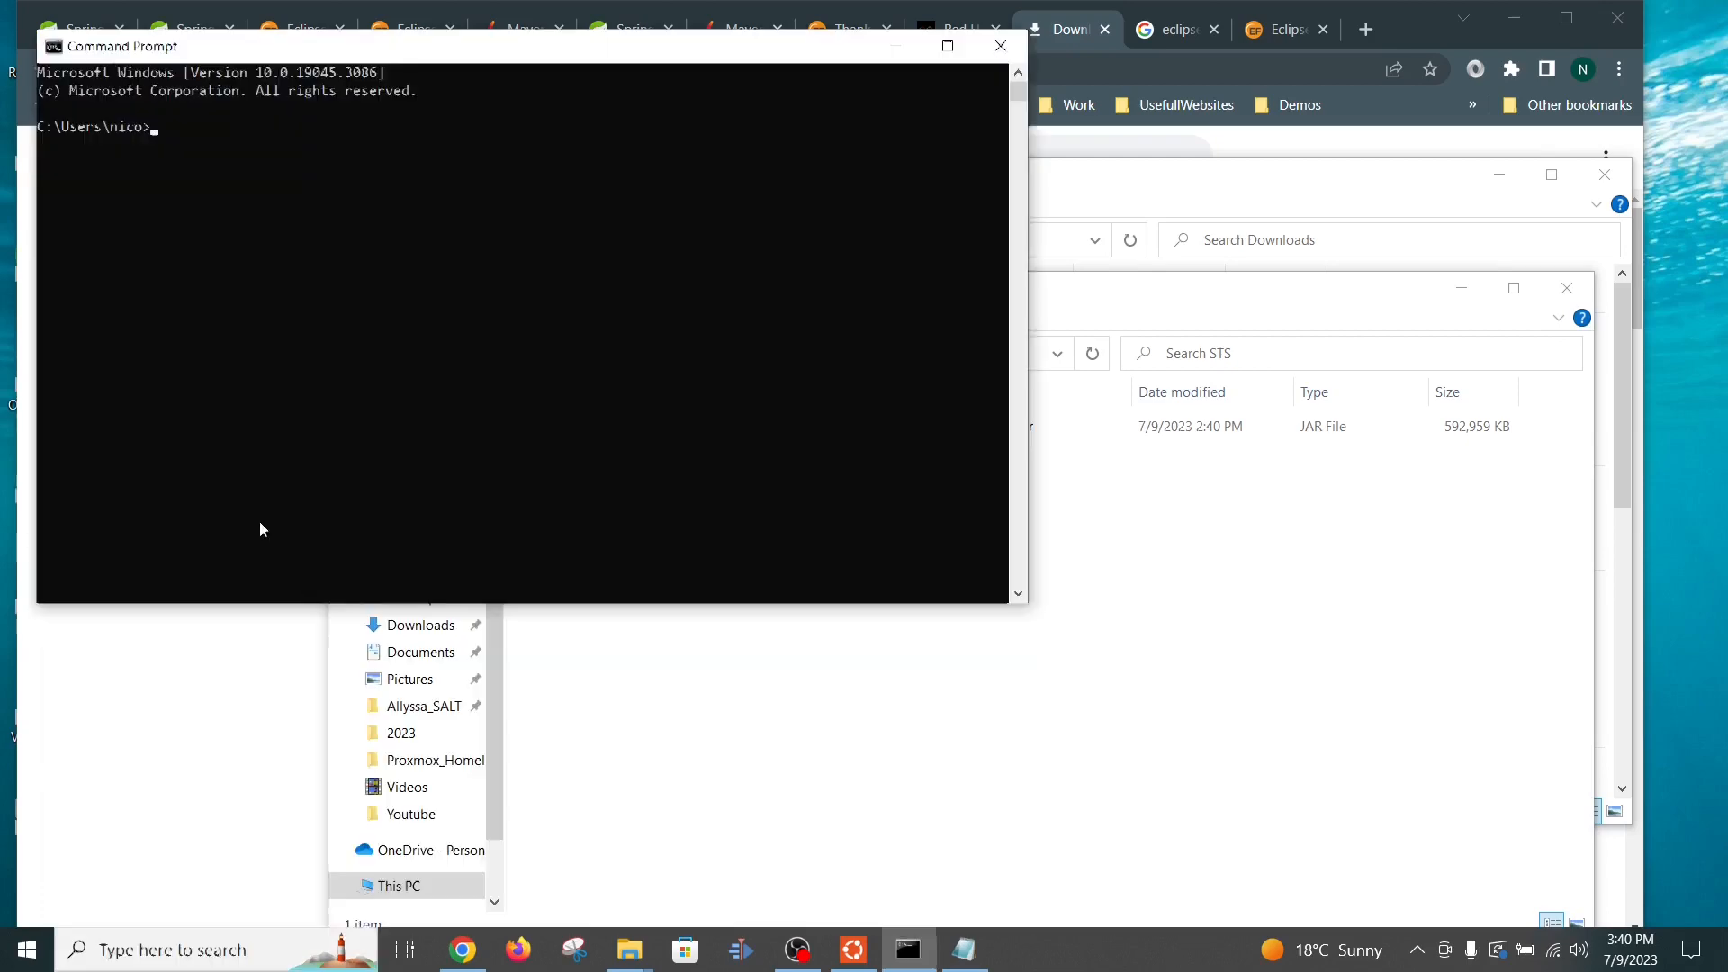
{"action": "type", "text": "cd"}
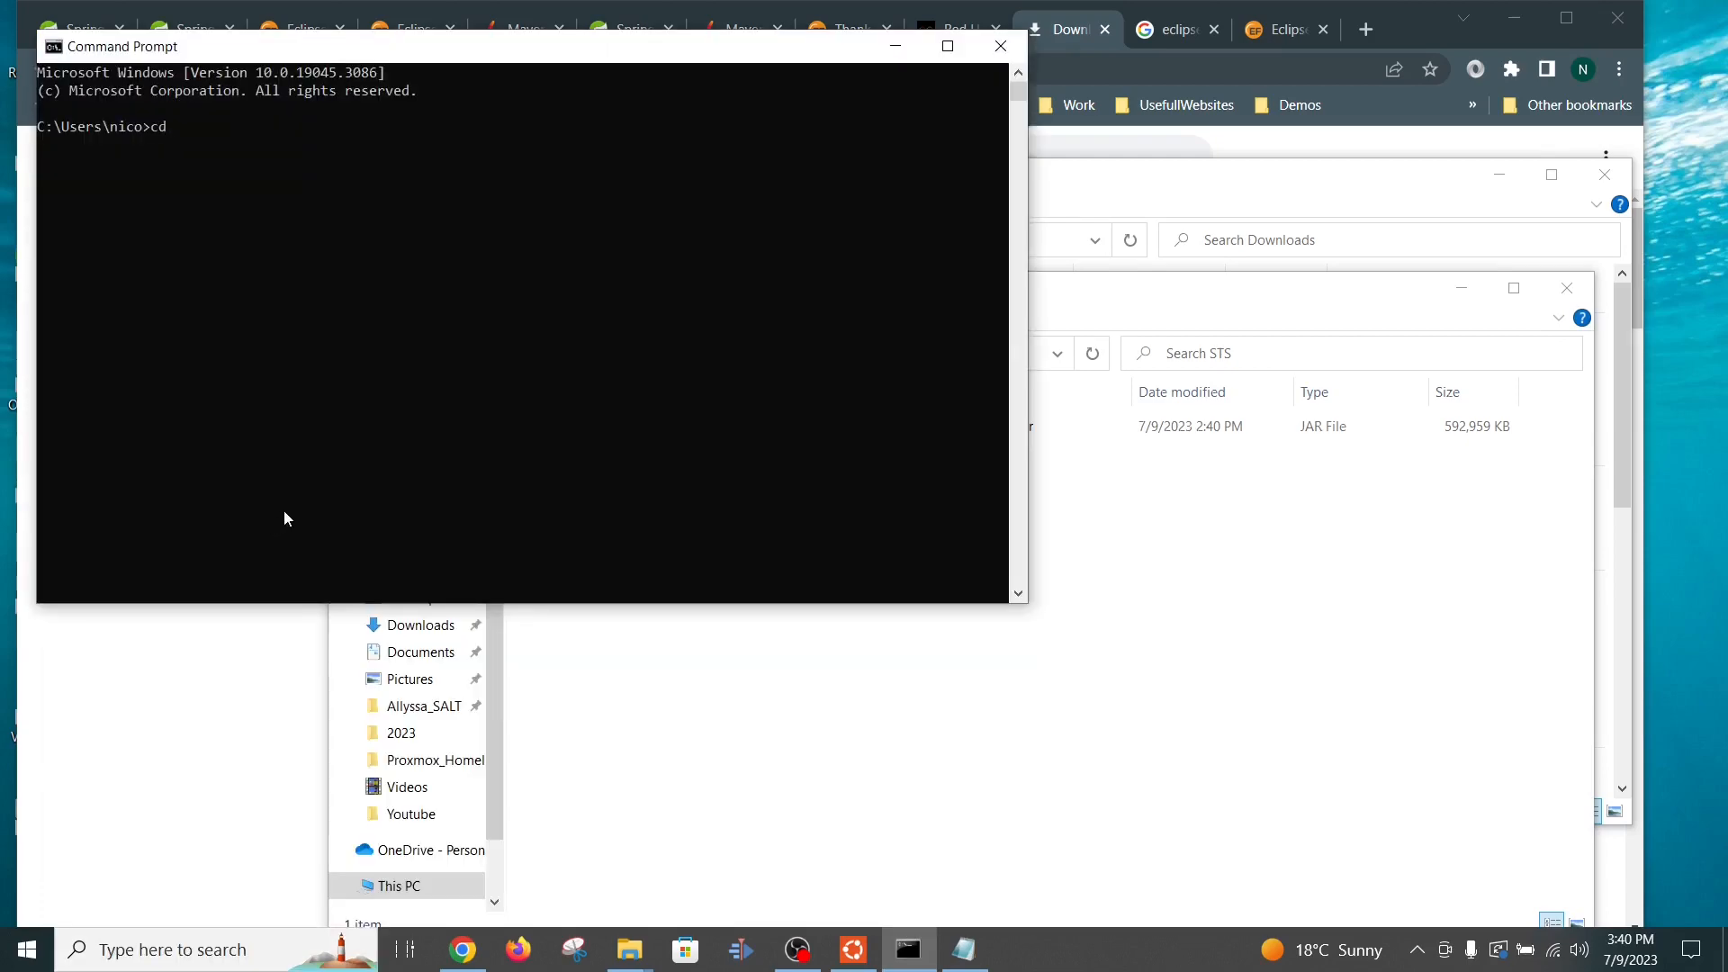
{"action": "key", "text": "ctrl+v"}
{"action": "key", "text": "Return"}
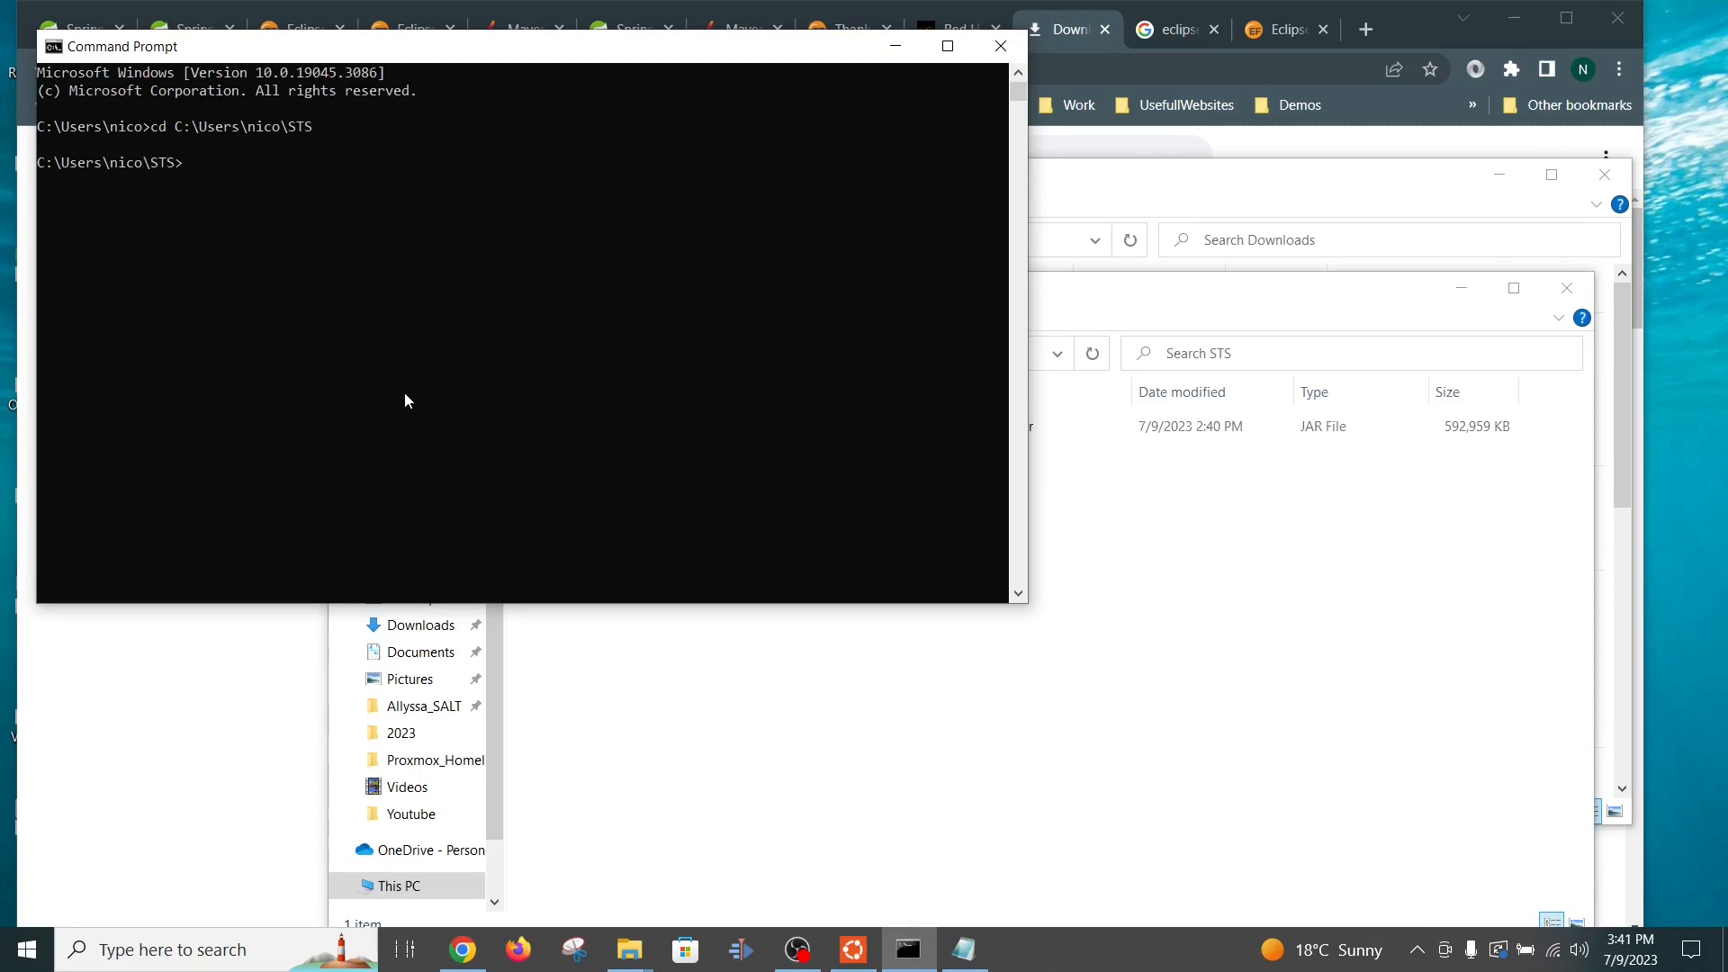
Step: List the directory with dir and extract the suite with java -jar spring-tool-suite-4-4.19.0.RELEASE-e4.28.0-win32.win32.x86_64.self-extracting.jar
{"action": "type", "text": "dir"}
{"action": "key", "text": "Return"}
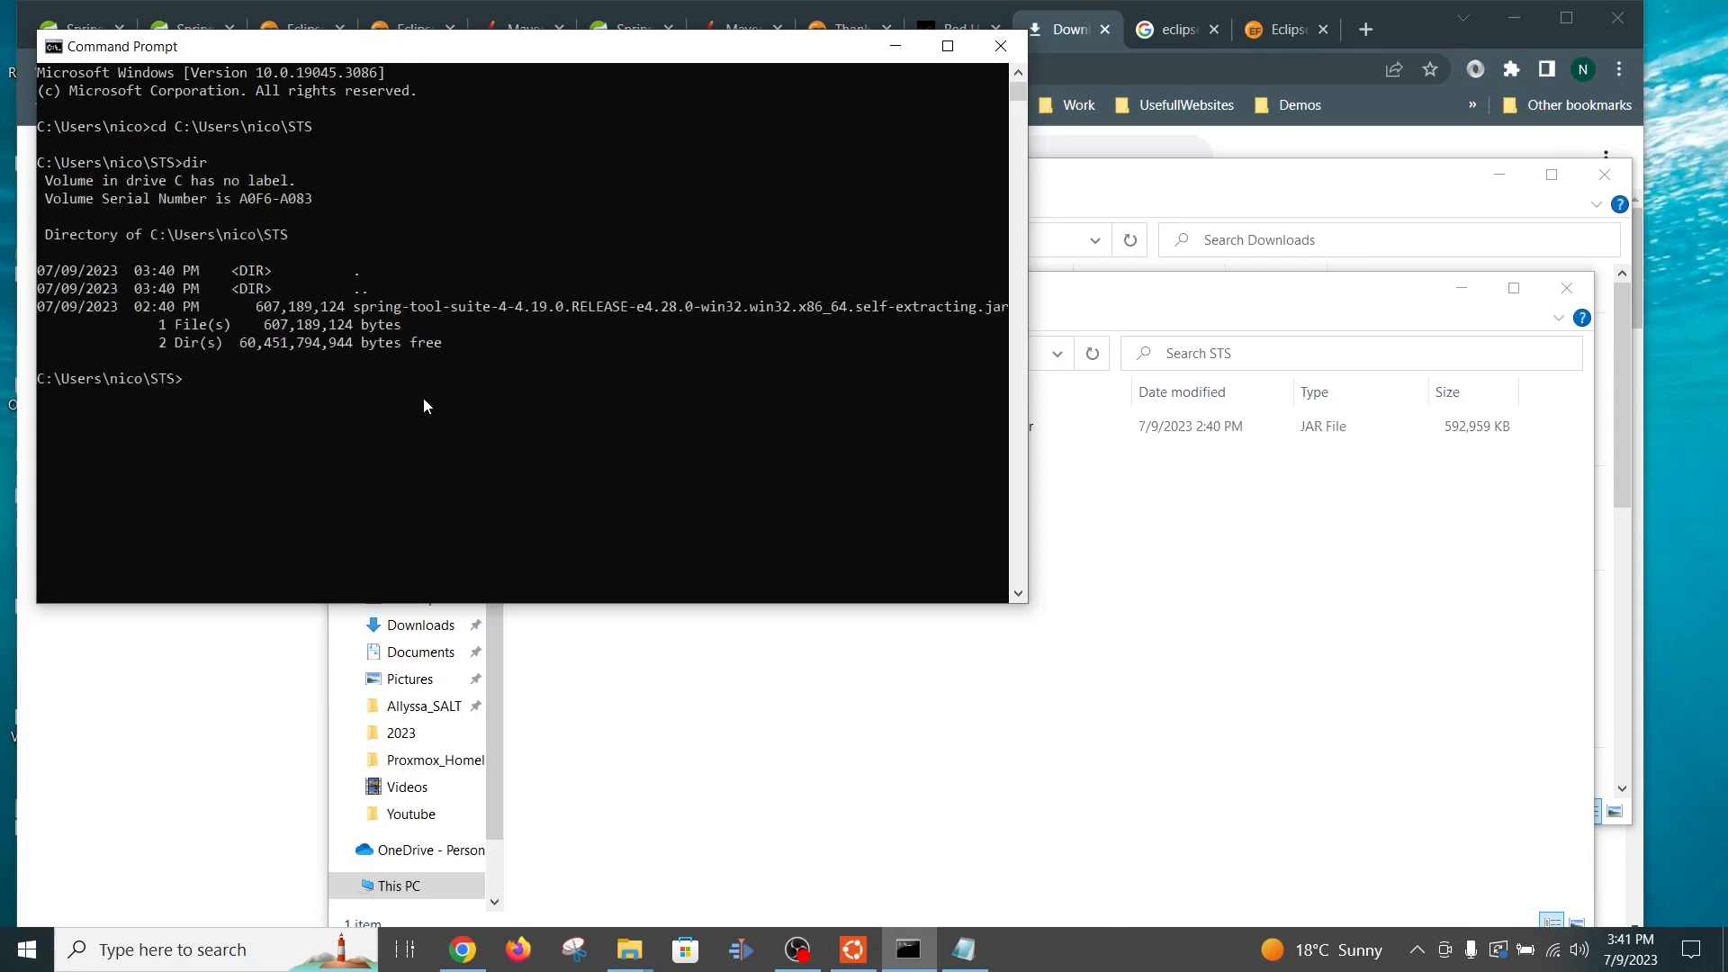
{"action": "type", "text": "java -jar spring"}
{"action": "key", "text": "Tab"}
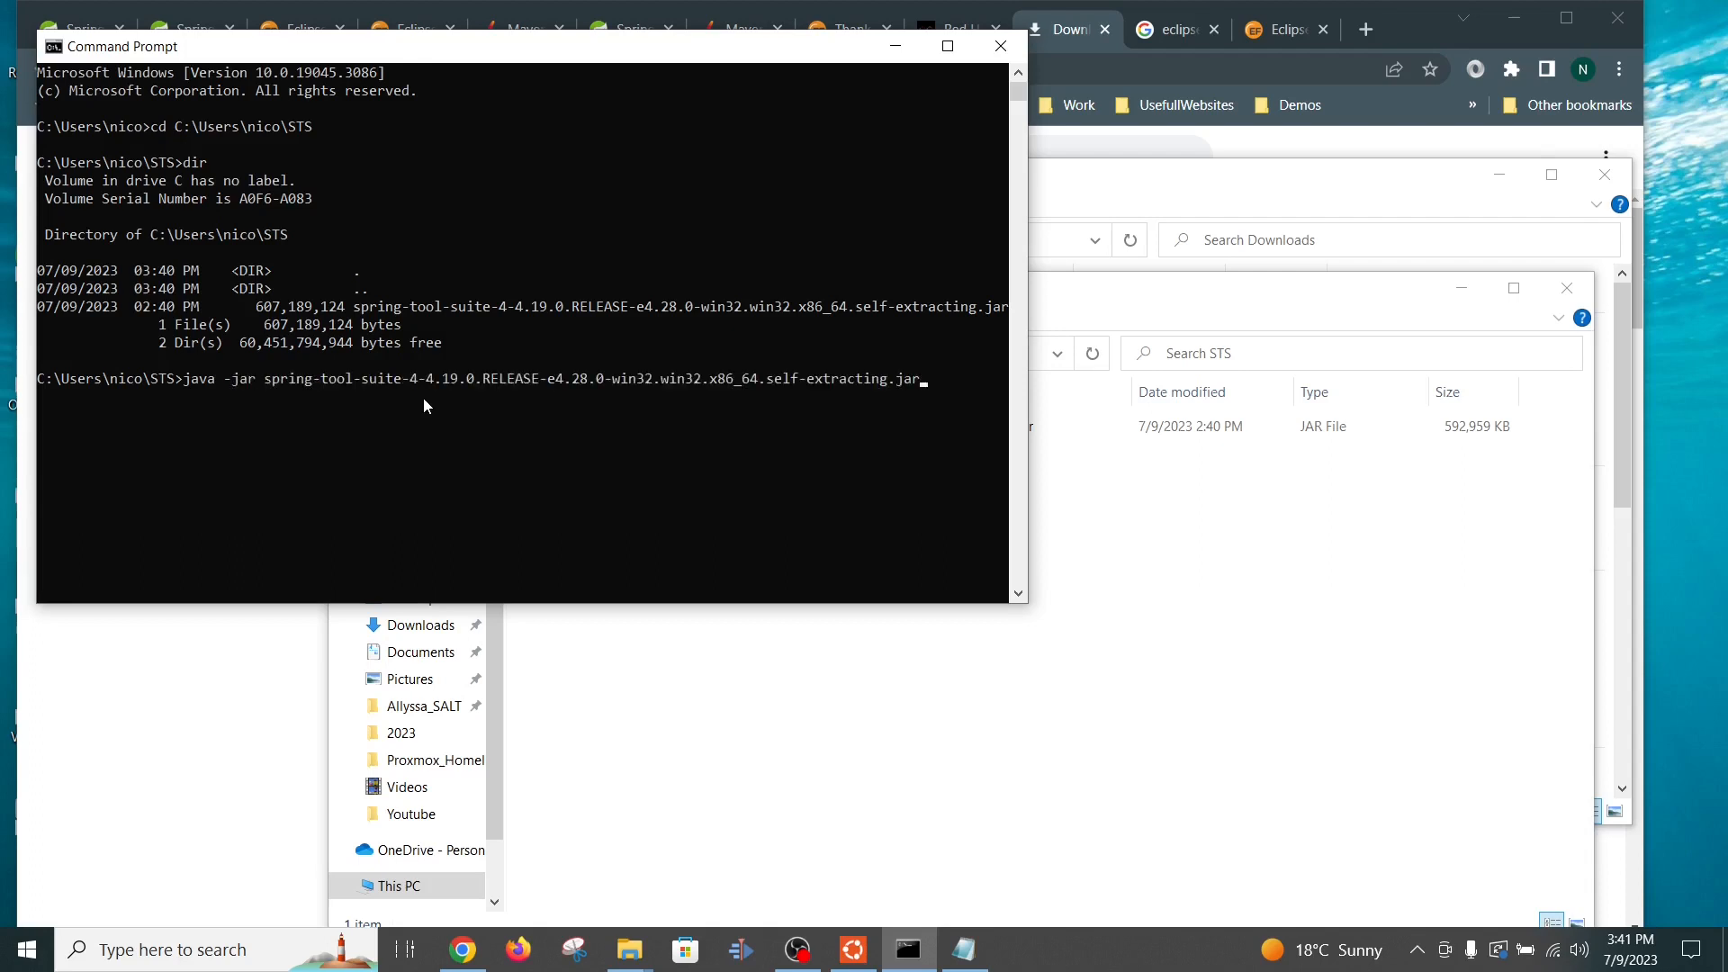
{"action": "key", "text": "Return"}
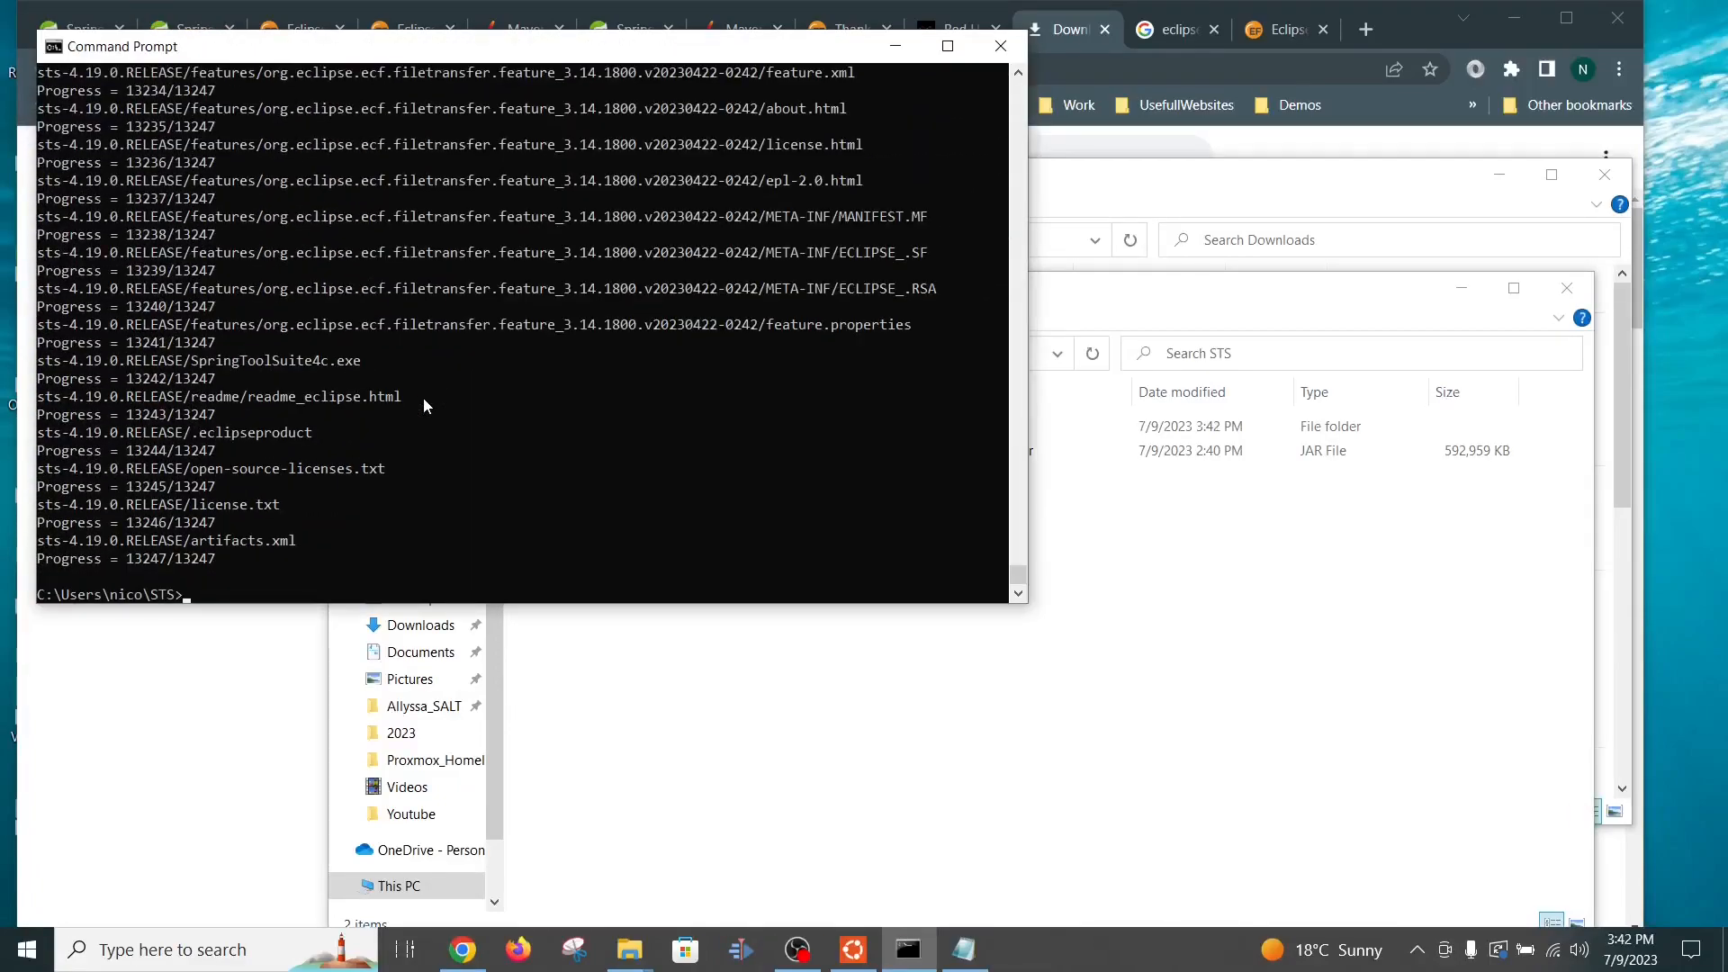
Step: Open the extracted sts-4.19.0.RELEASE folder in File Explorer and create a desktop shortcut to SpringToolSuite4.exe
{"action": "left_click", "coordinate": [1190, 562]}
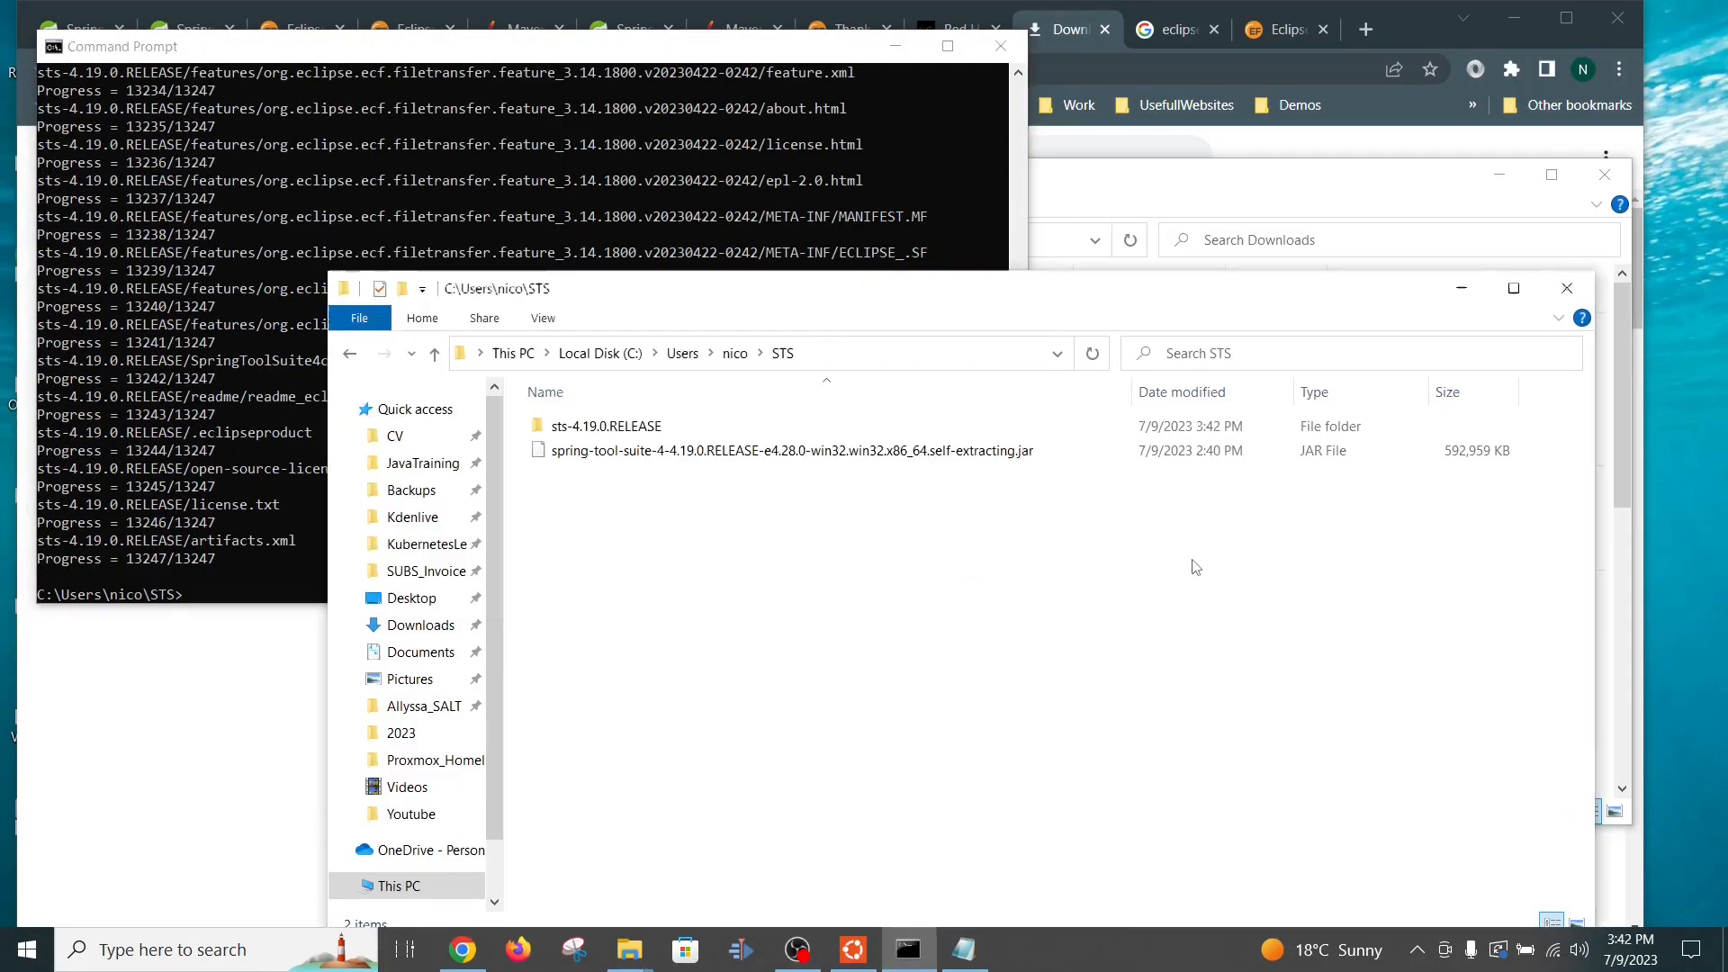
{"action": "double_click", "coordinate": [540, 426]}
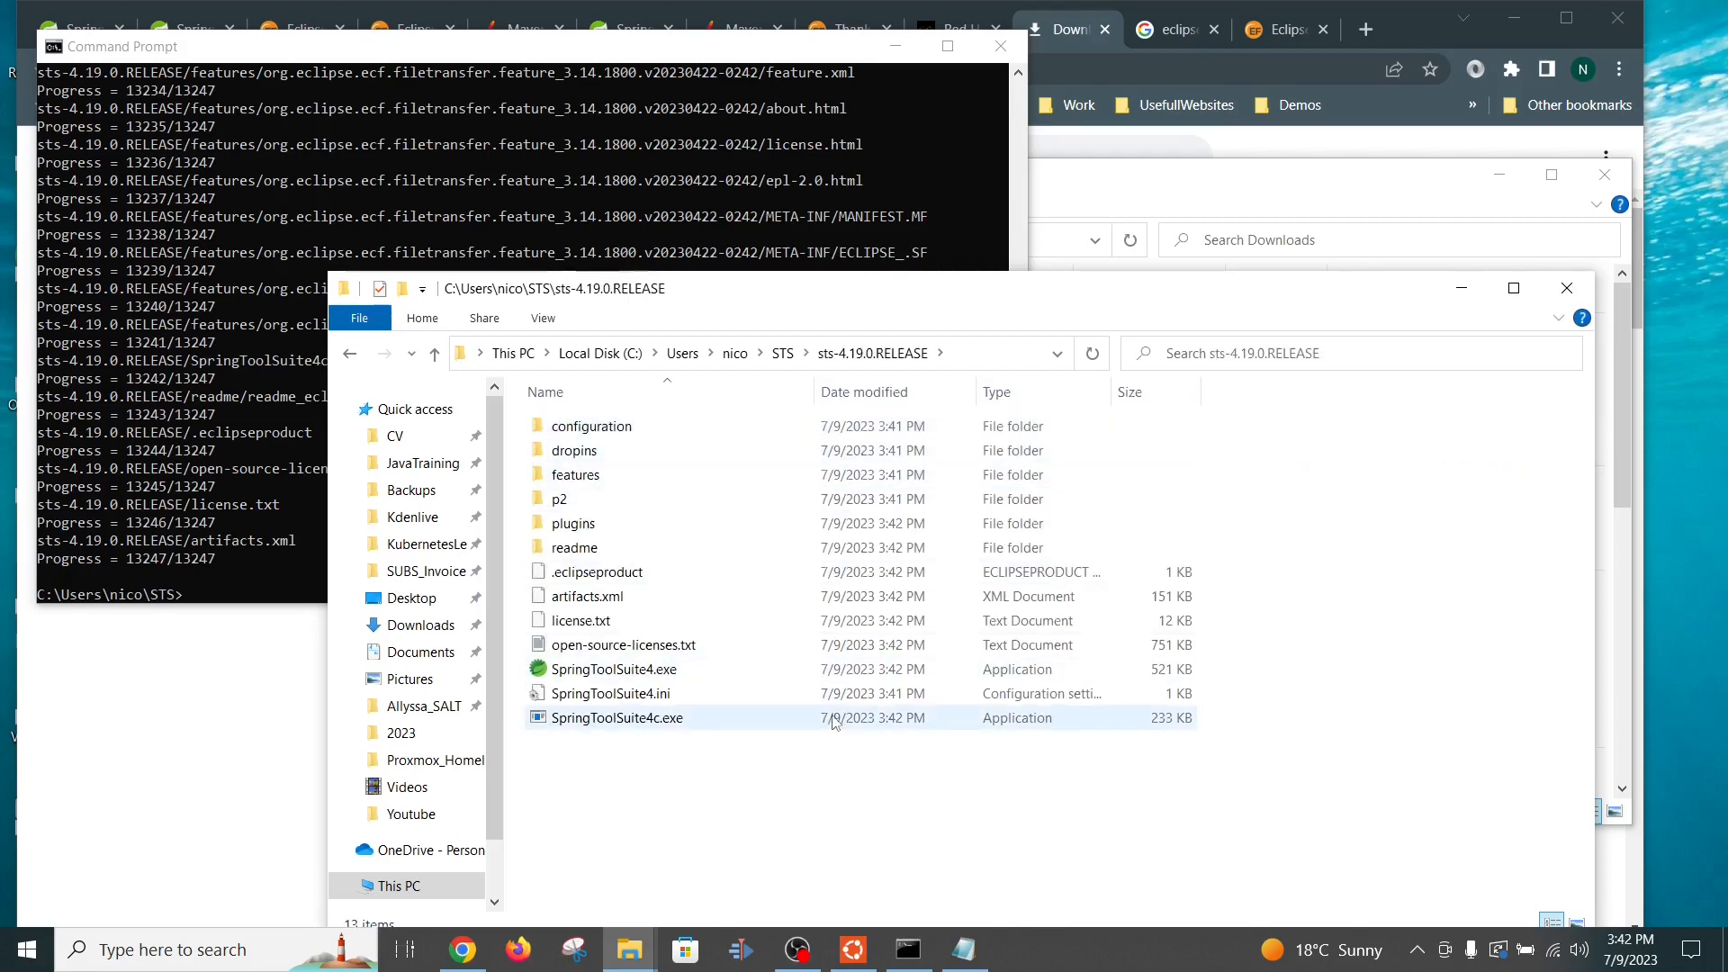
{"action": "left_click", "coordinate": [637, 672]}
{"action": "right_click", "coordinate": [637, 671]}
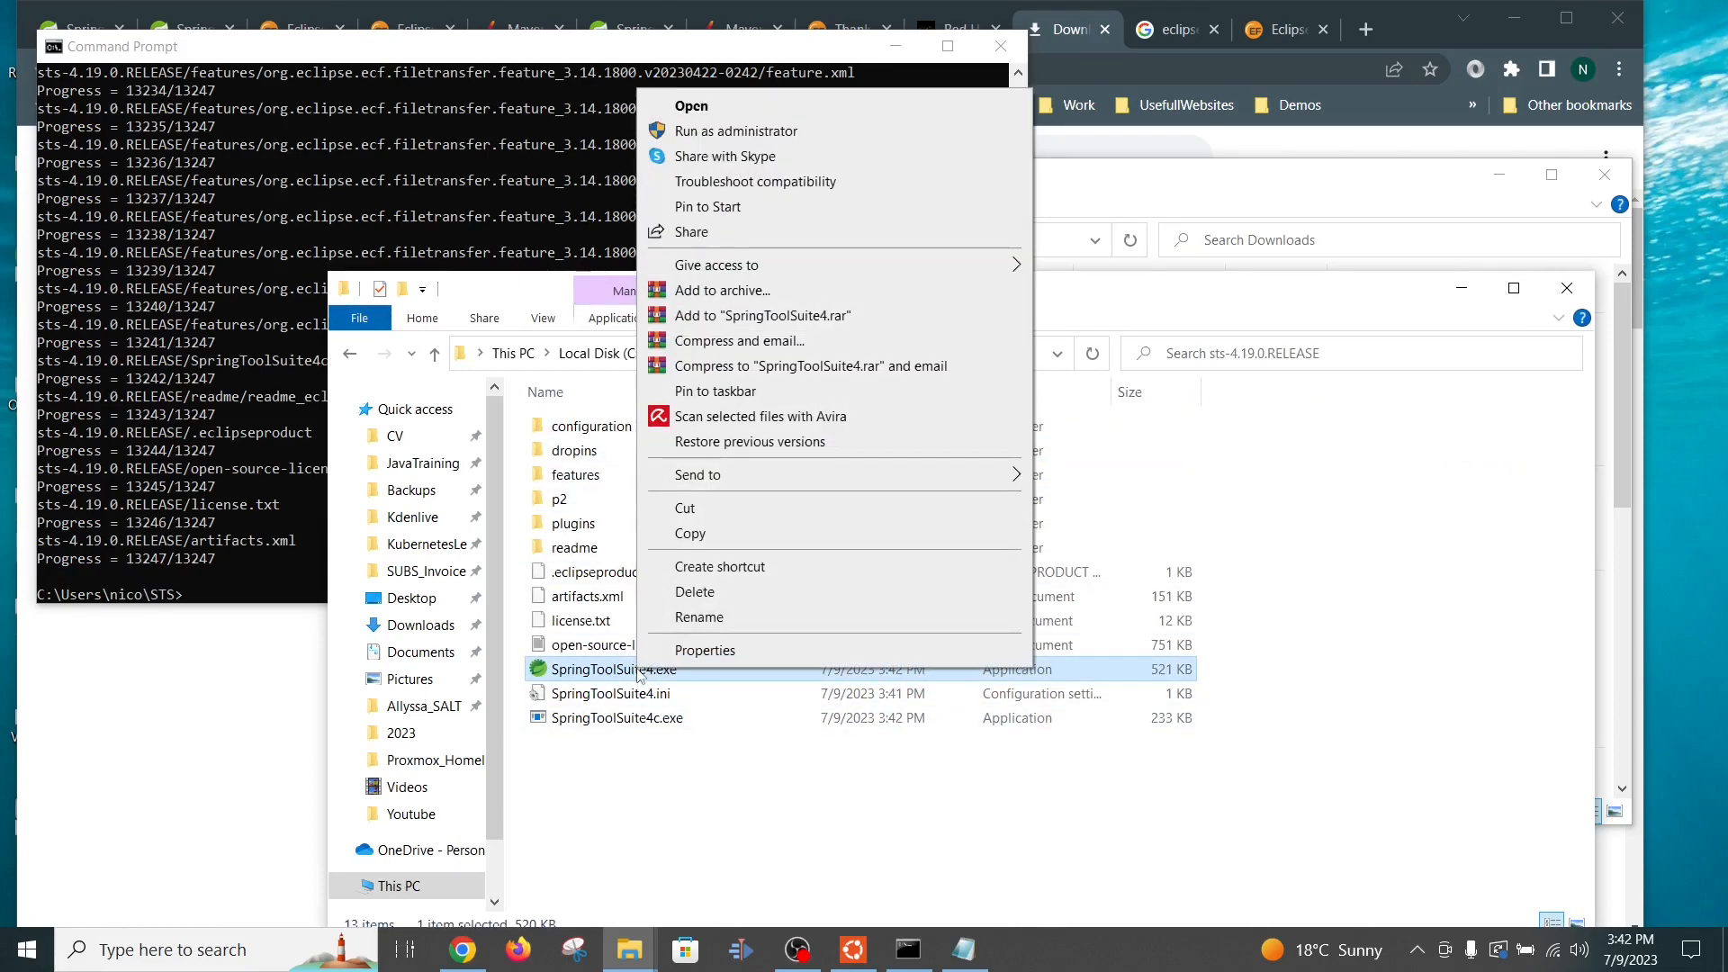
{"action": "mouse_move", "coordinate": [761, 486]}
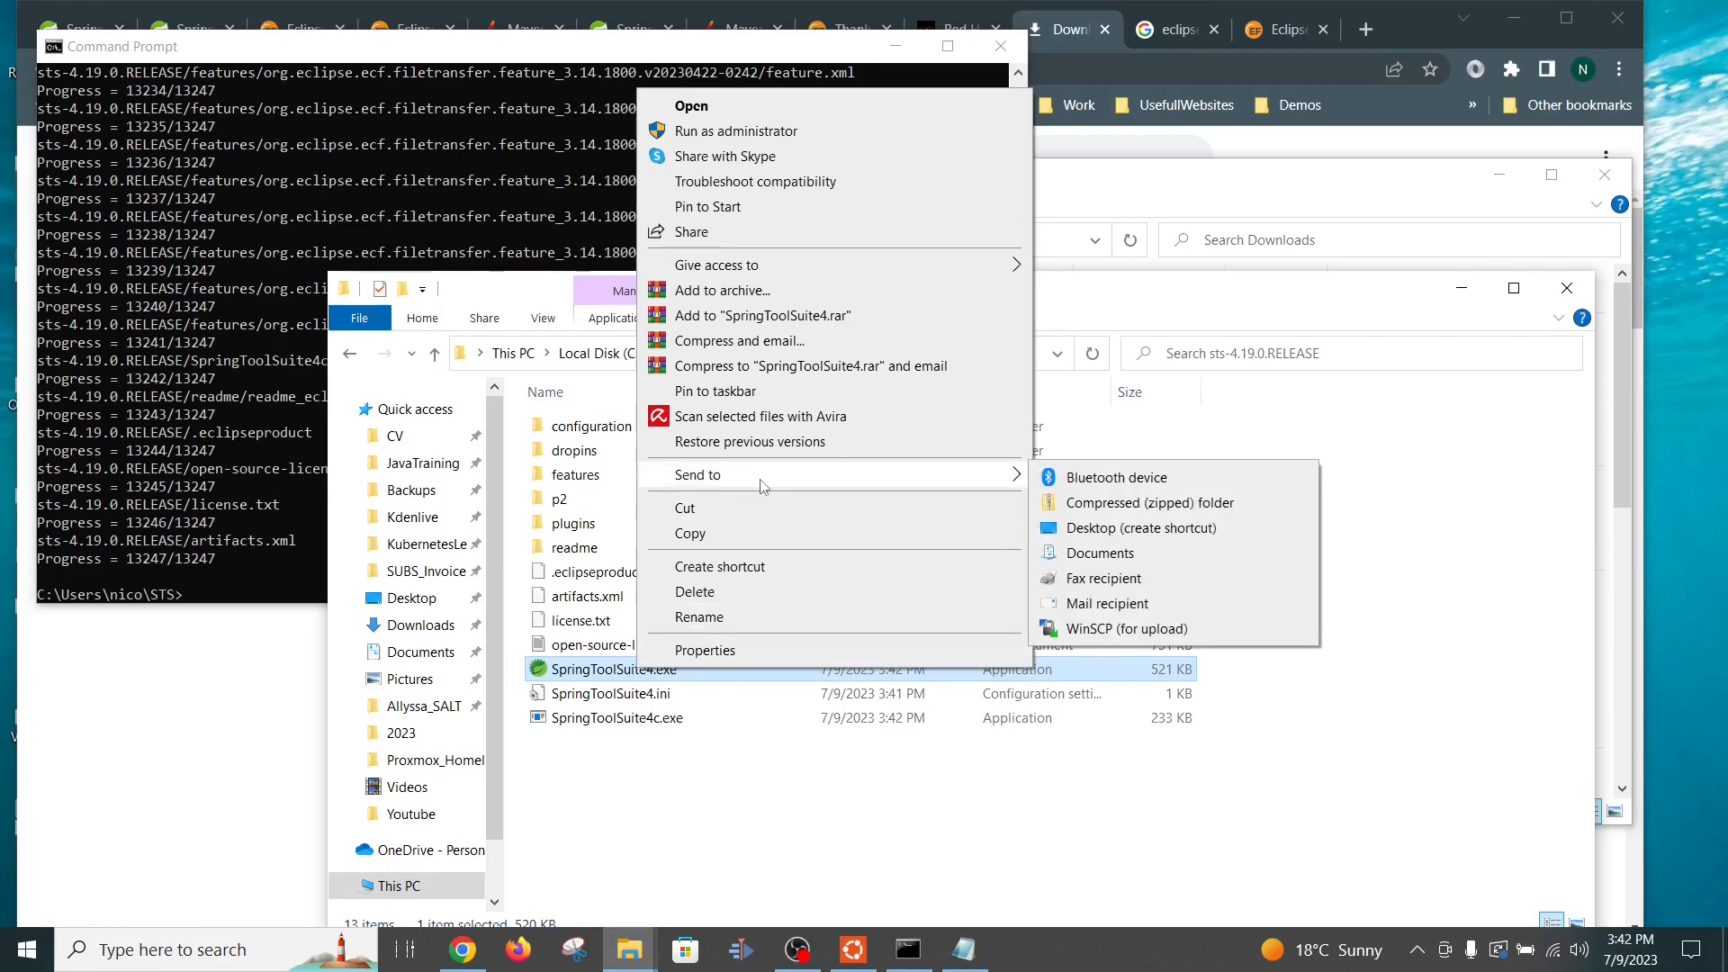
{"action": "left_click", "coordinate": [1170, 528]}
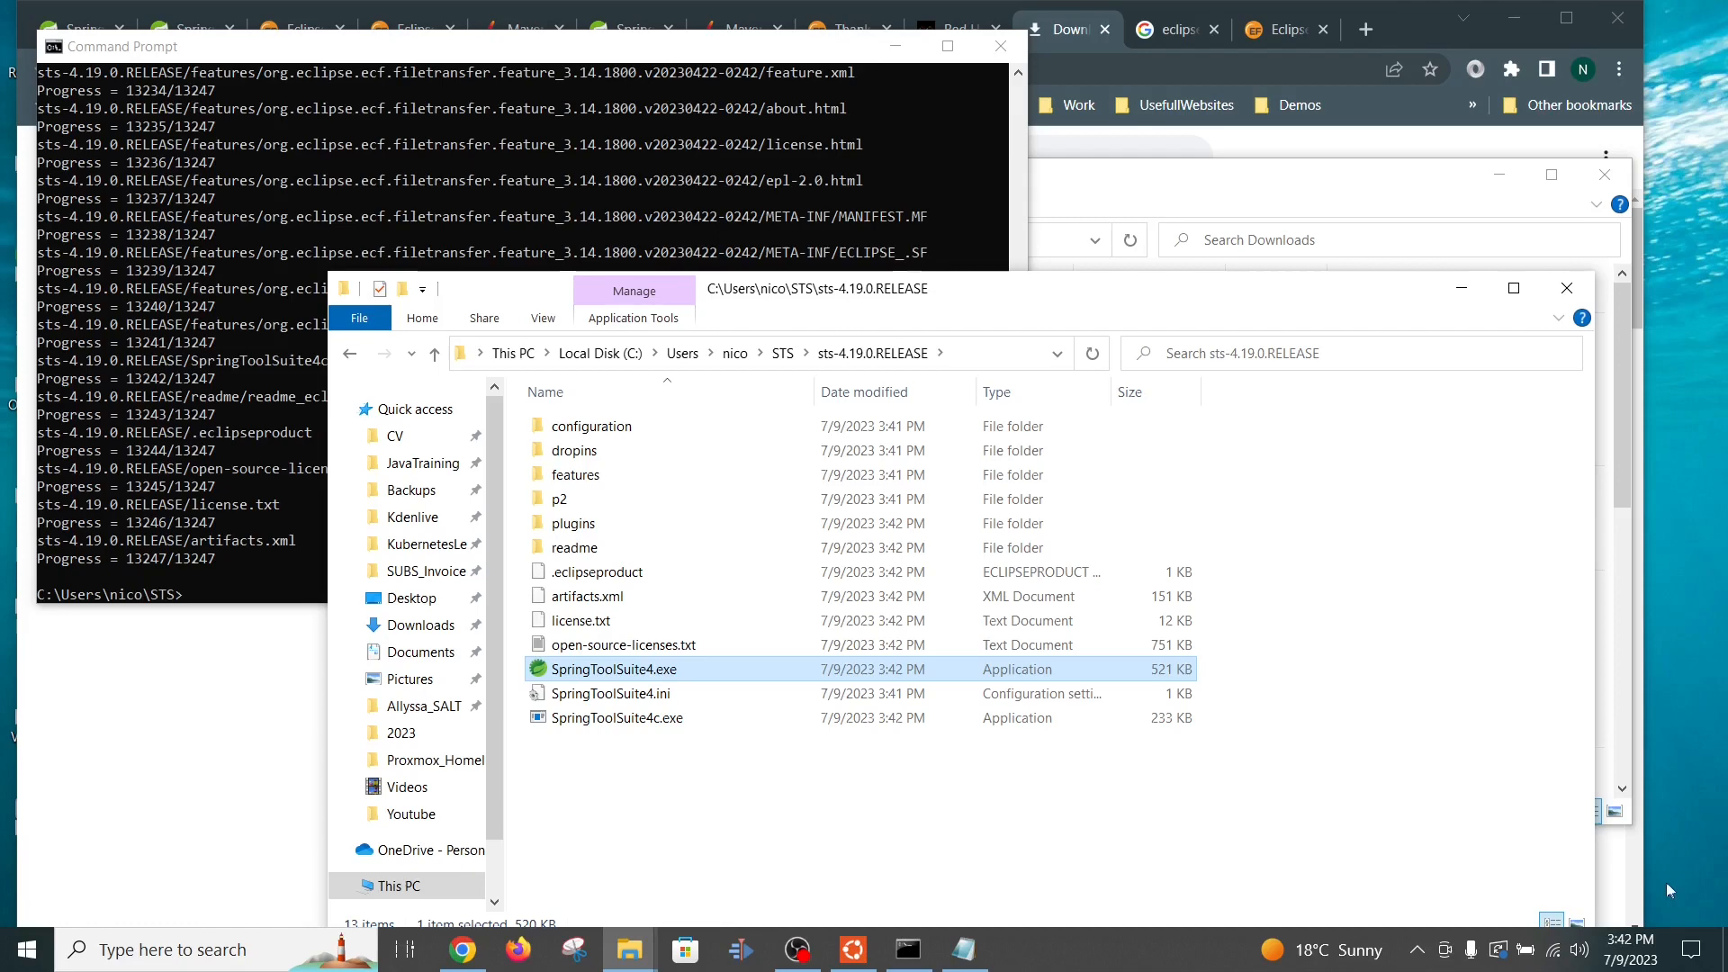
Step: Show the desktop, launch Spring Tool Suite 4 from its new shortcut, enlarge its window to check it, and close it
{"action": "left_click", "coordinate": [1723, 950]}
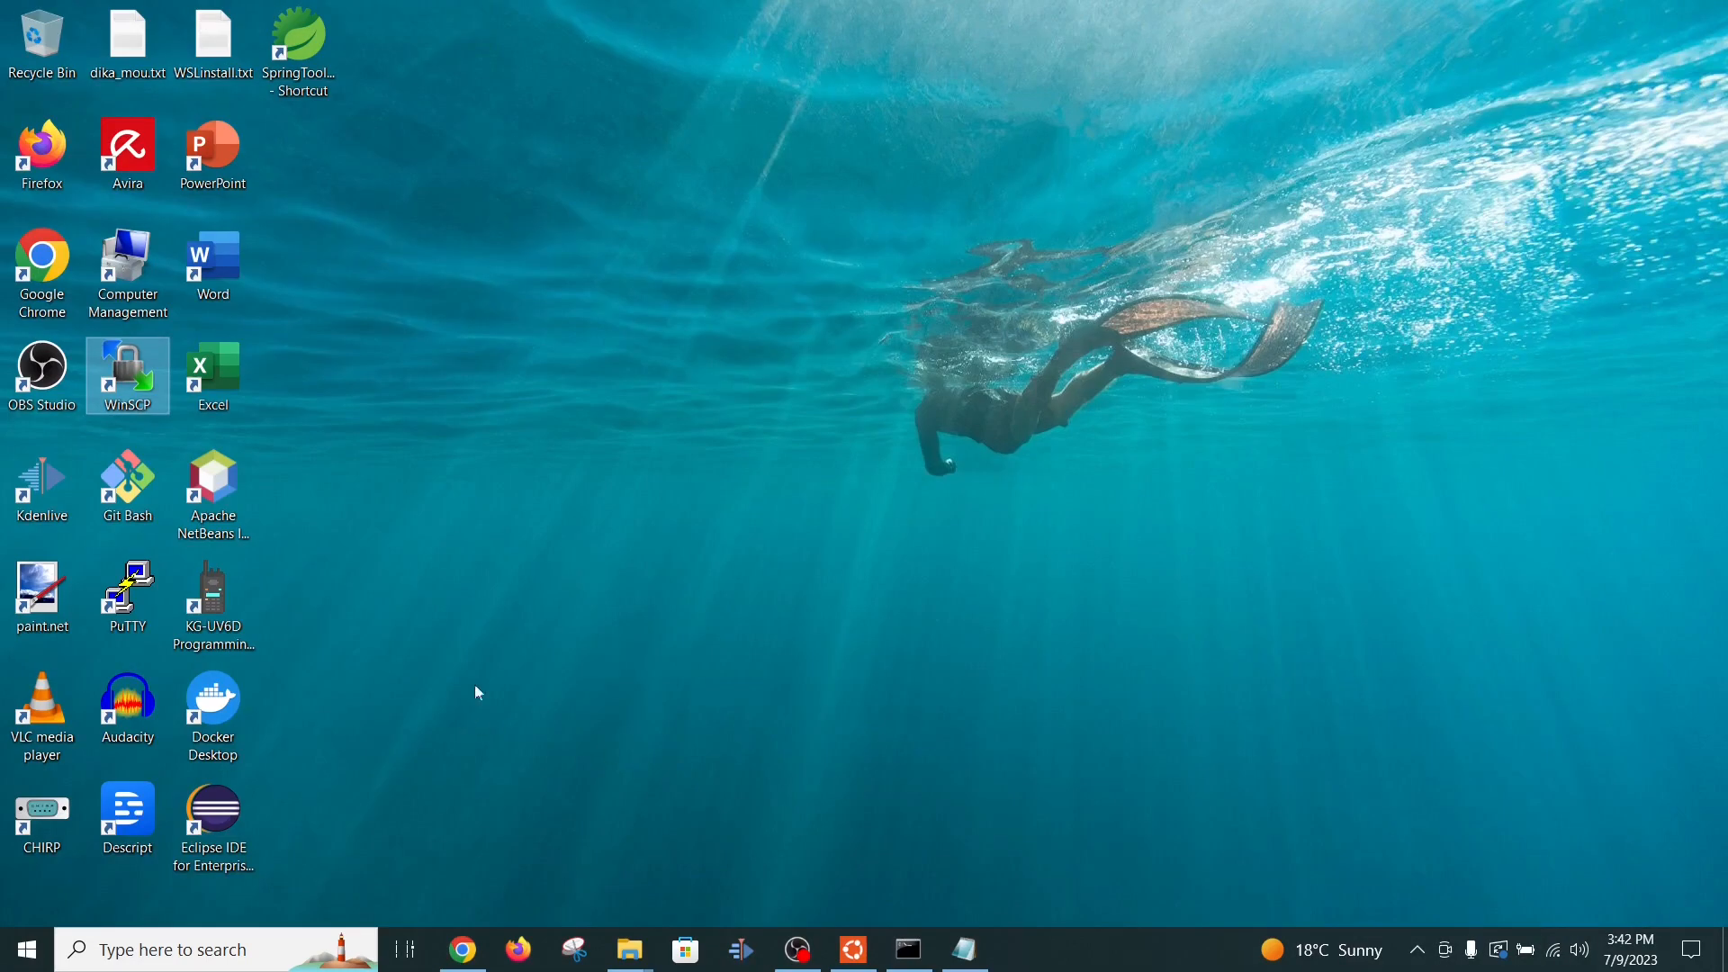
{"action": "double_click", "coordinate": [301, 45]}
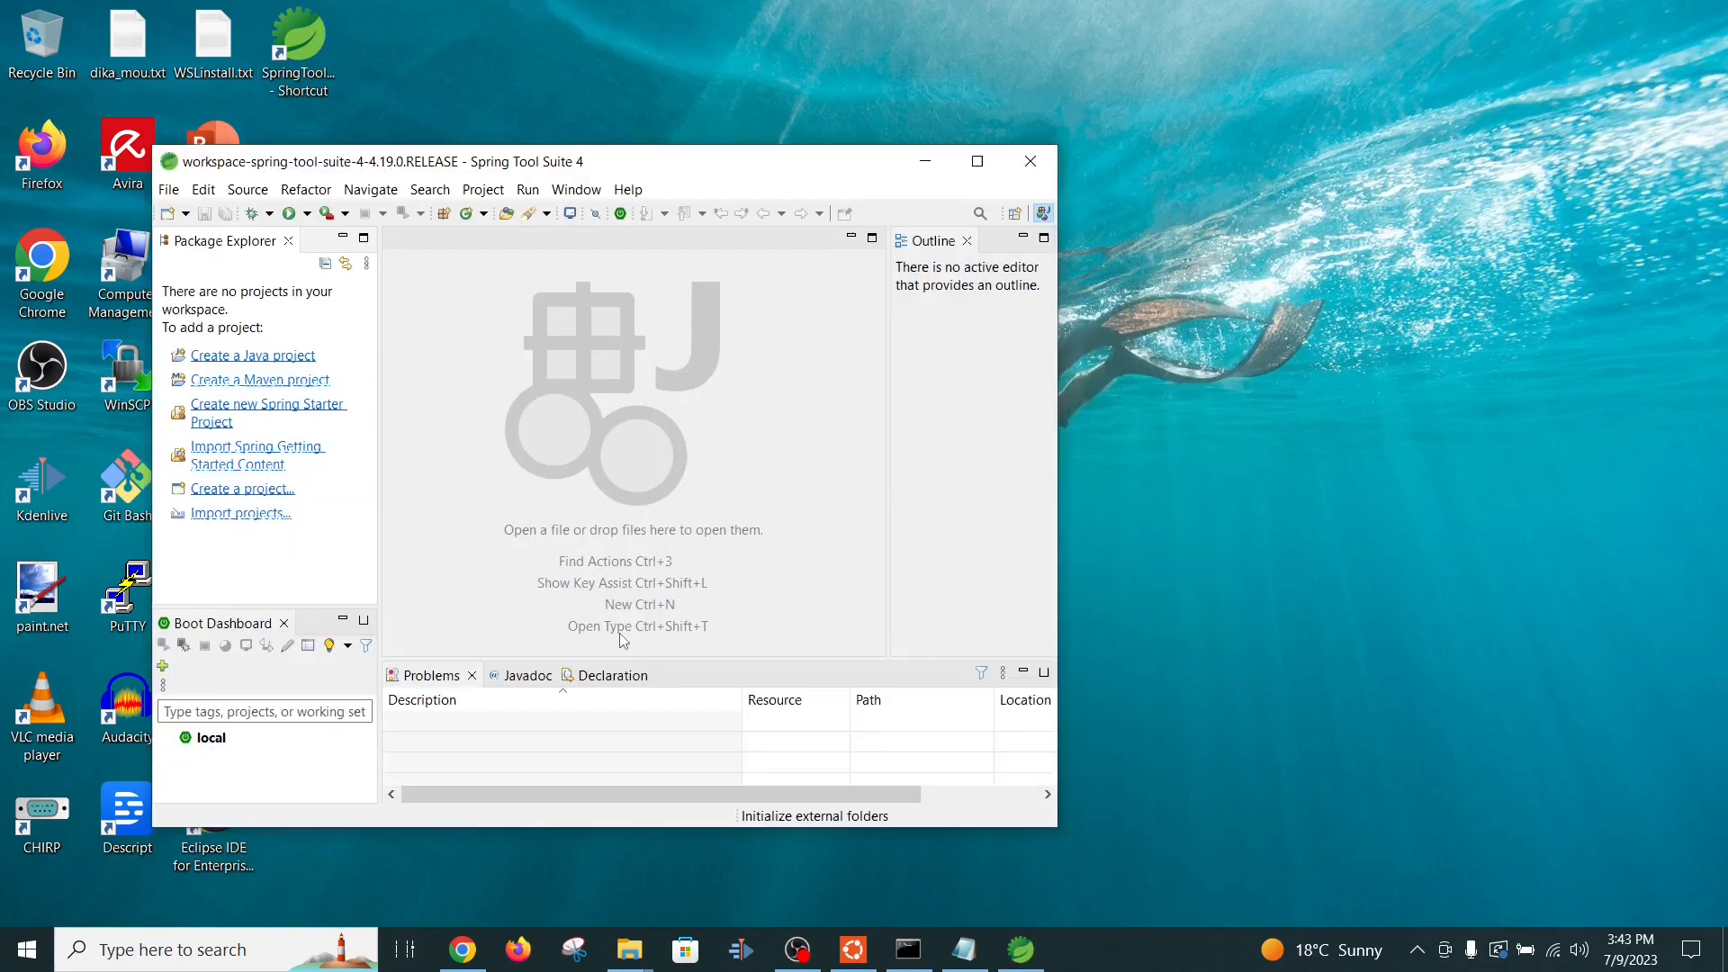
{"action": "left_click_drag", "start_coordinate": [1485, 817], "coordinate": [1544, 837]}
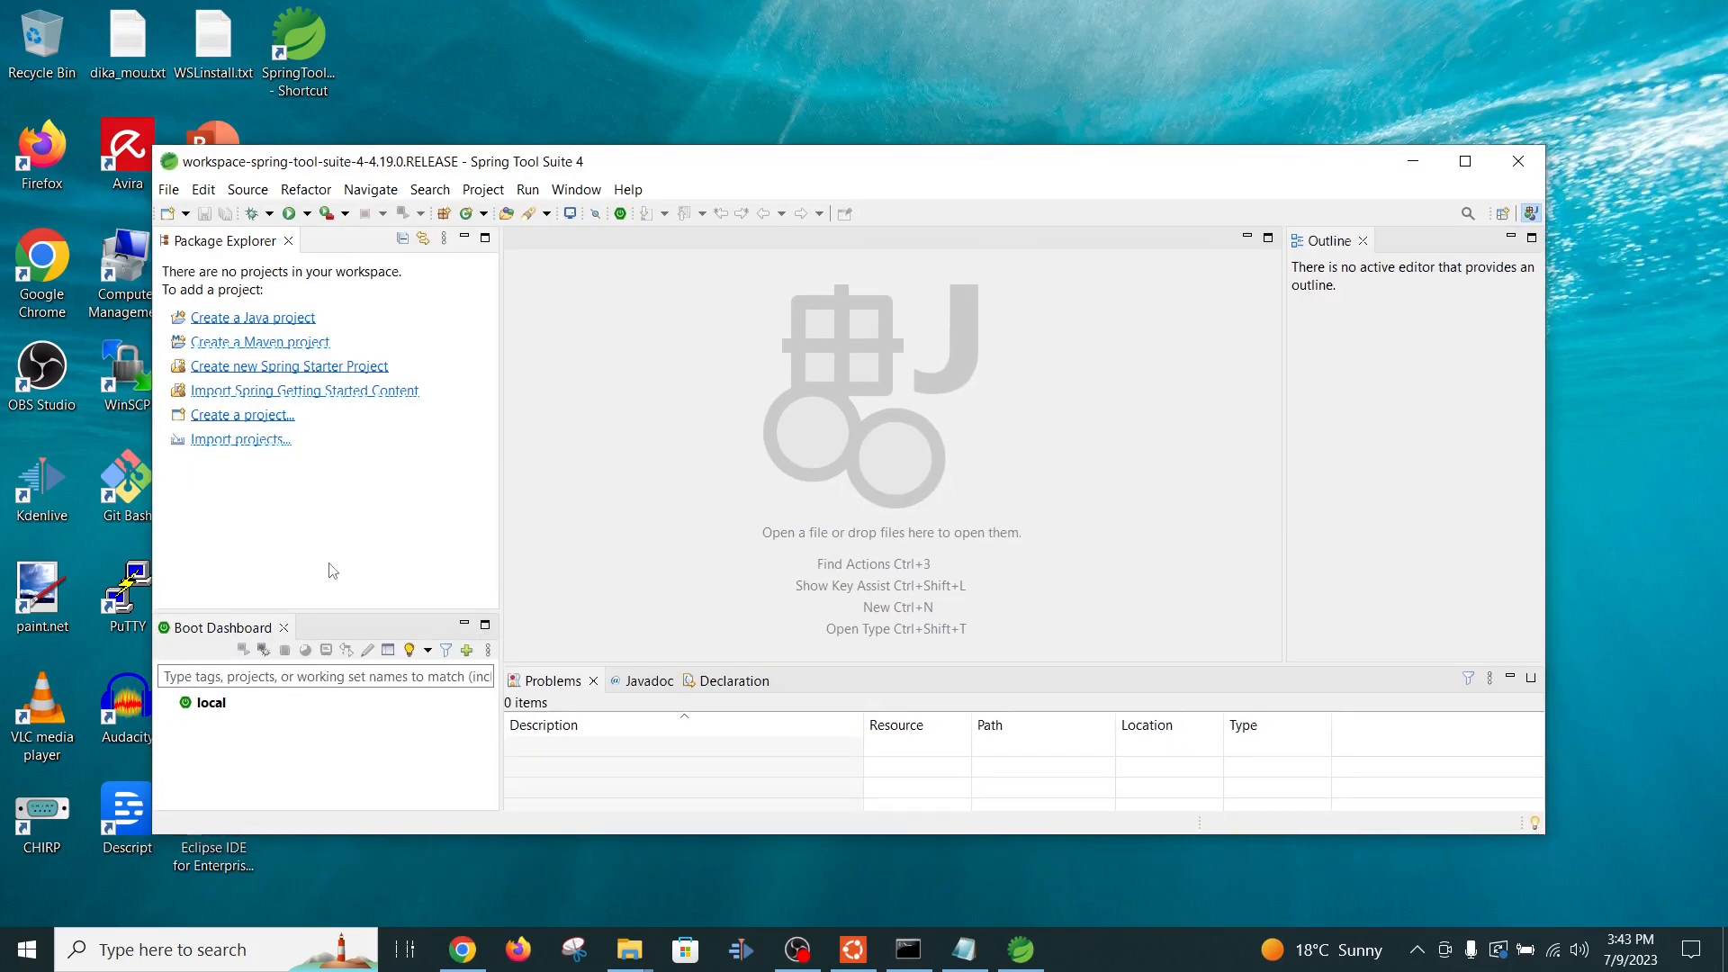
{"action": "left_click", "coordinate": [1525, 163]}
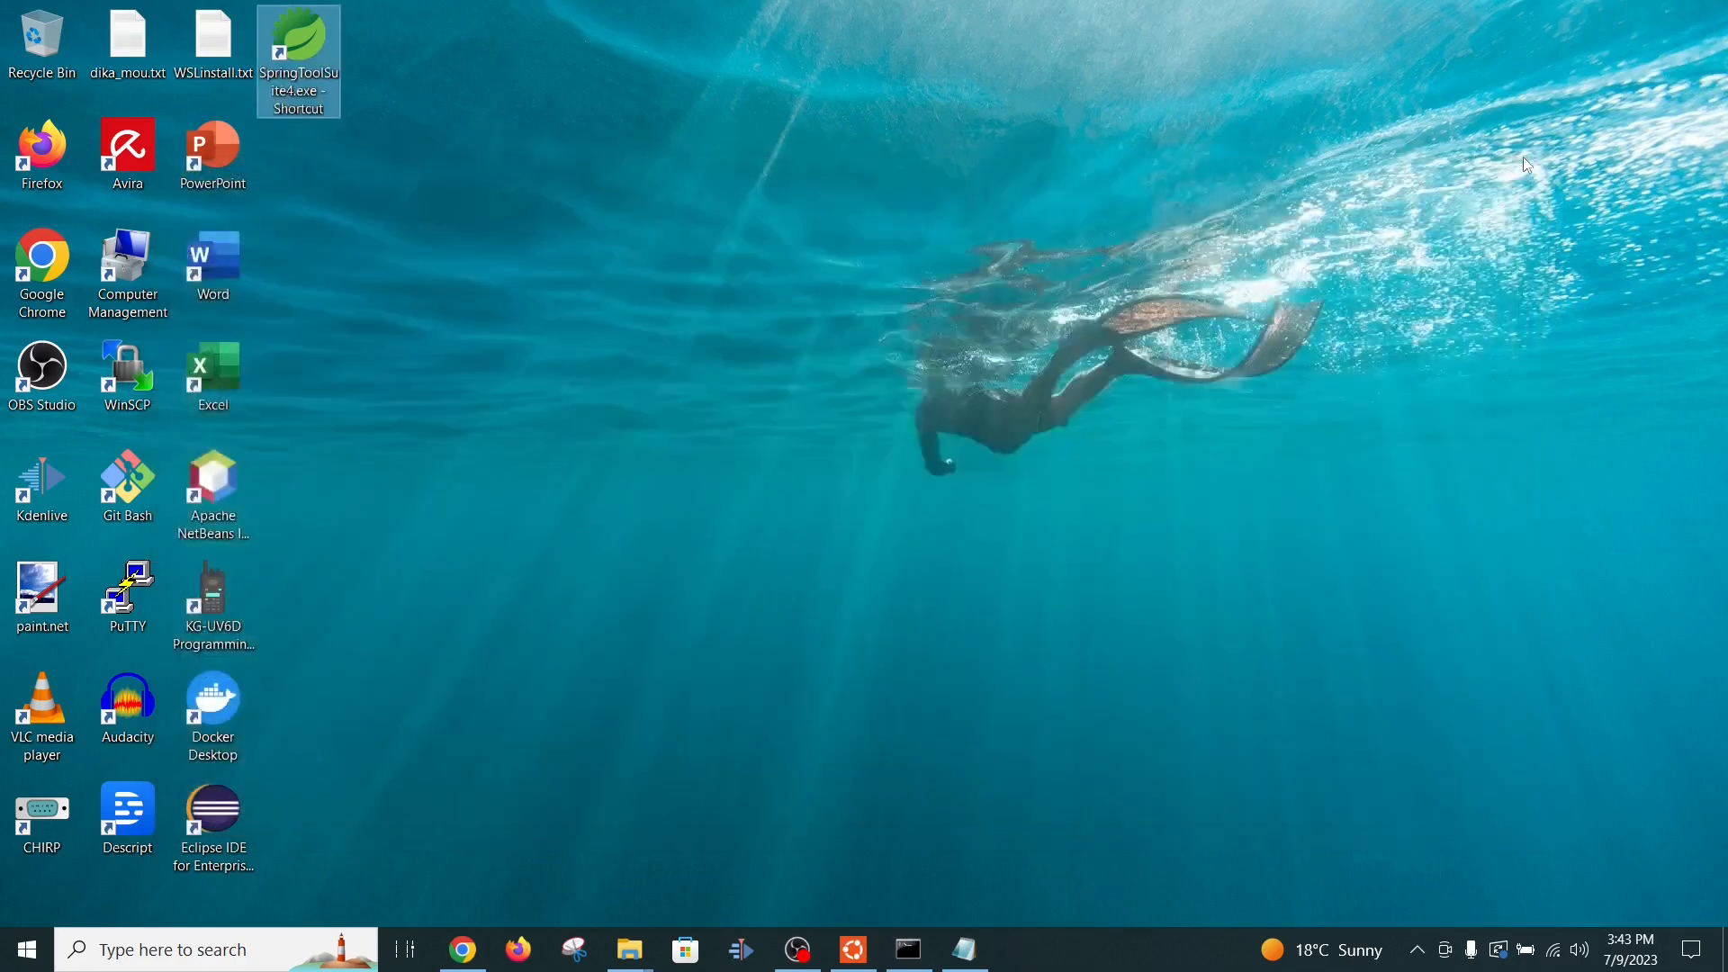